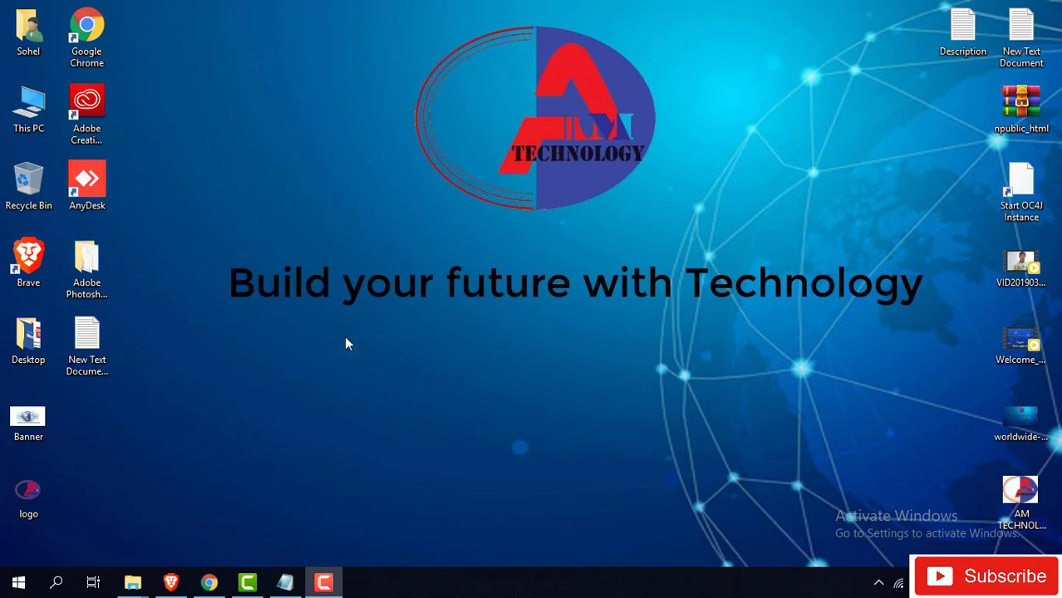
- Load the Google Drive link for Adobe Photoshop CS 8.0.rar in Brave and request its download
click(172, 586)
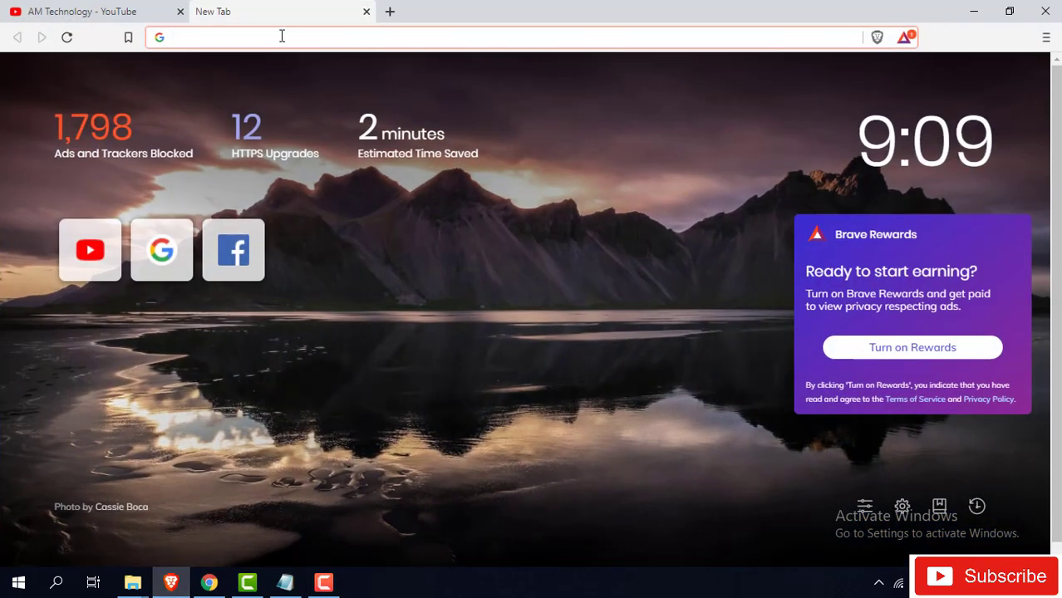
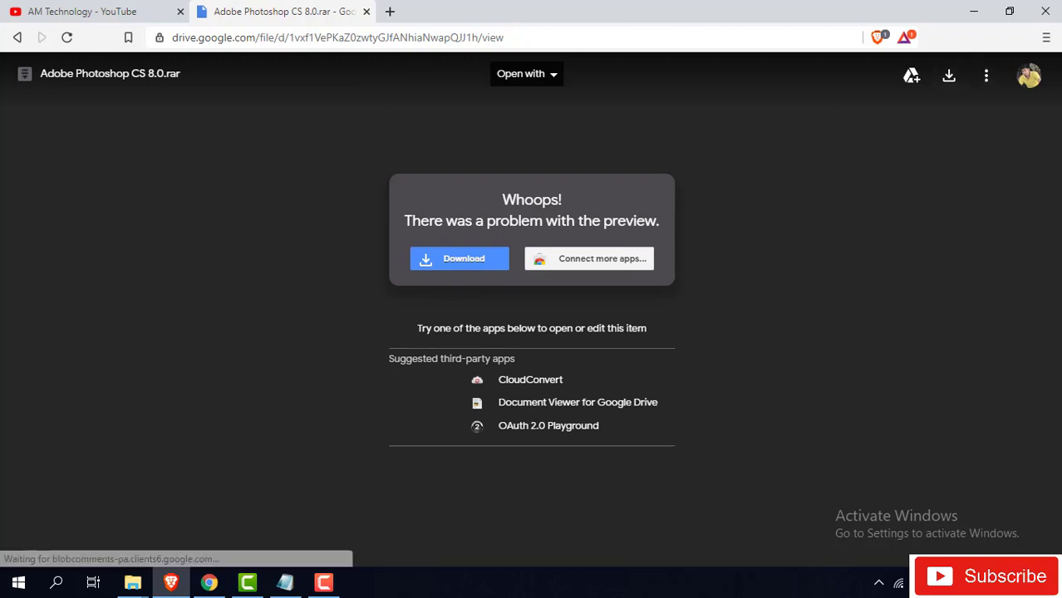
click(466, 262)
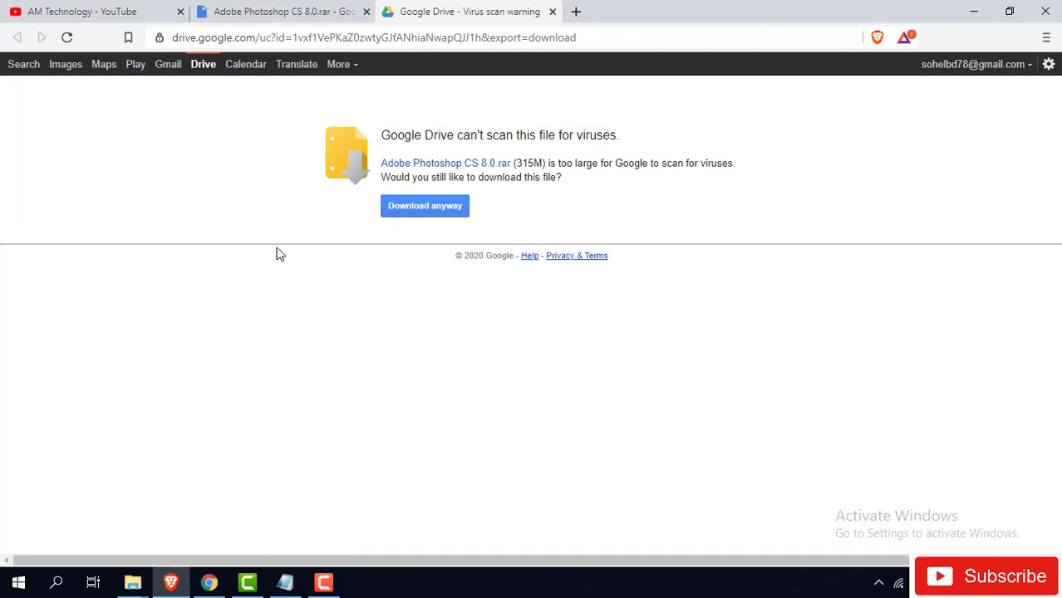
- Download the 315M archive despite the scan warning, saving it into the Downloads folder
click(416, 210)
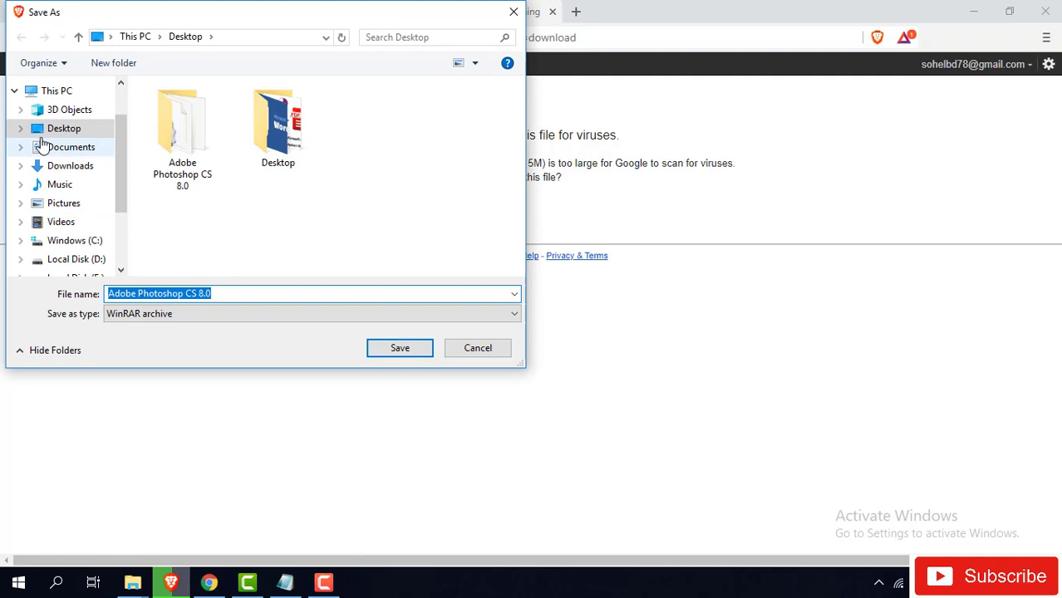
click(70, 166)
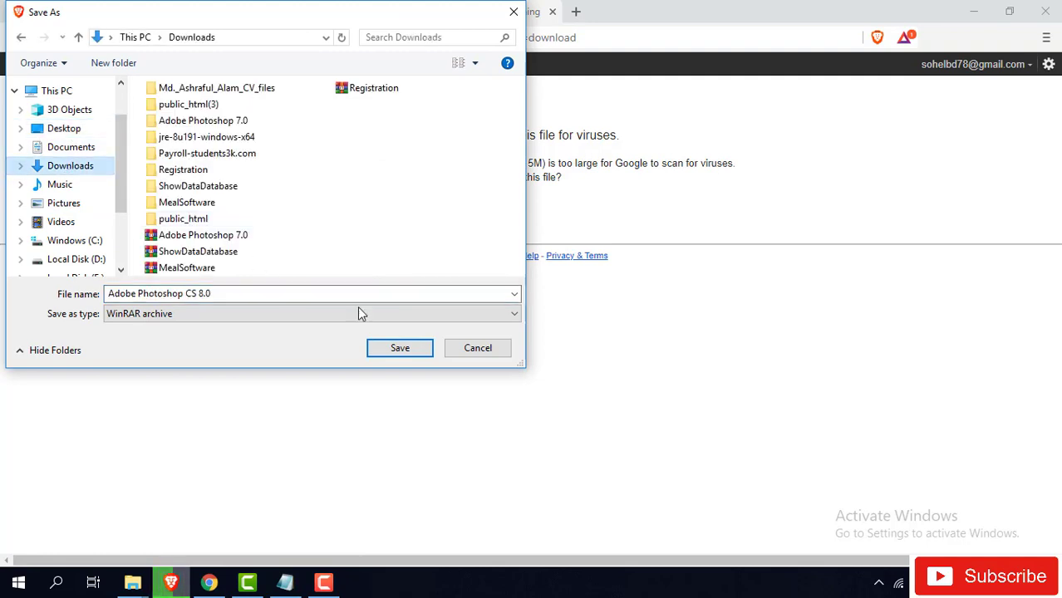
click(400, 348)
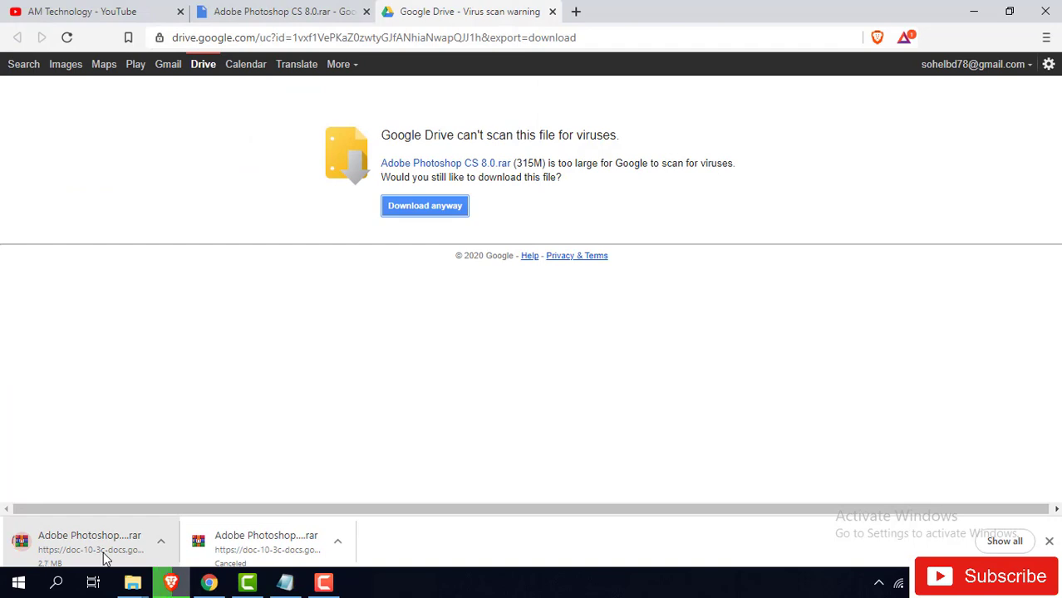
- Pause the running Photoshop archive download at 3.9 MB
click(99, 548)
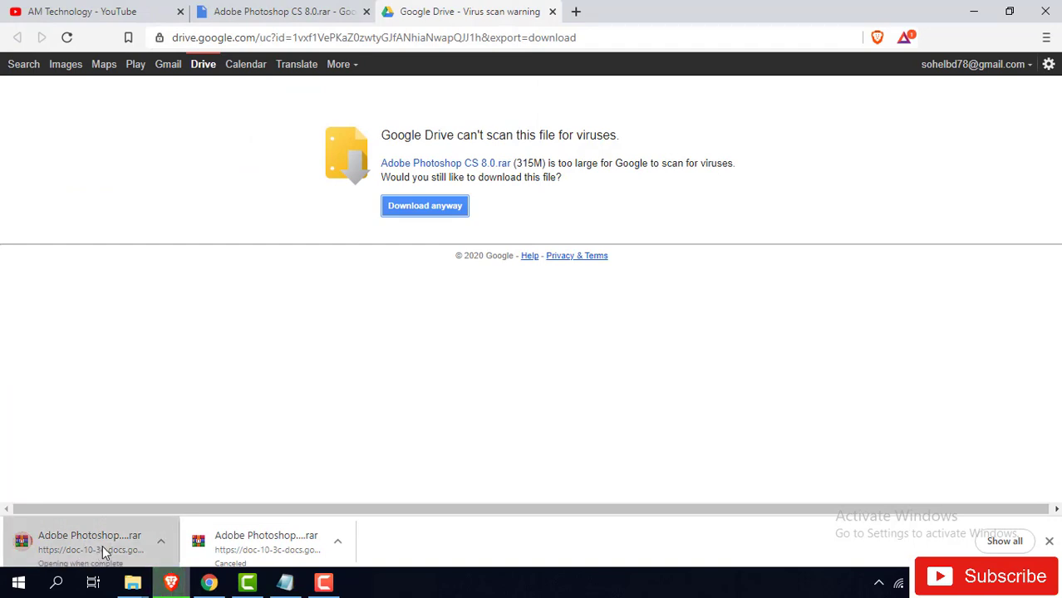
right_click(102, 545)
click(172, 486)
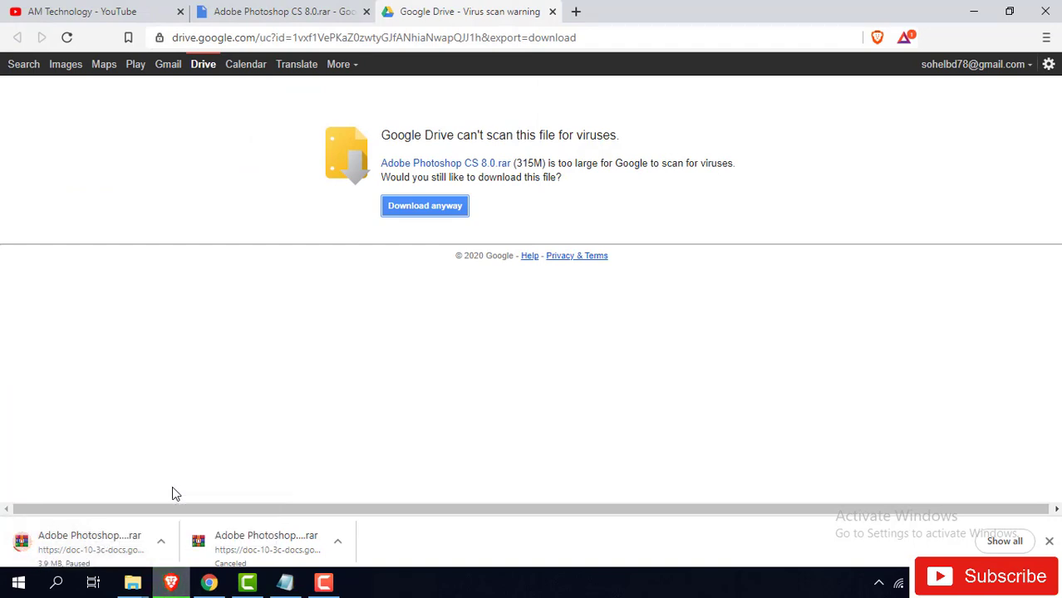
- Minimize the browser, refresh the desktop and launch setup from the Adobe Photoshop CS 8.0 folder
click(979, 12)
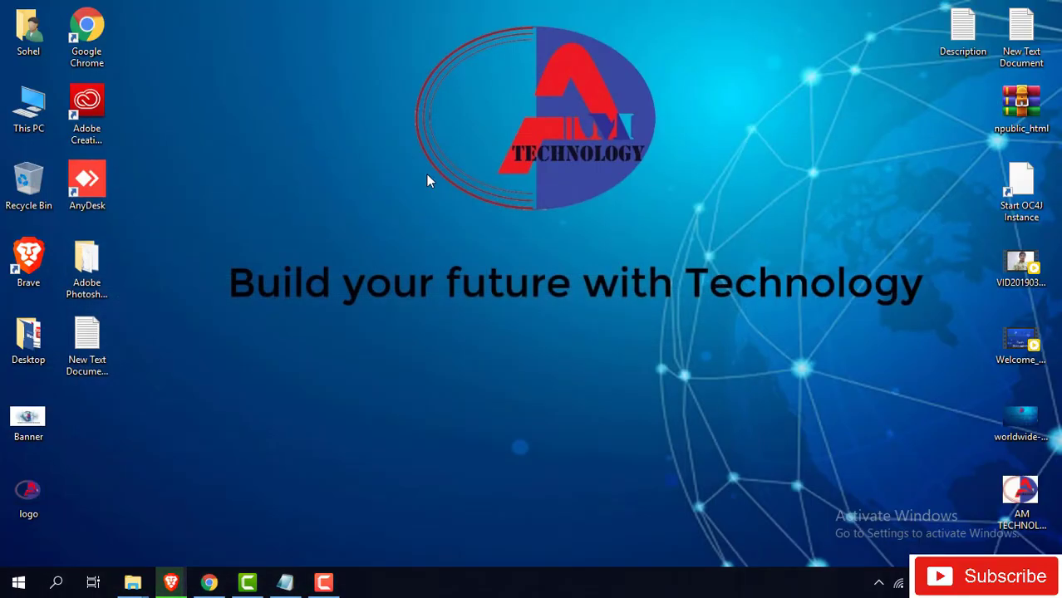
right_click(316, 122)
click(357, 167)
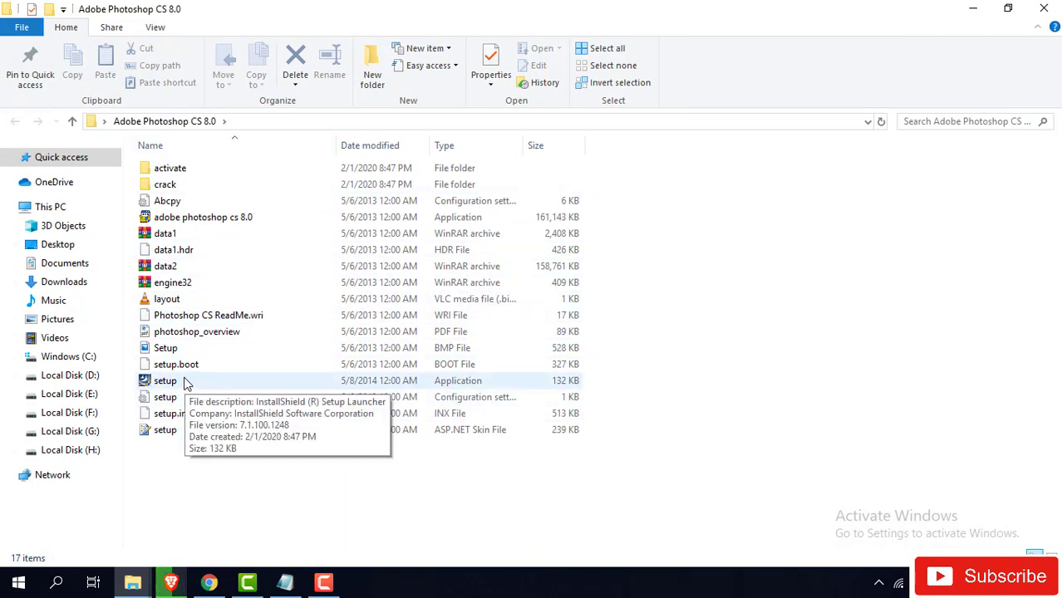
double_click(187, 384)
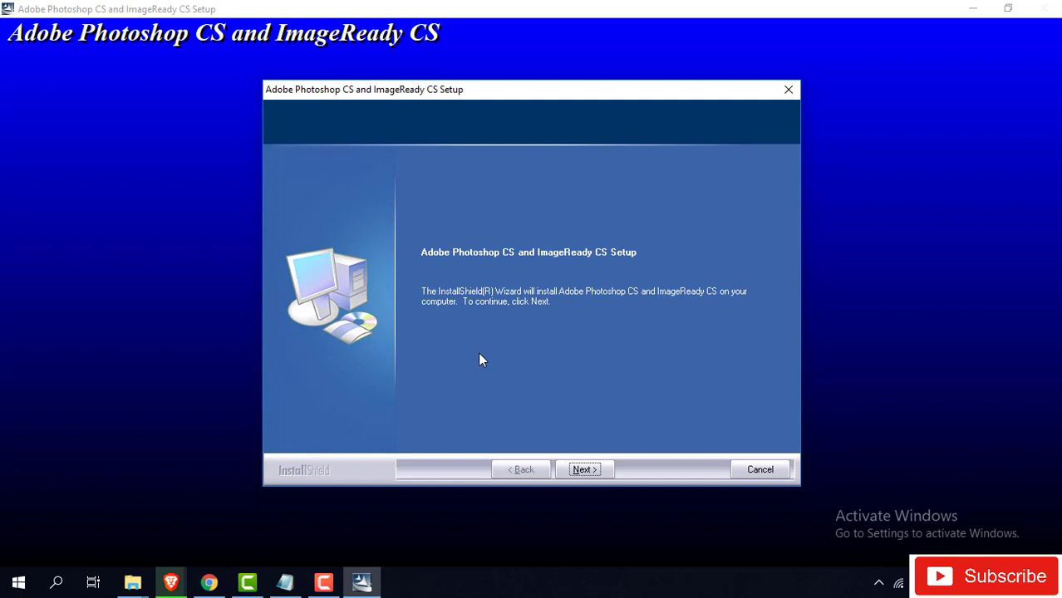
- Accept the license, keeping International English, the default install folder and default file associations
click(593, 470)
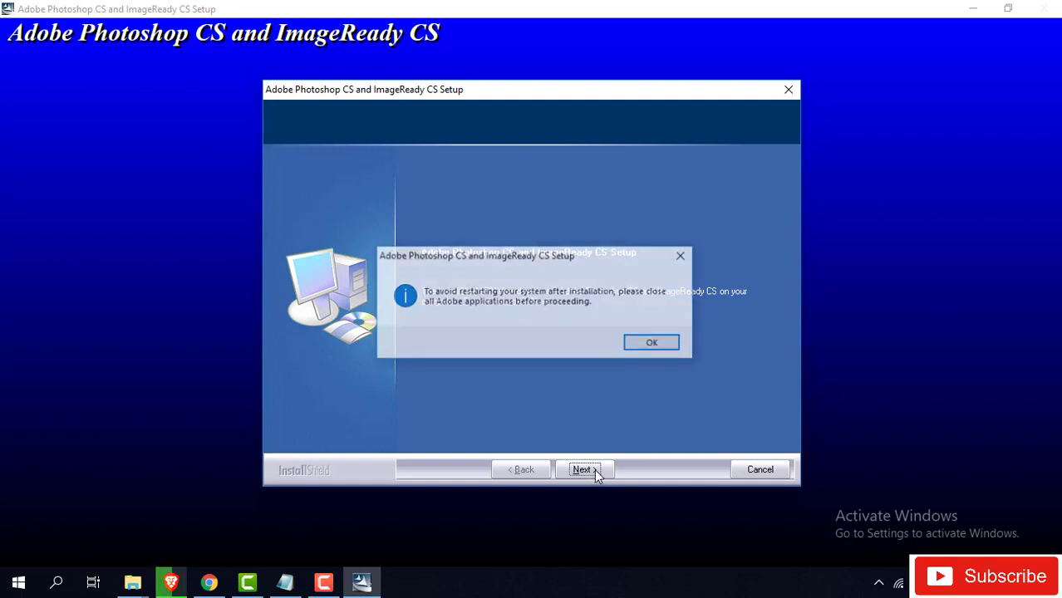
click(651, 343)
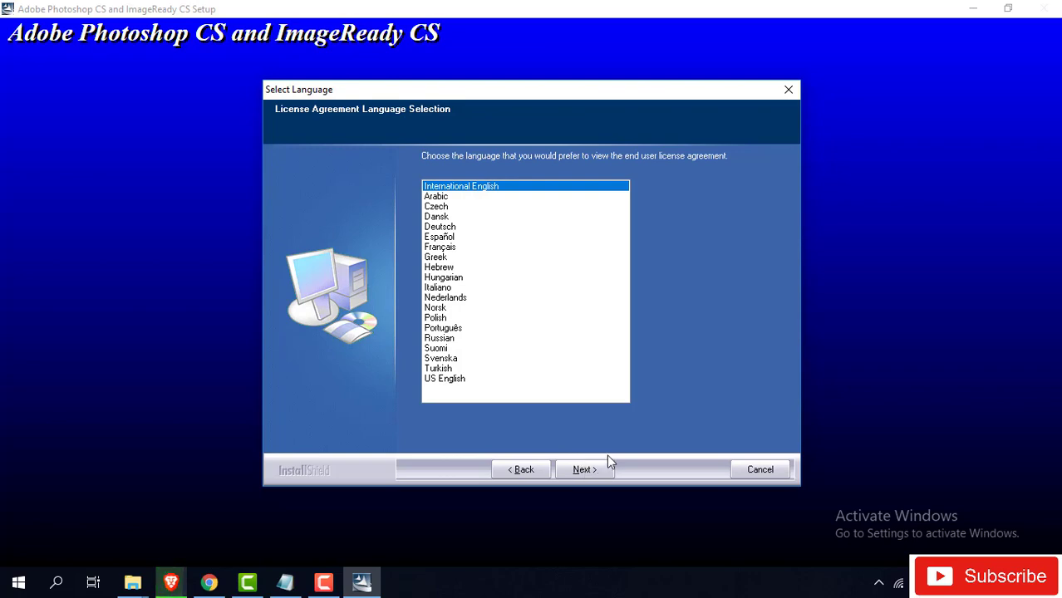
click(585, 470)
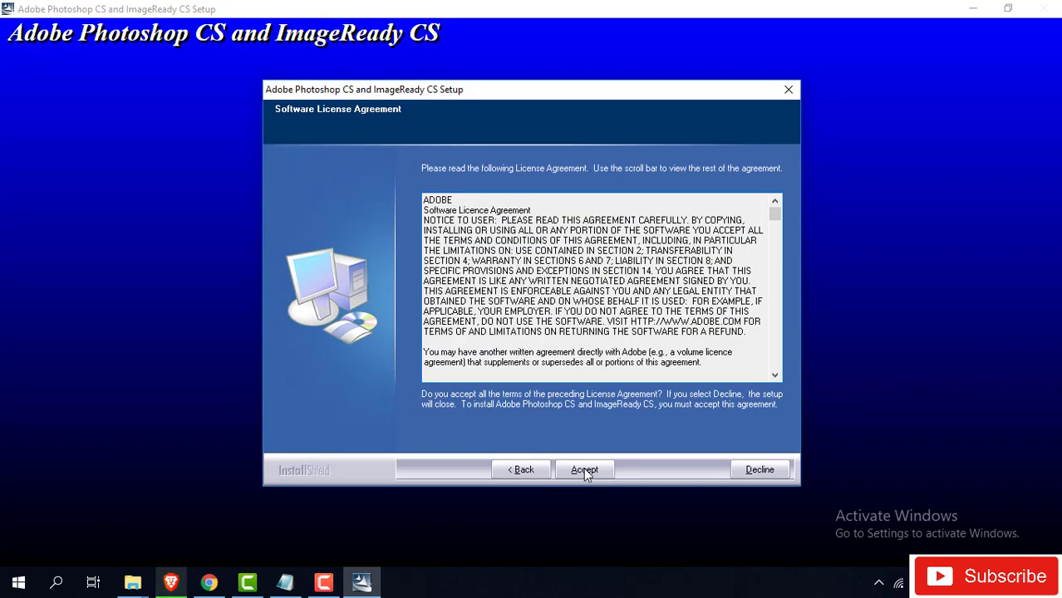
click(583, 468)
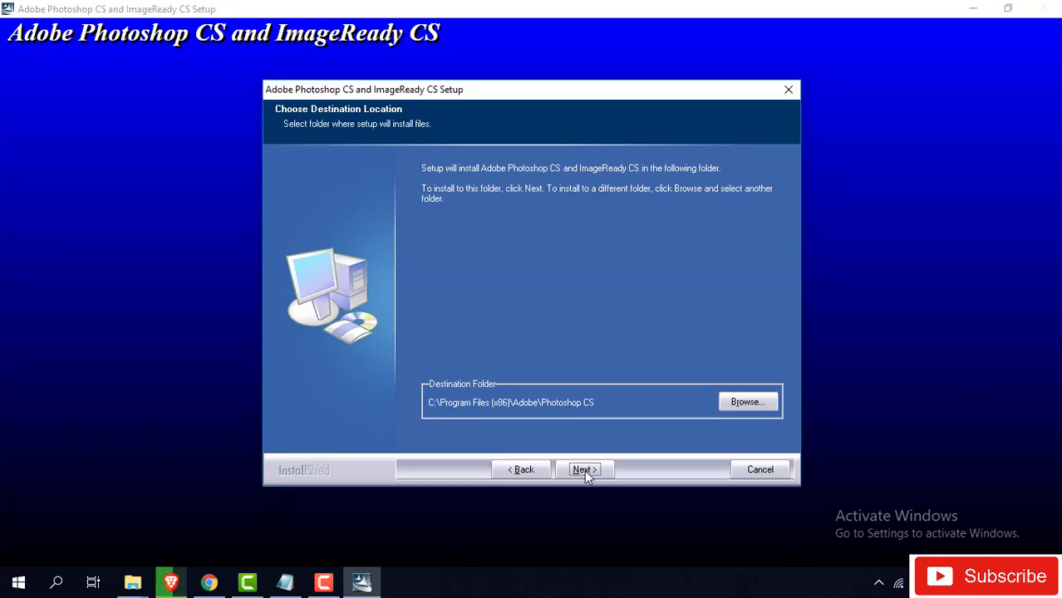
click(584, 469)
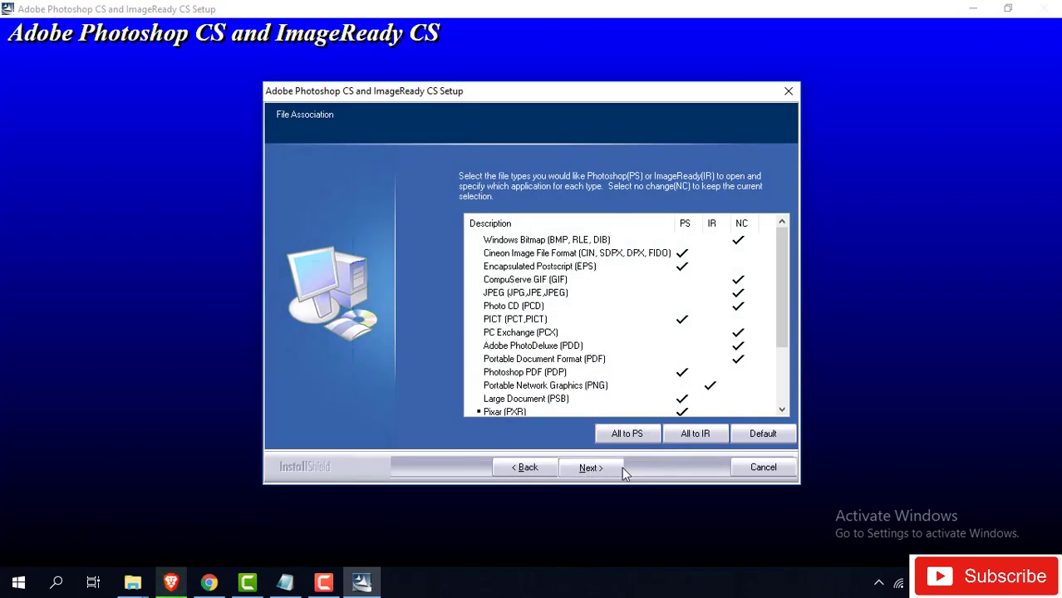
click(600, 471)
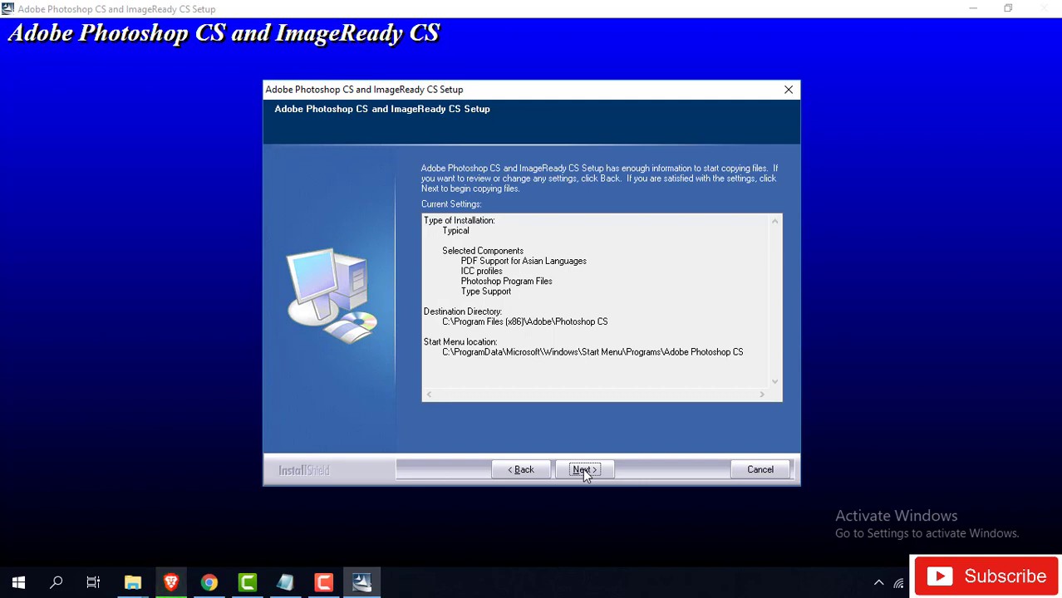
- Start copying the Photoshop CS and ImageReady CS files from the summary page
click(582, 469)
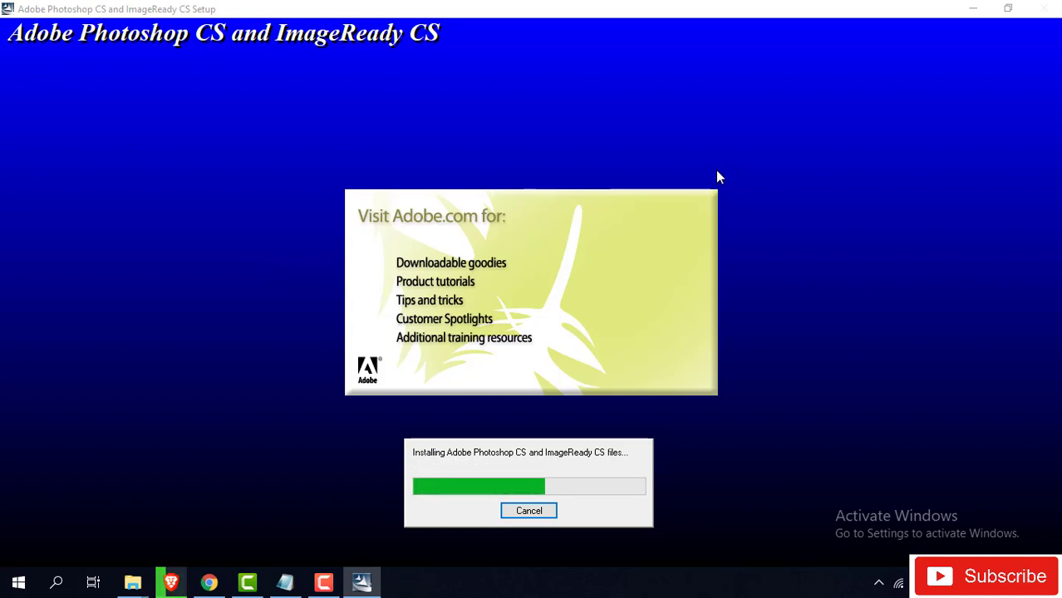
- Close the Notepad note holding the Google Drive link, discarding its changes
click(285, 582)
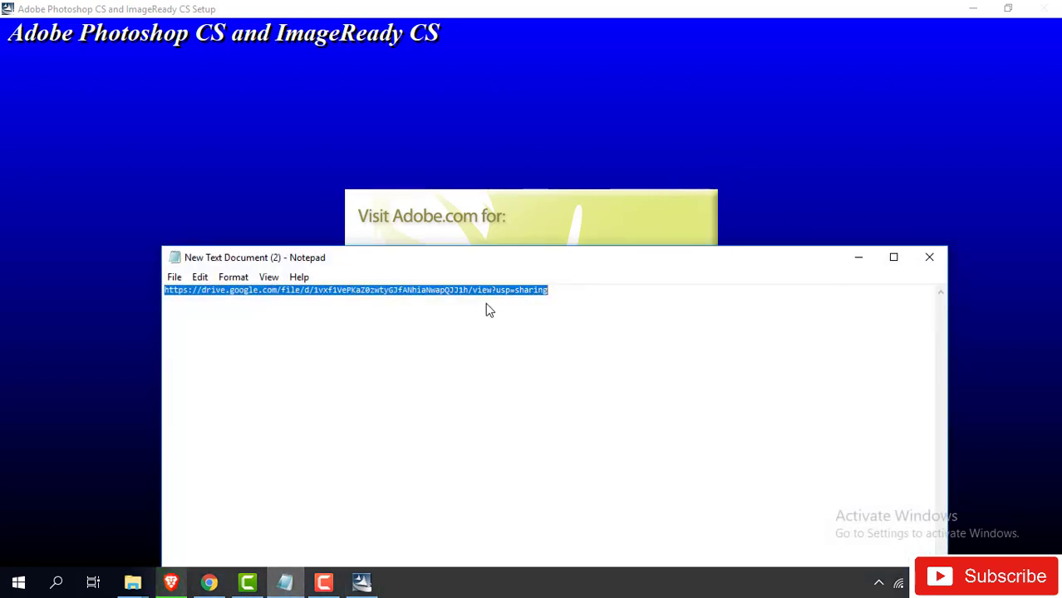
click(929, 259)
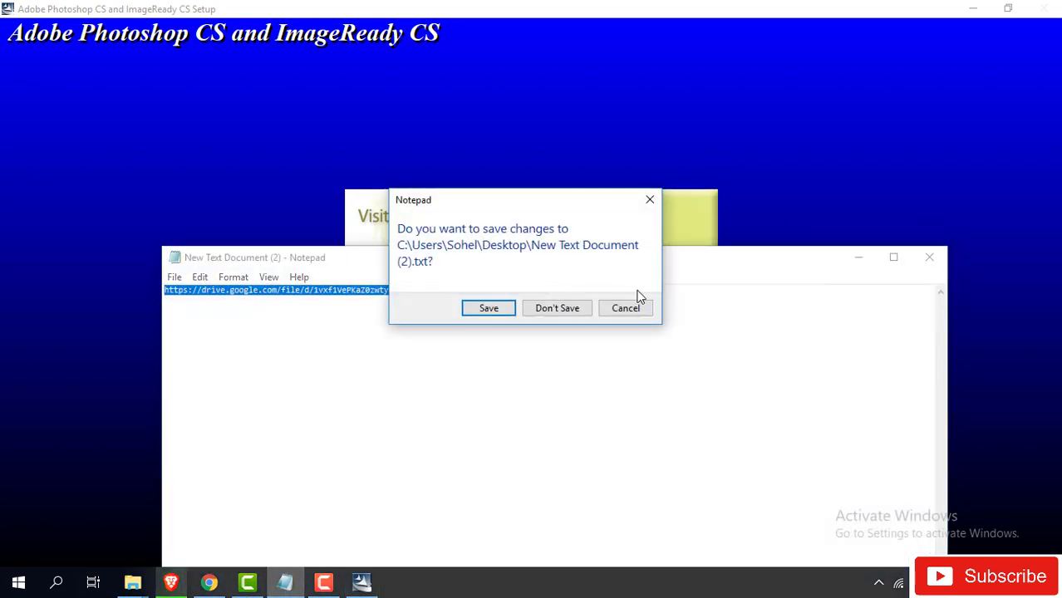
click(571, 311)
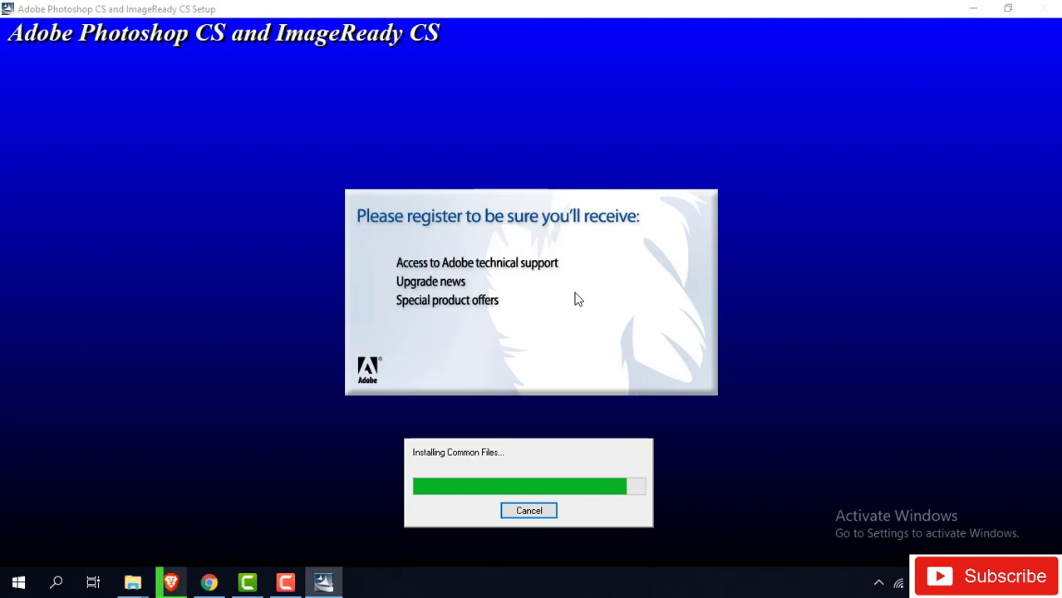
- Minimize Chrome, close Brave's Drive tab, reload the AM Technology YouTube page, then minimize the browser
click(210, 584)
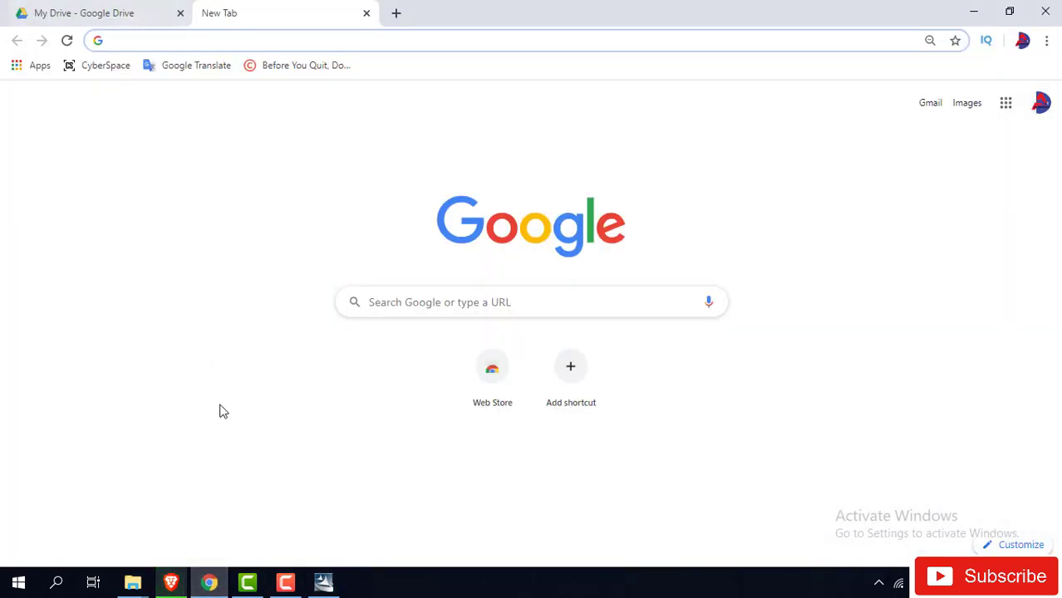
click(210, 582)
click(170, 582)
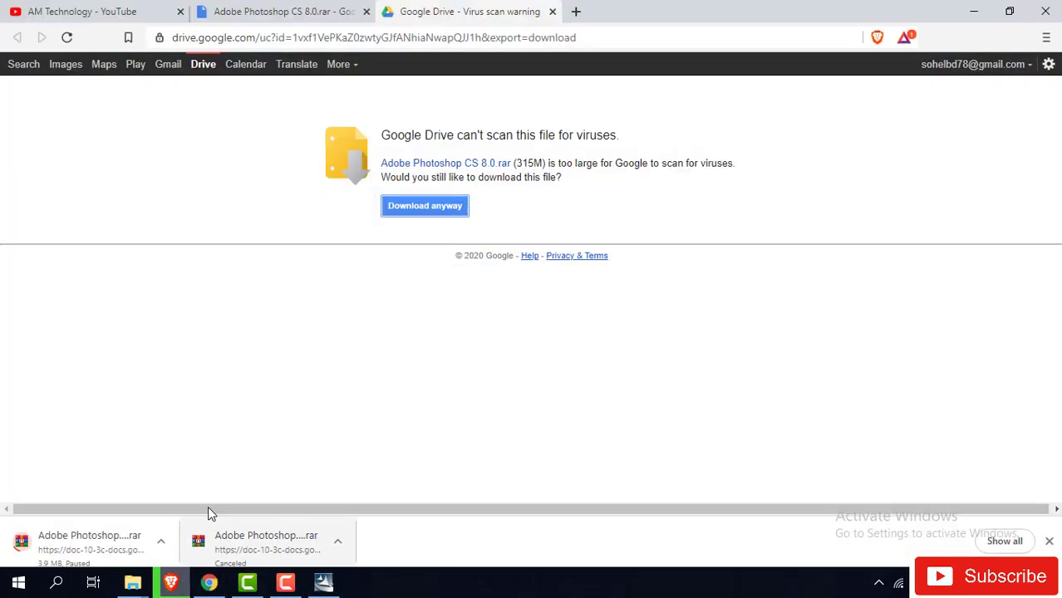
click(553, 12)
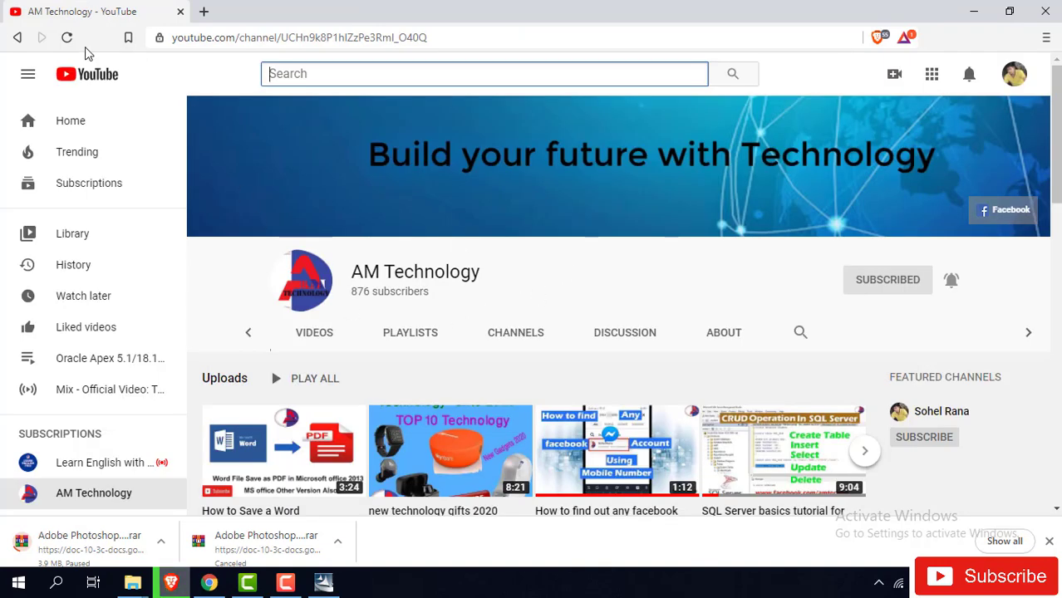
click(68, 37)
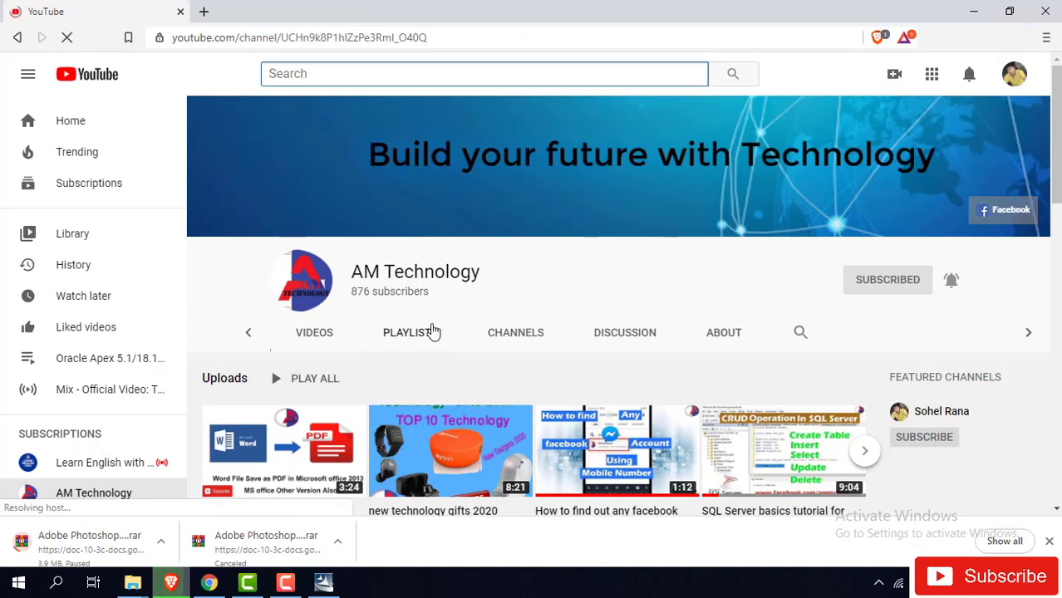
click(975, 16)
click(324, 584)
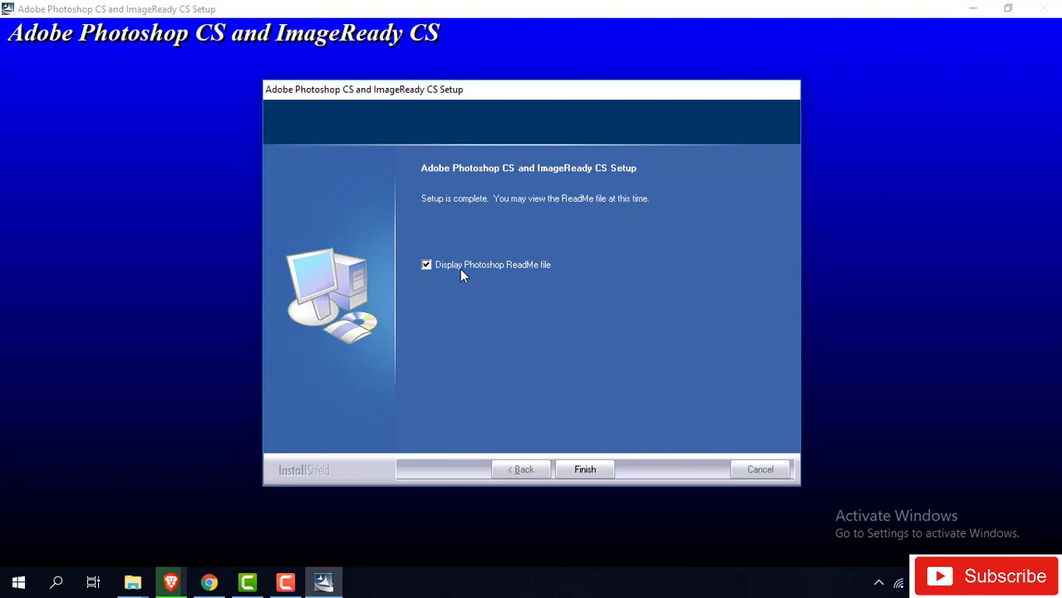
- Finish the Photoshop CS installation and dismiss the thank-you message and virus protection notification
click(583, 470)
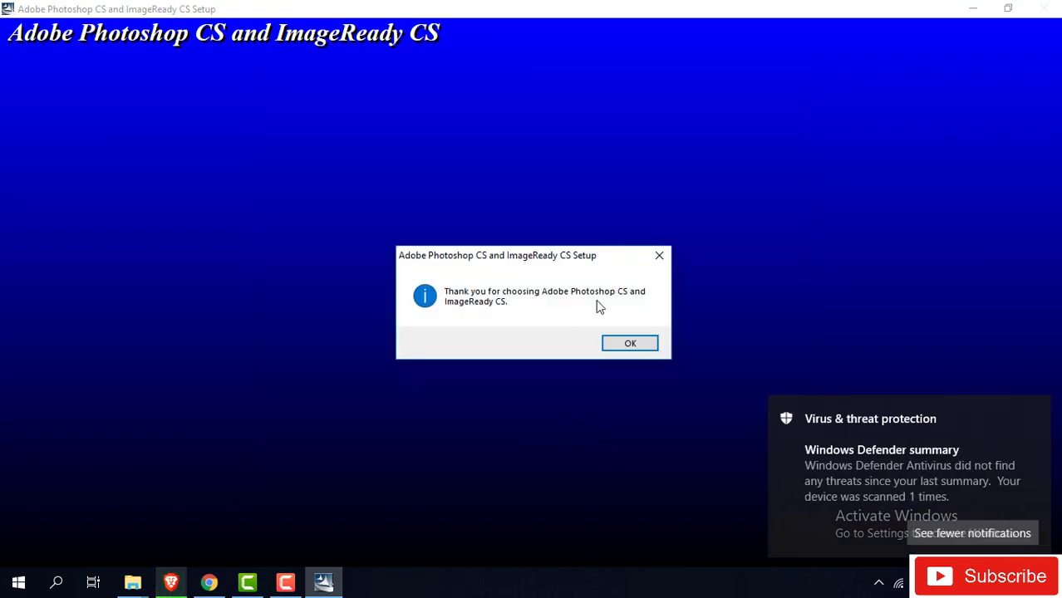
click(619, 346)
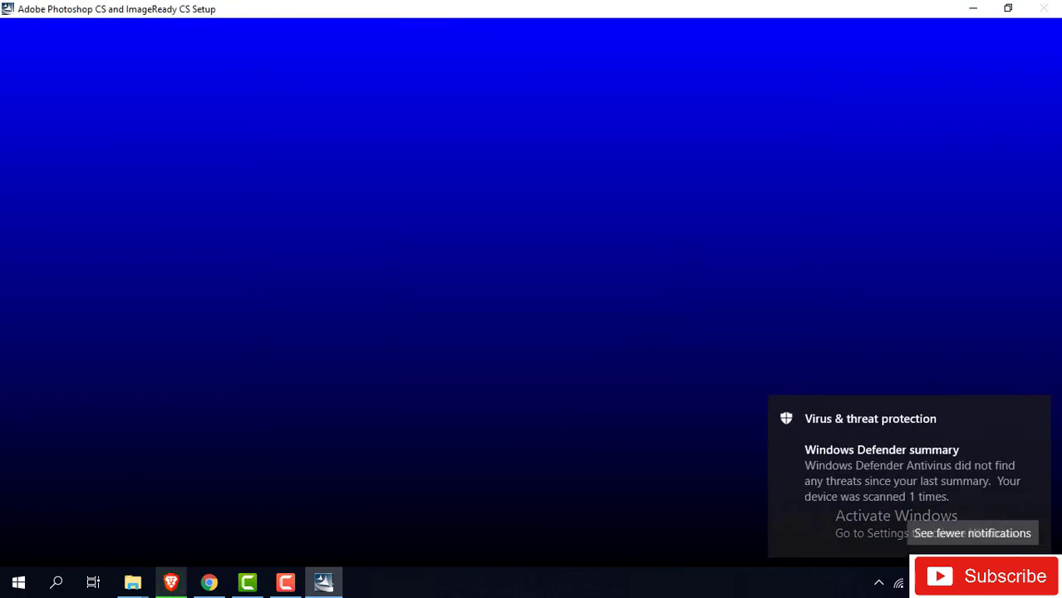
click(1036, 412)
- Refresh the desktop several times from its right-click menu
right_click(368, 164)
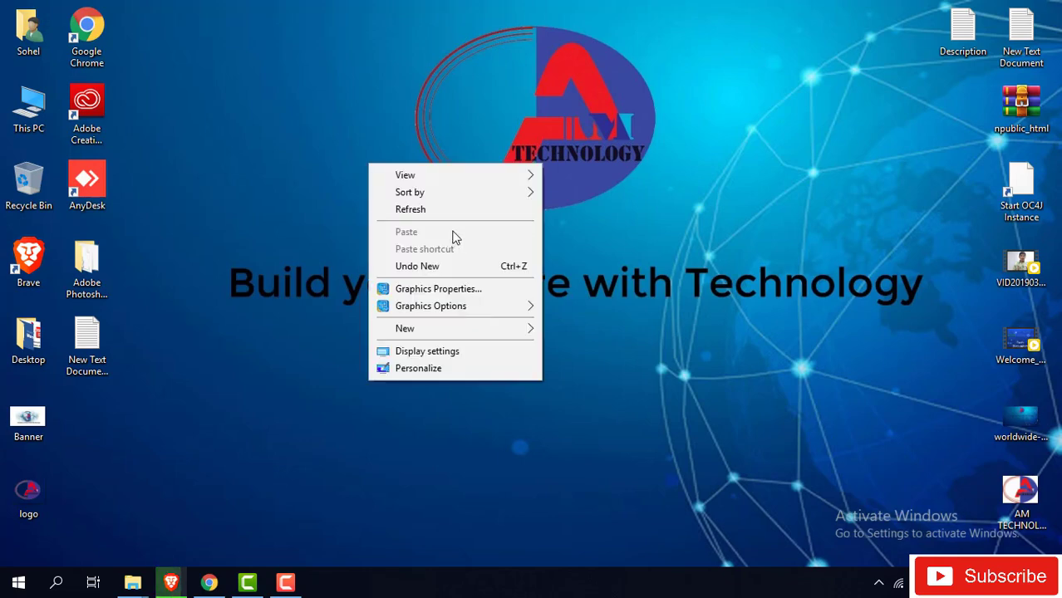
click(416, 209)
right_click(231, 104)
click(286, 149)
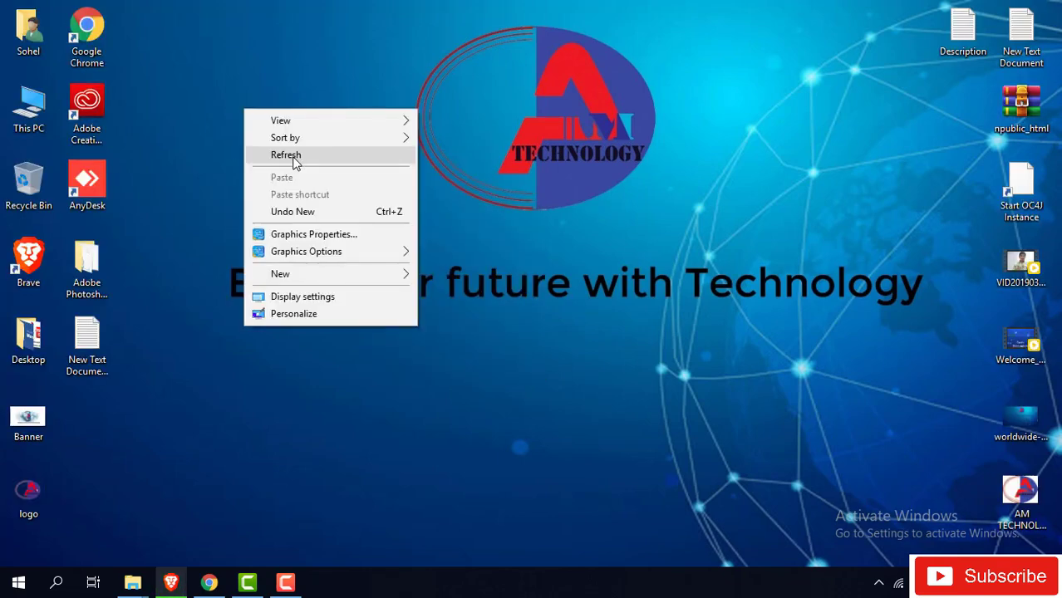
click(295, 163)
right_click(234, 93)
click(291, 143)
right_click(217, 115)
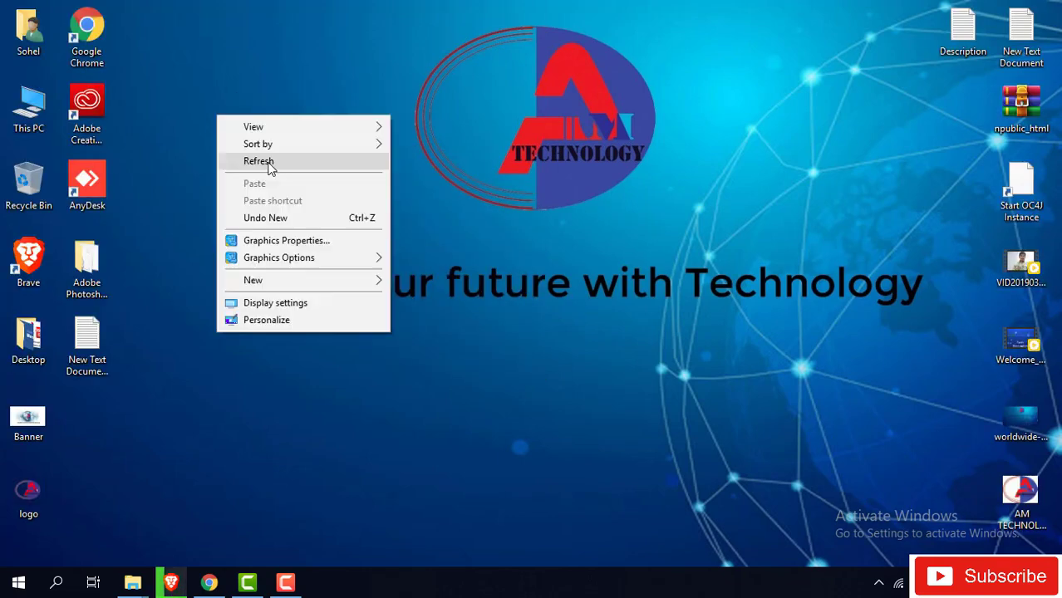
click(268, 166)
right_click(218, 118)
click(274, 164)
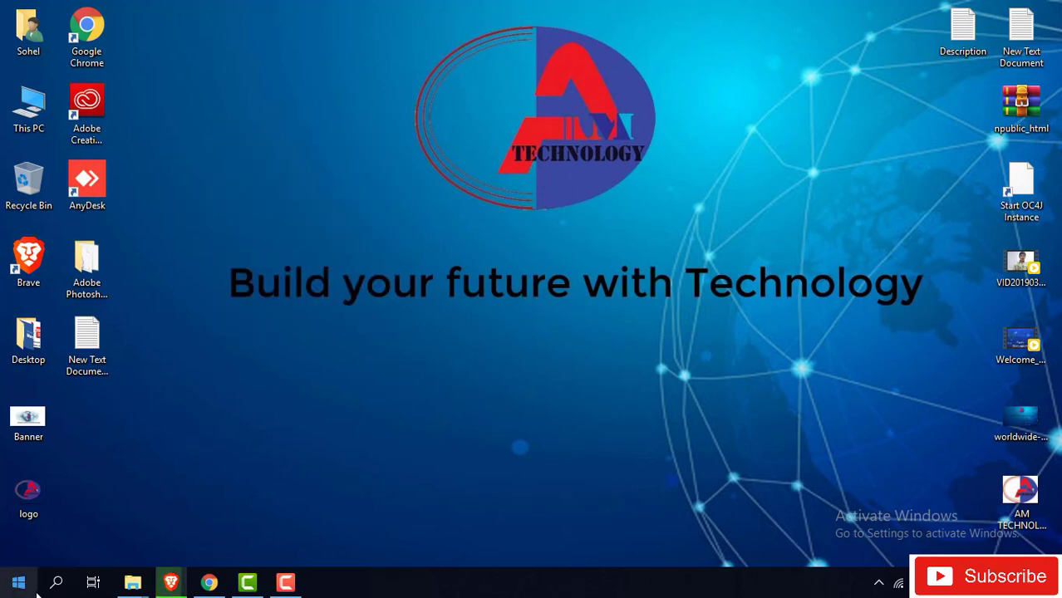
- Launch Adobe Photoshop CS from the Start menu and dismiss the scratch-disk warning
click(18, 586)
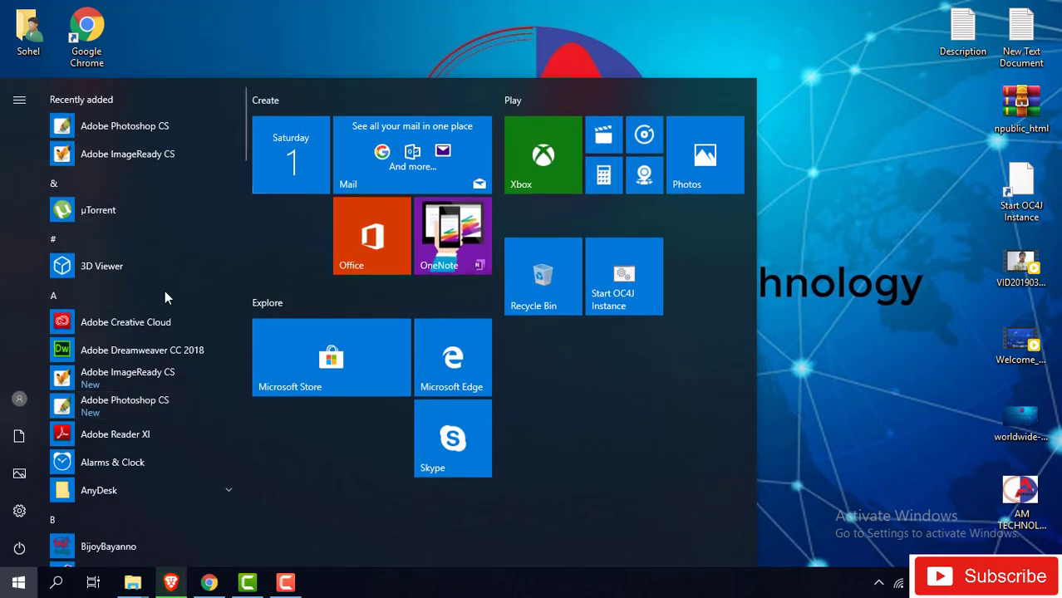
click(134, 129)
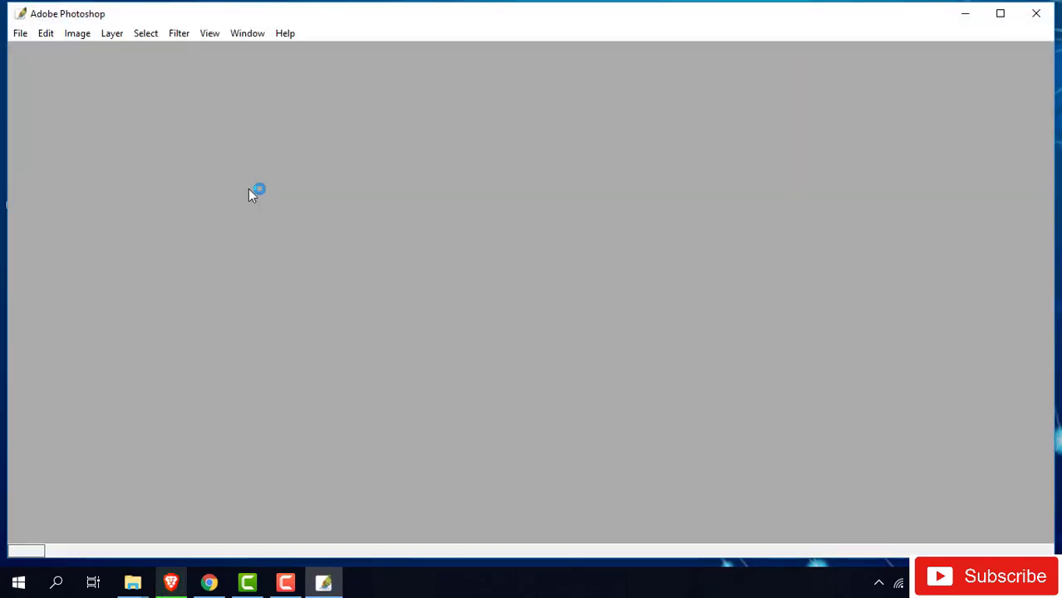
click(544, 254)
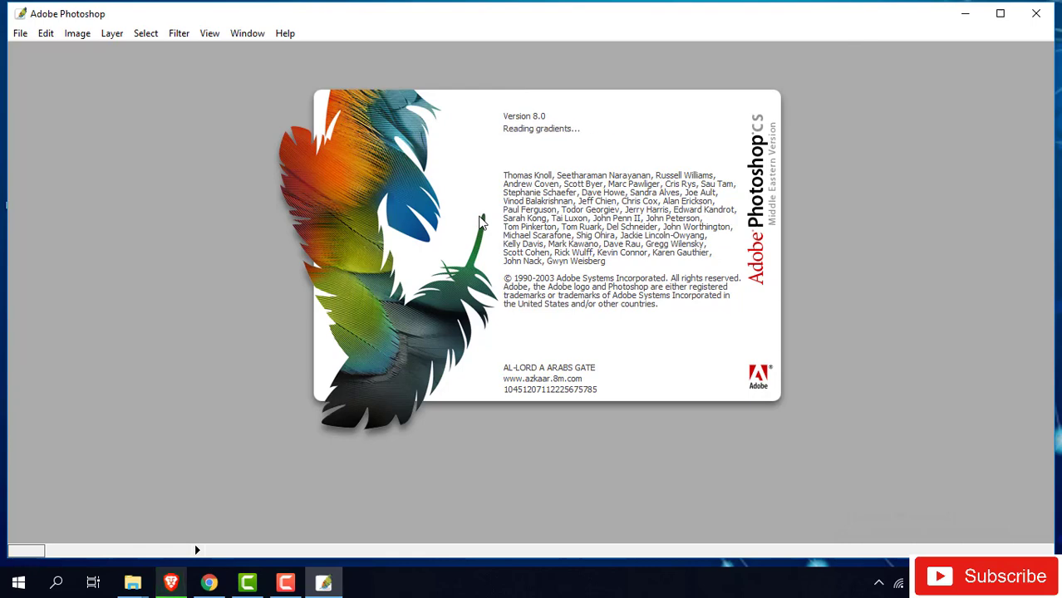
- Bring Photoshop back, register later, and accept the default colour settings
key(super+d)
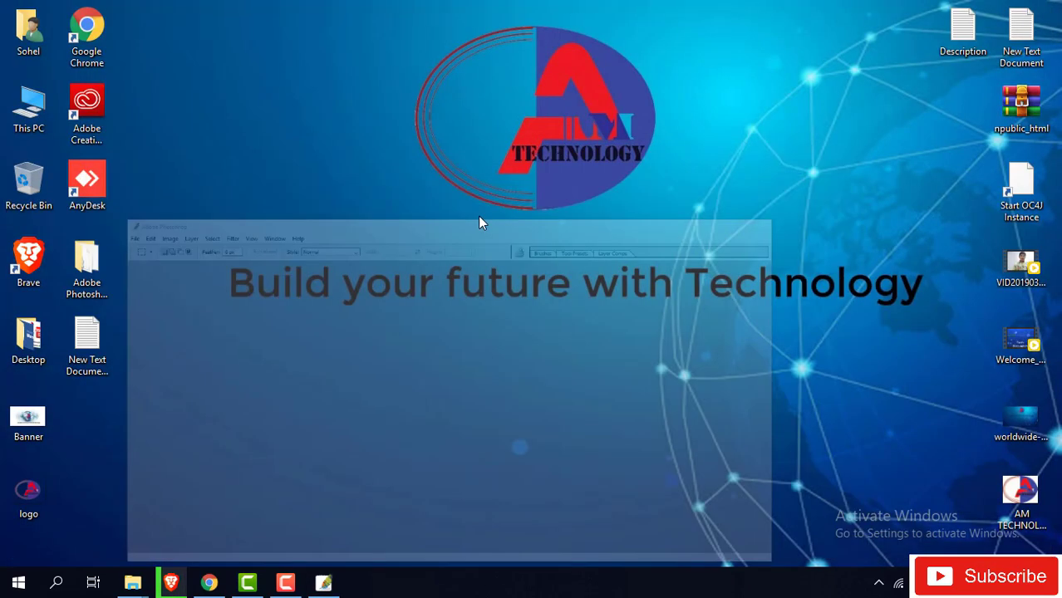
click(325, 584)
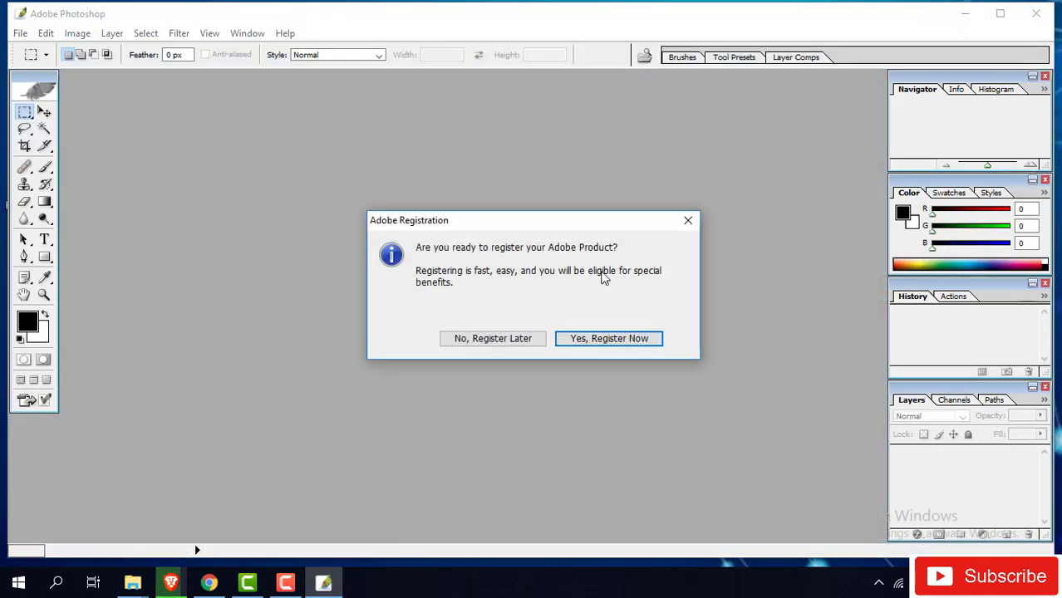
click(520, 337)
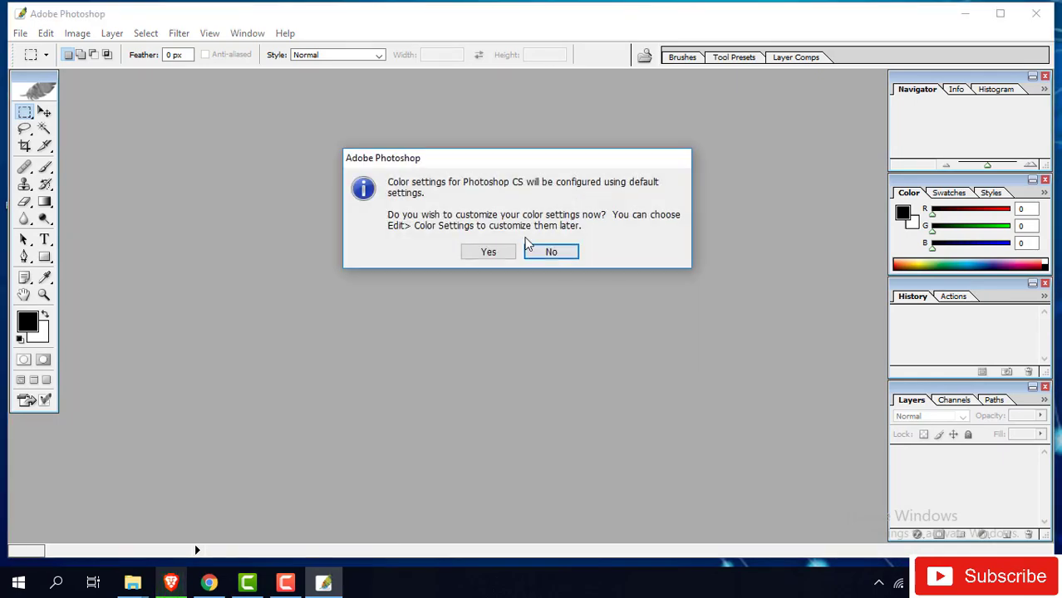
click(489, 252)
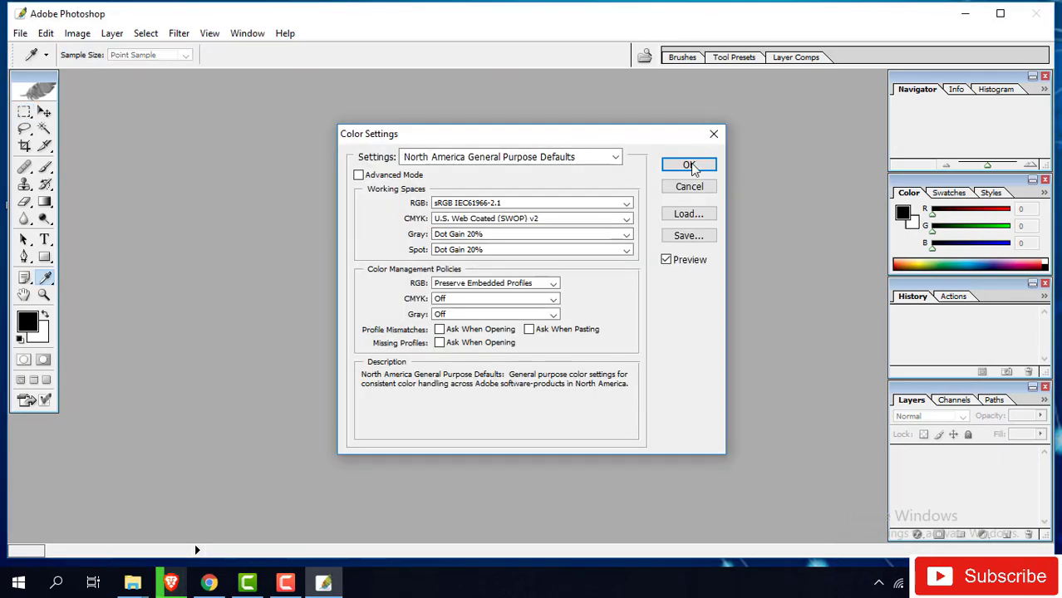
click(685, 165)
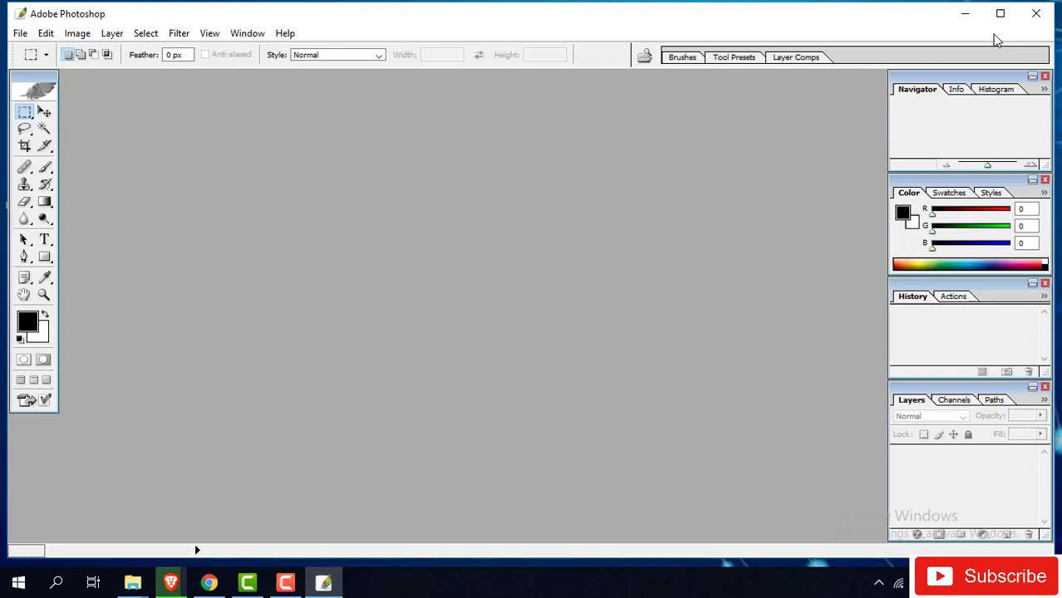
- Close Photoshop, refresh the desktop, and bring up Windows search
click(1036, 13)
right_click(285, 274)
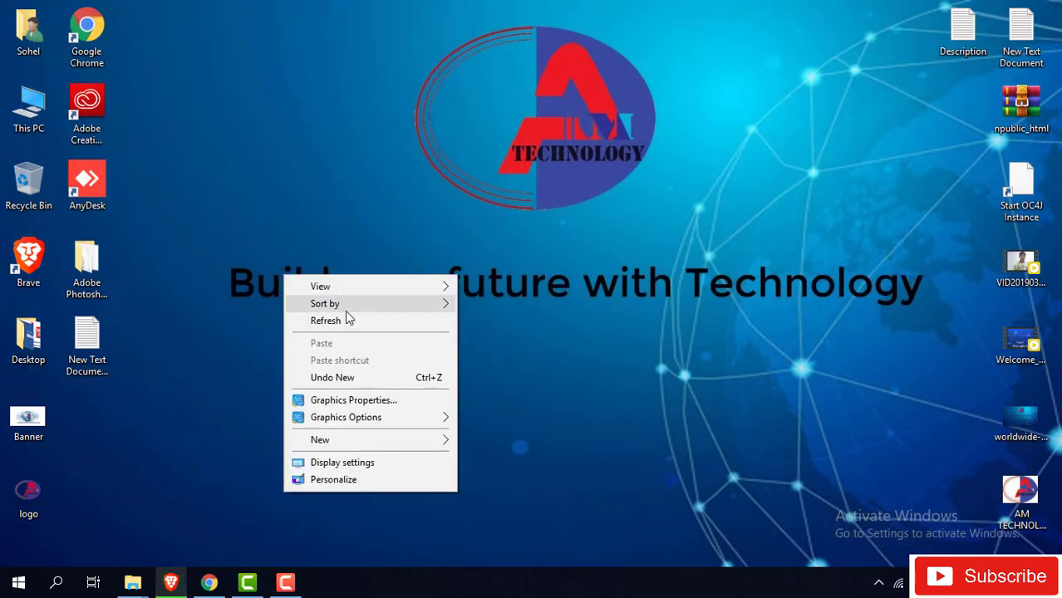
click(355, 322)
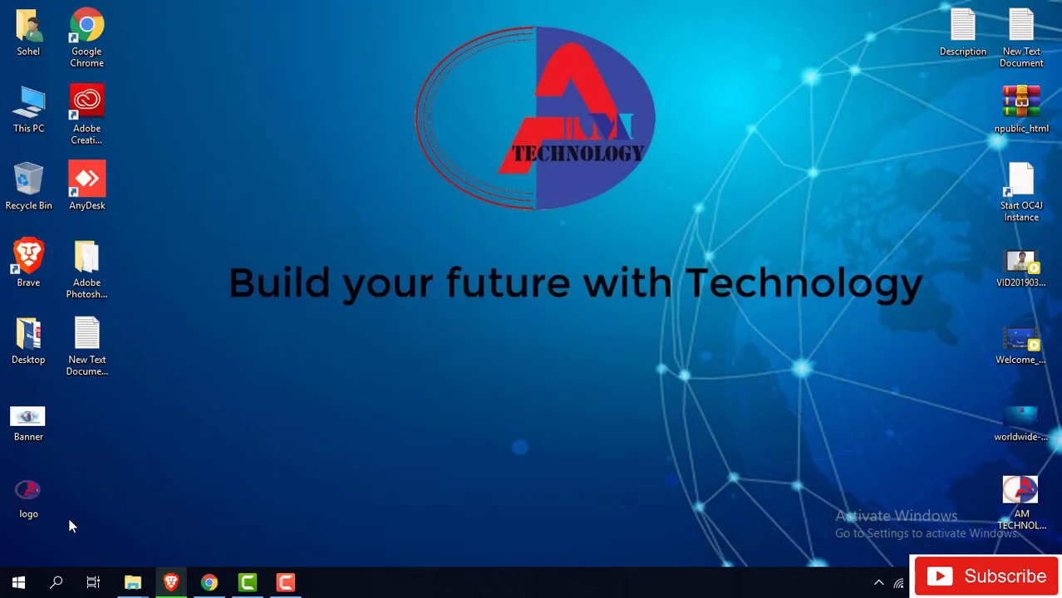
click(58, 584)
- Search the Start menu for 'adobe' and relaunch Adobe Photoshop CS
text(adobe)
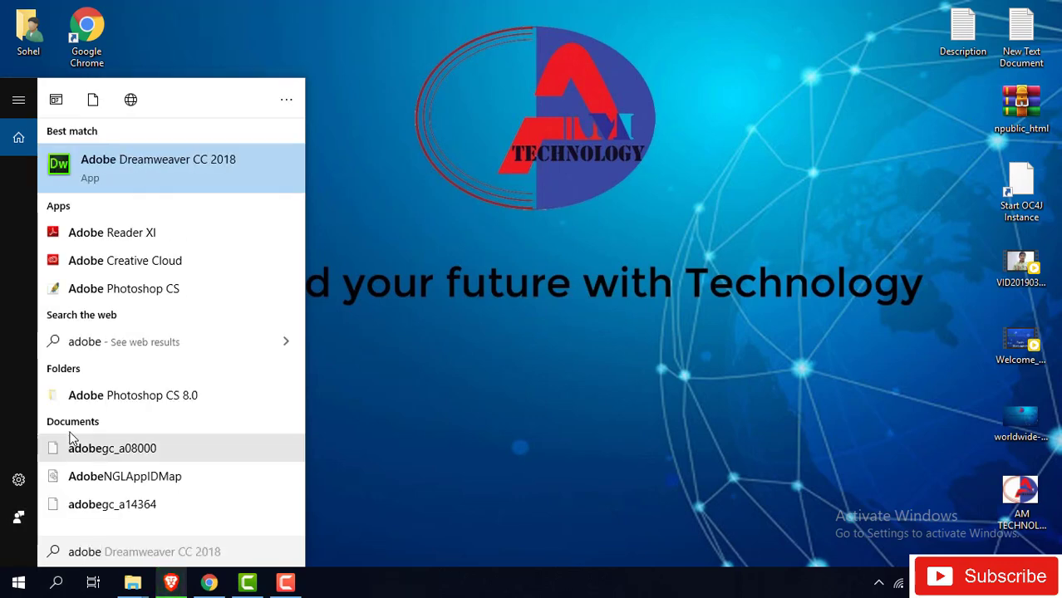
click(148, 297)
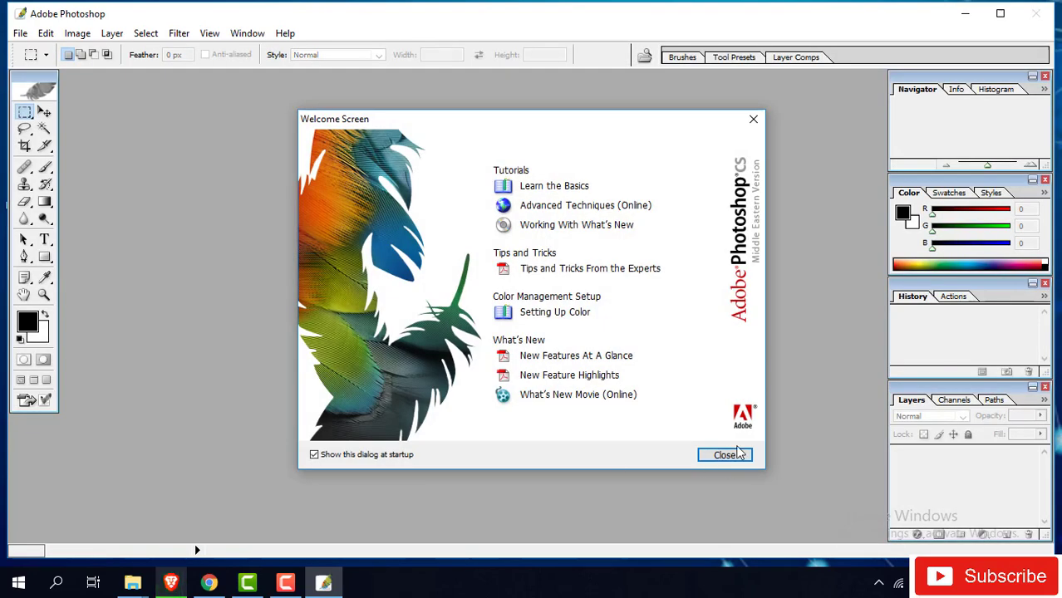
- Close the Welcome Screen and browse the Image, Layer, Window and View menus
click(725, 454)
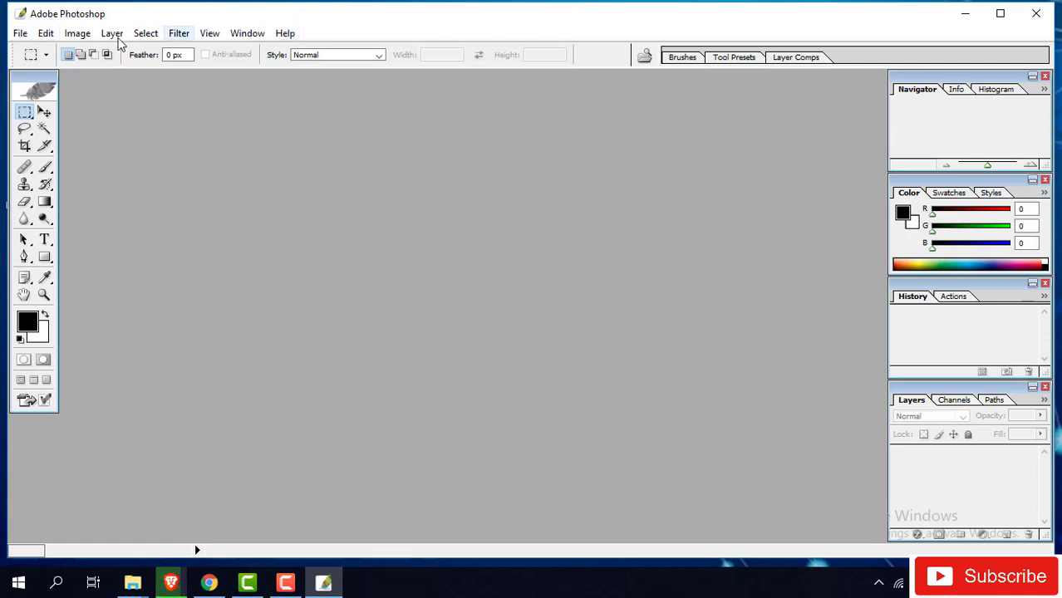
click(20, 33)
mouse_move(79, 35)
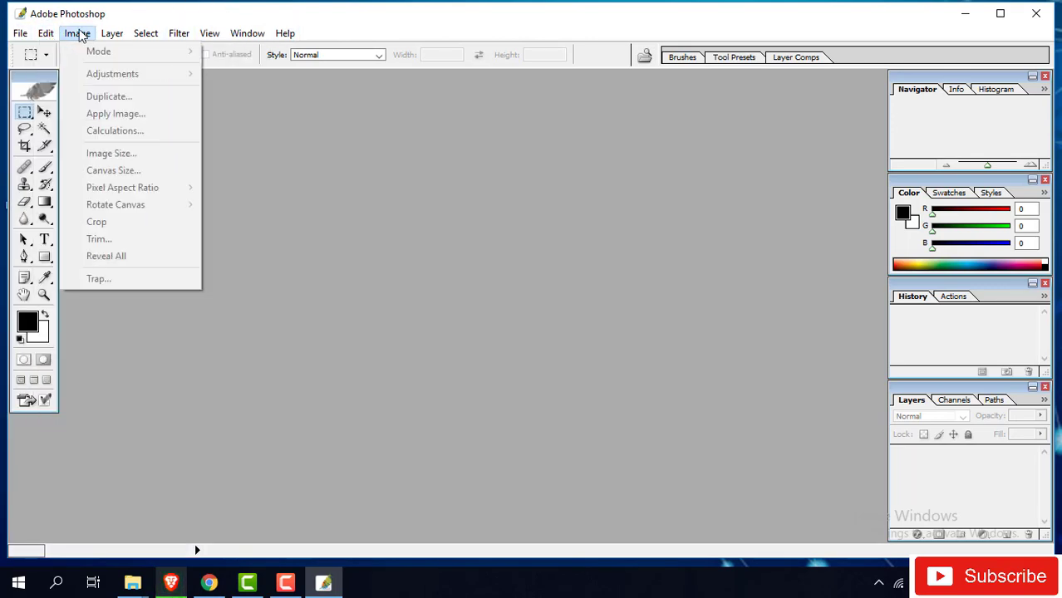
click(123, 38)
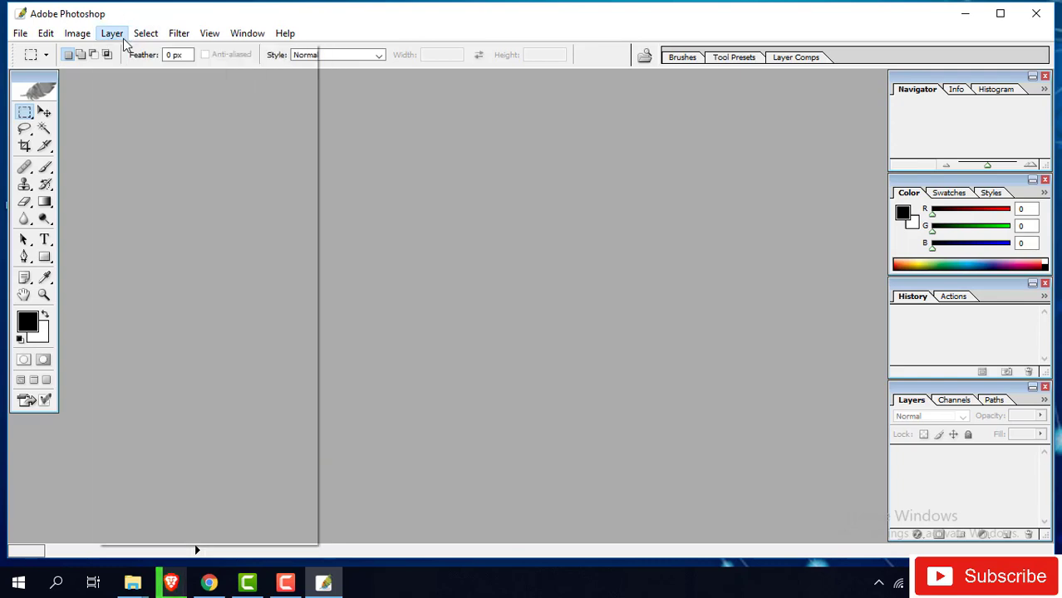
mouse_move(237, 37)
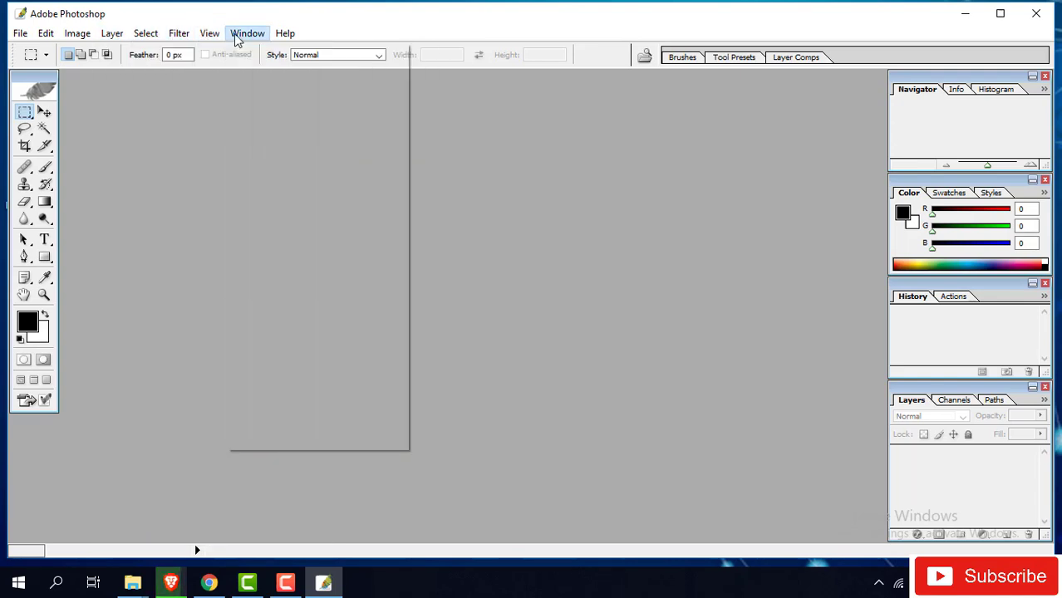
click(285, 33)
click(248, 33)
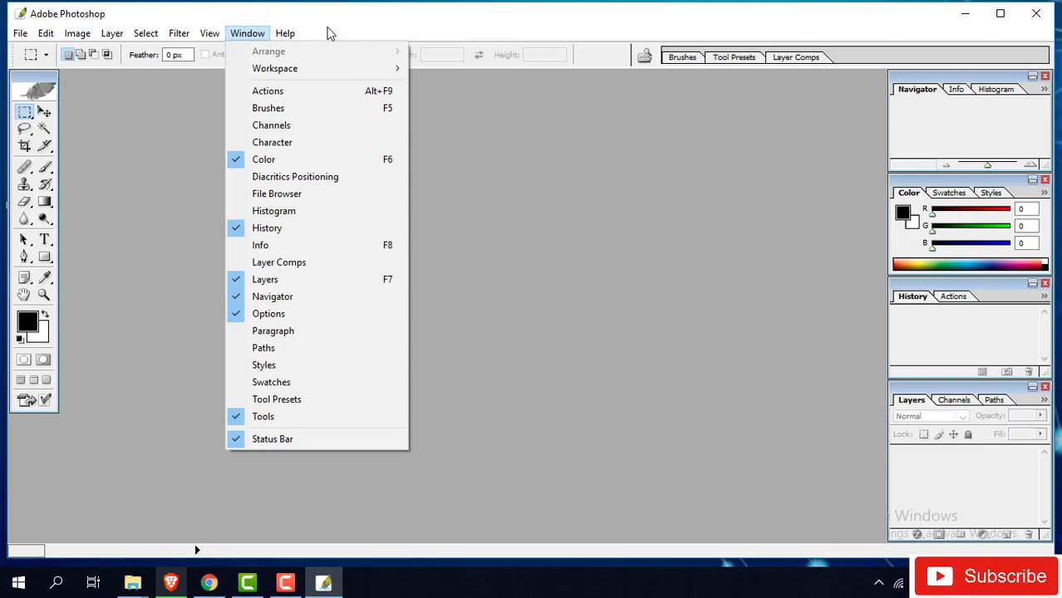
mouse_move(117, 39)
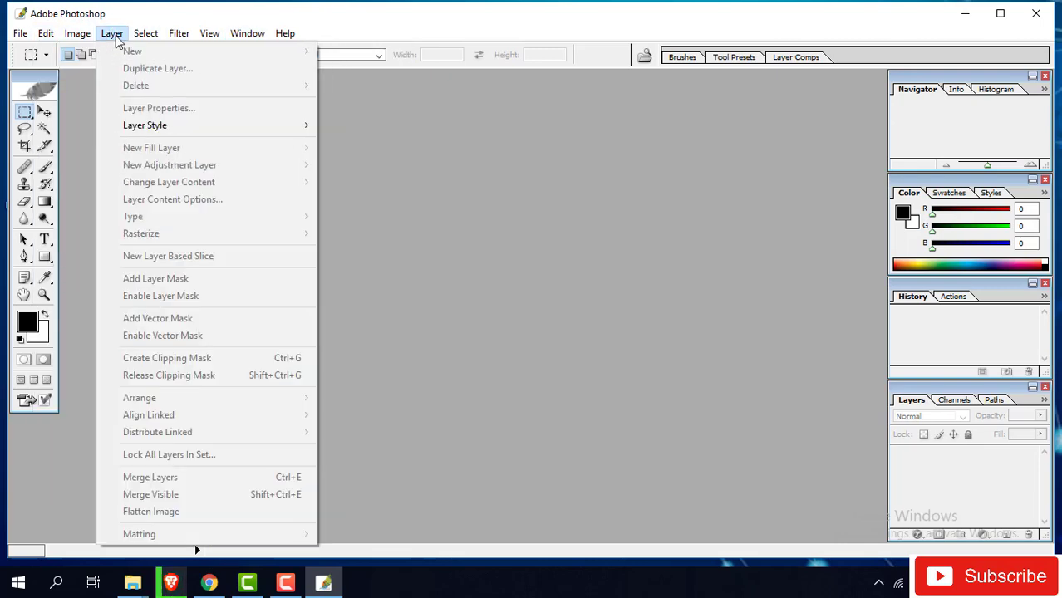
mouse_move(209, 34)
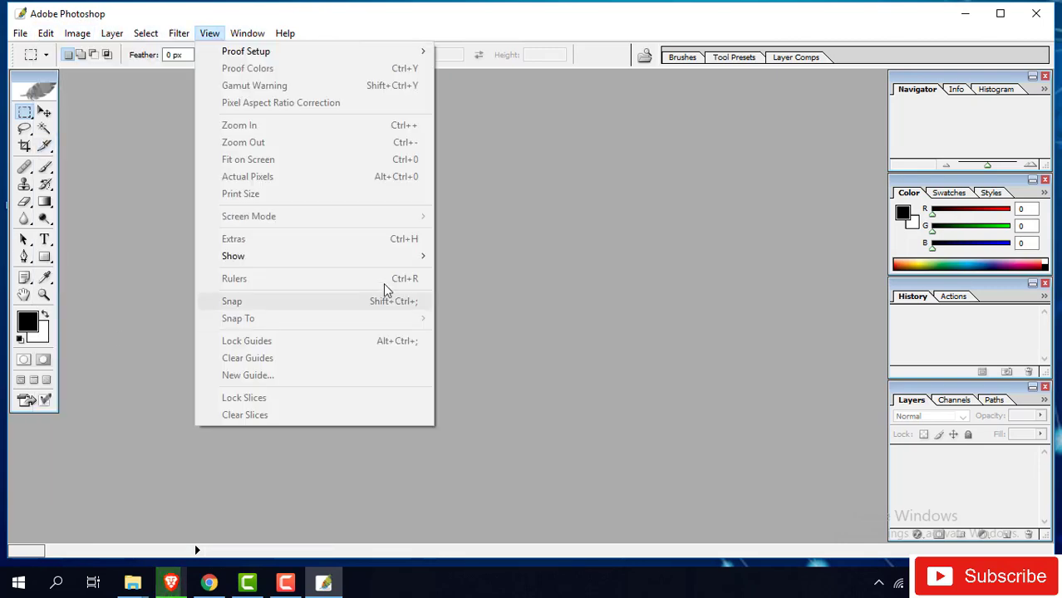
click(385, 293)
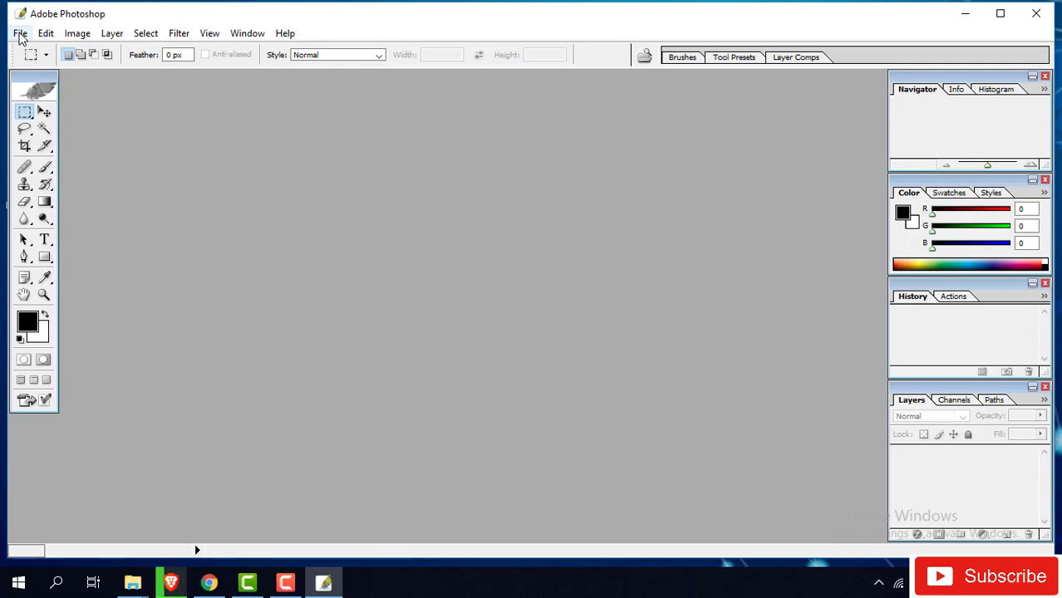
- Create a new document from the 800 x 600 preset with Height changed to 700 pixels
click(20, 35)
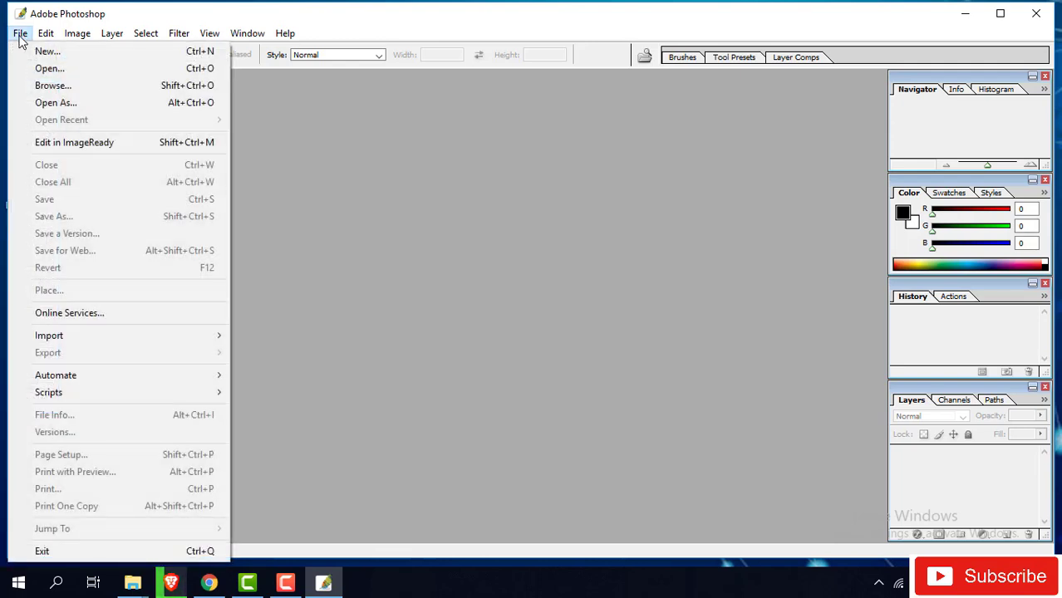
click(61, 52)
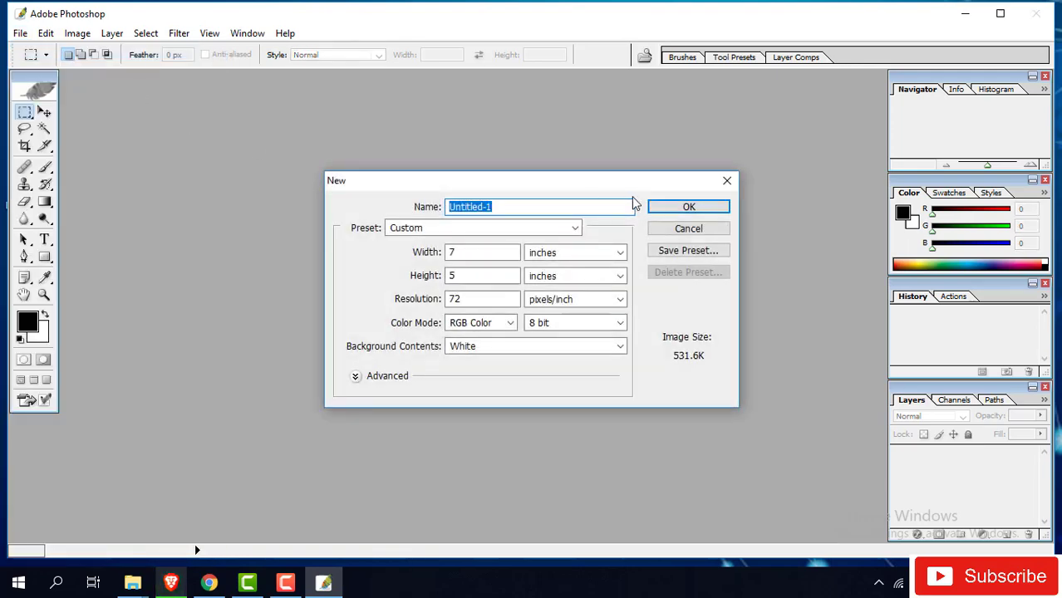
drag(553, 187, 446, 154)
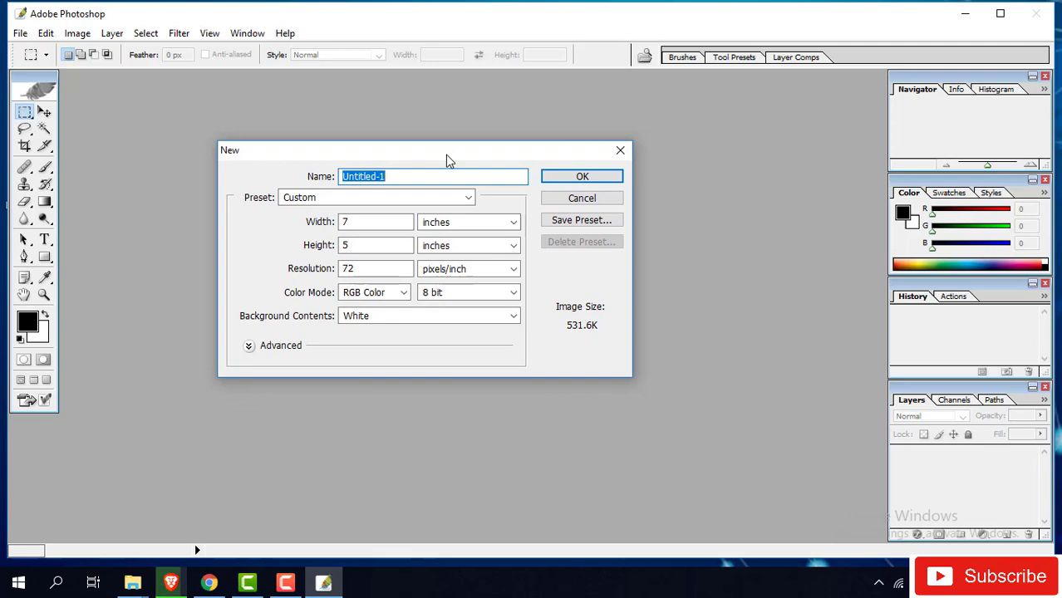
click(468, 197)
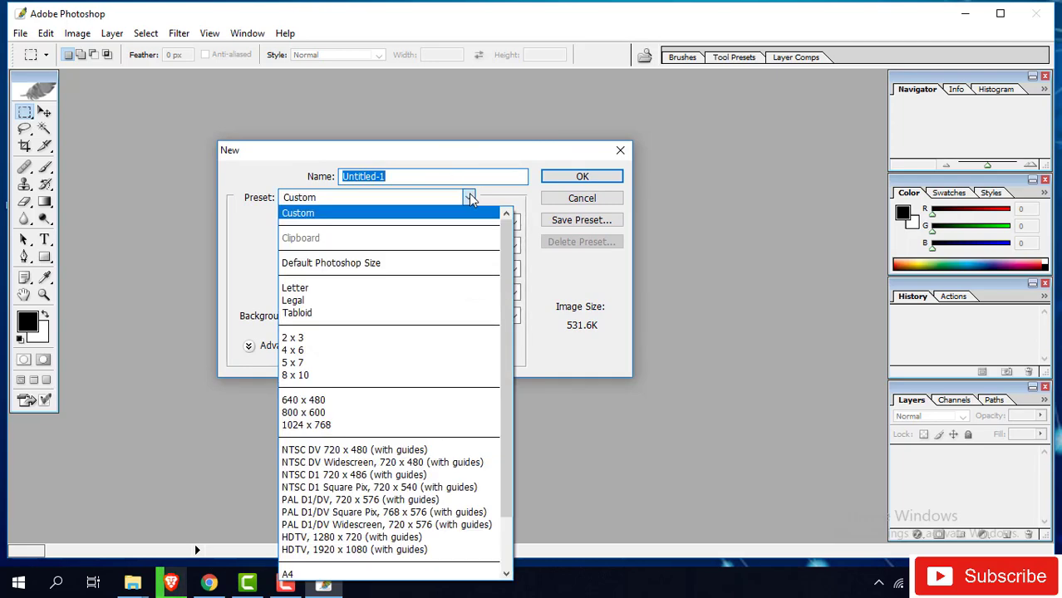
click(335, 414)
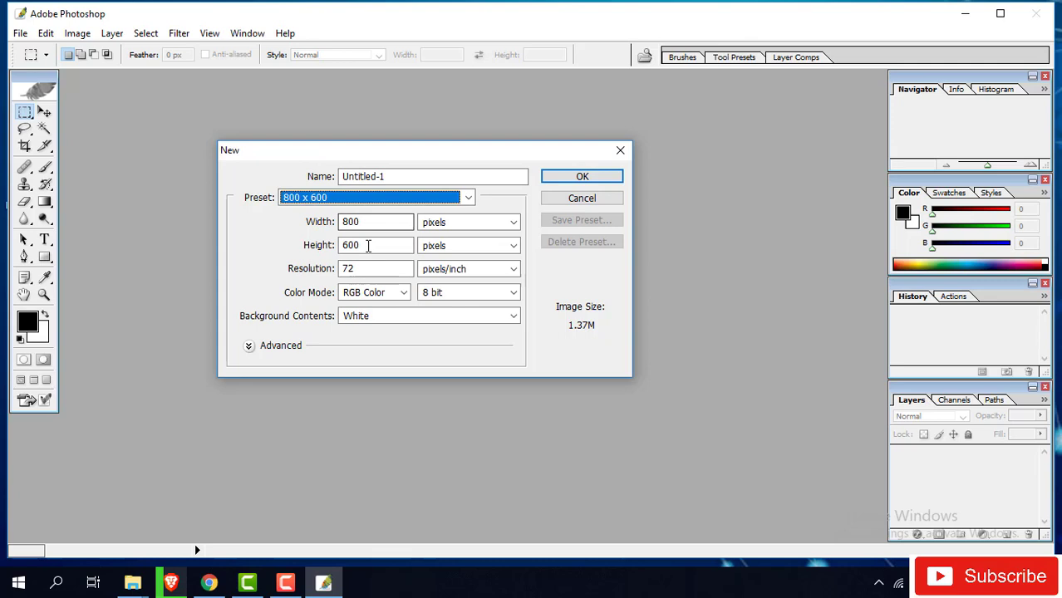
click(374, 246)
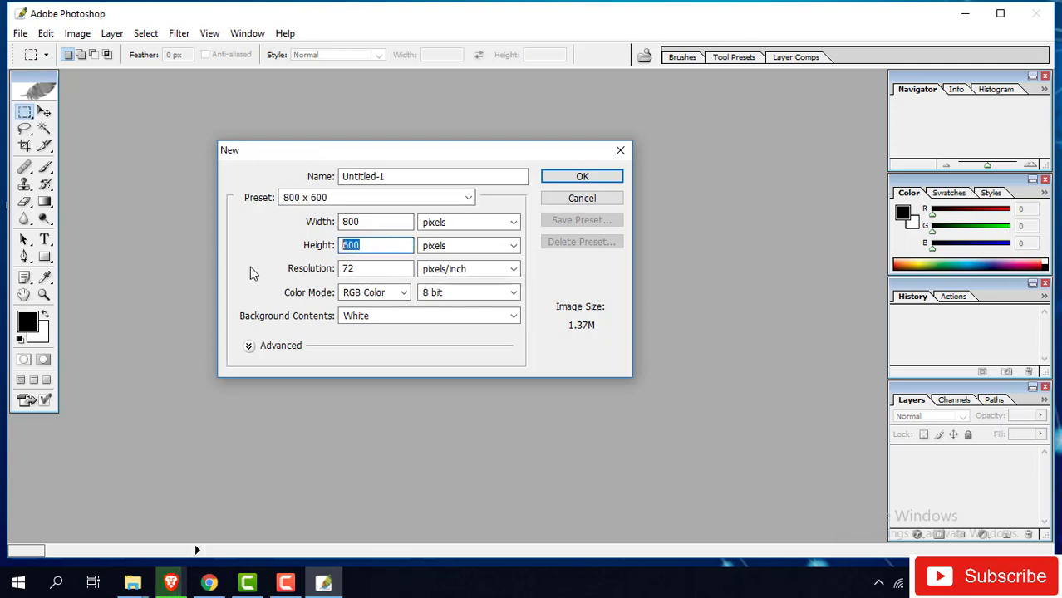
text(700)
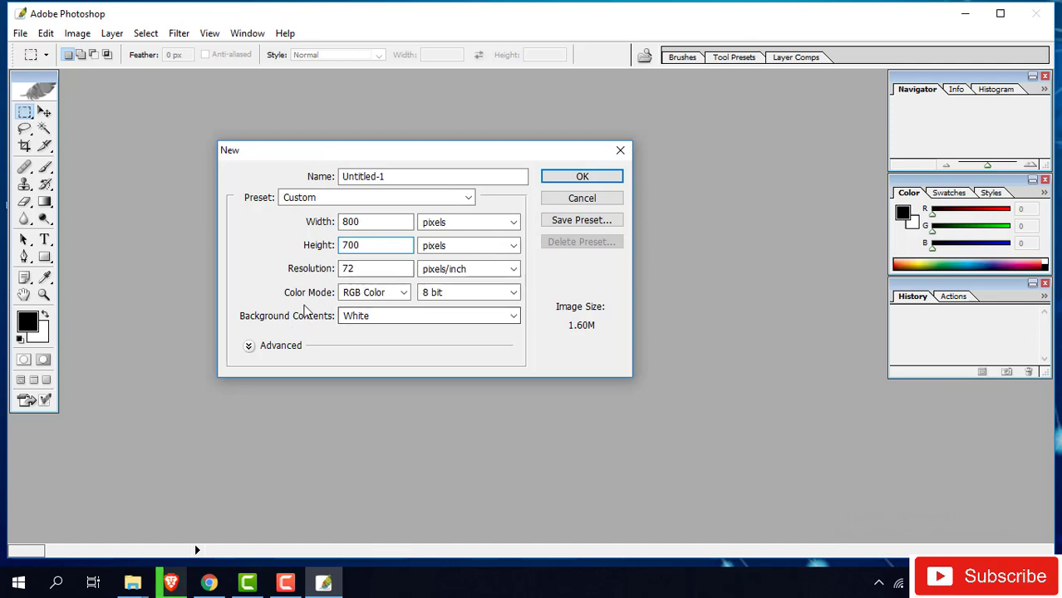
drag(408, 273, 274, 277)
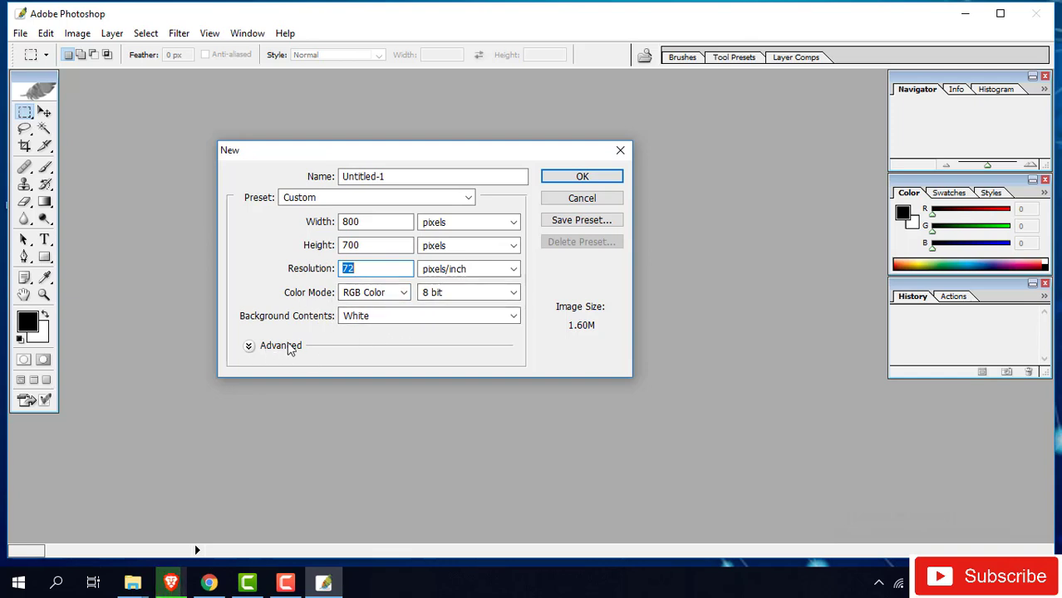
click(583, 177)
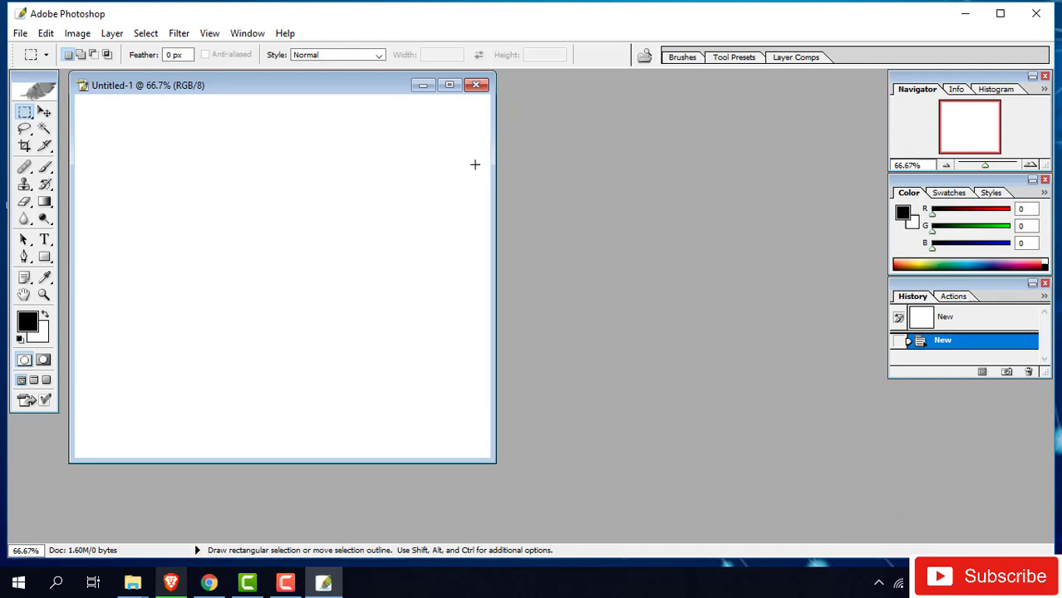
- Maximise the Untitled-1 window and show the marquee tool flyout
click(454, 88)
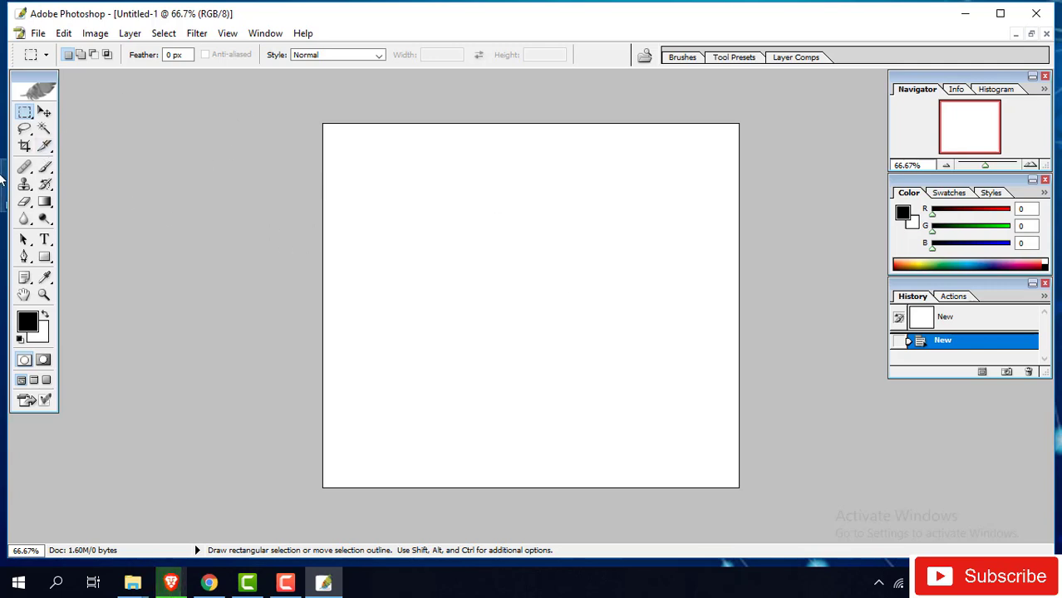
click(25, 115)
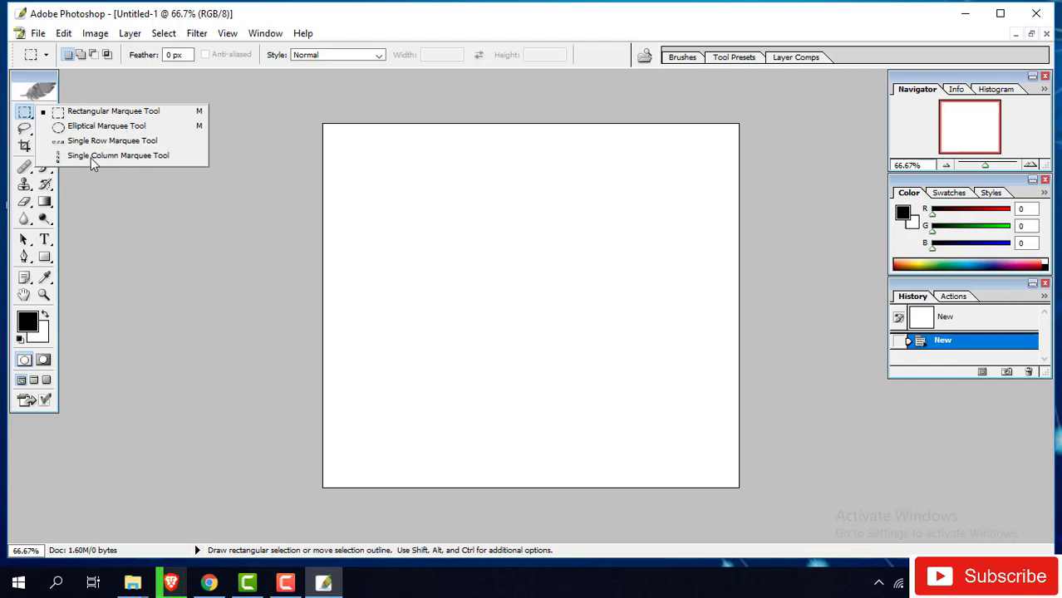
- Marquee a rectangle in the upper middle and set the foreground to red D65F5F
click(85, 112)
drag(385, 206, 632, 315)
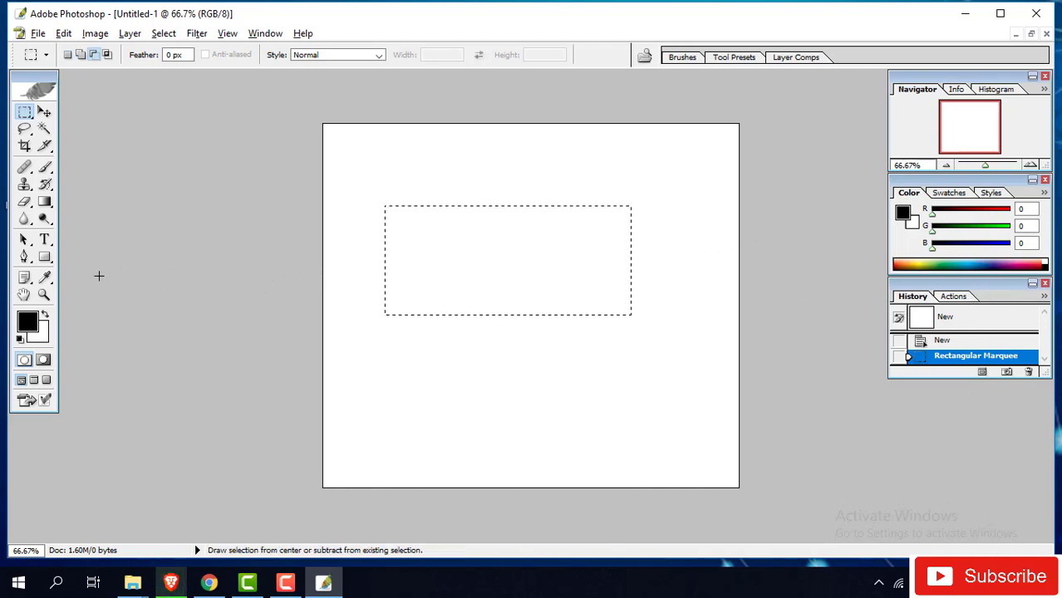
click(44, 277)
click(28, 322)
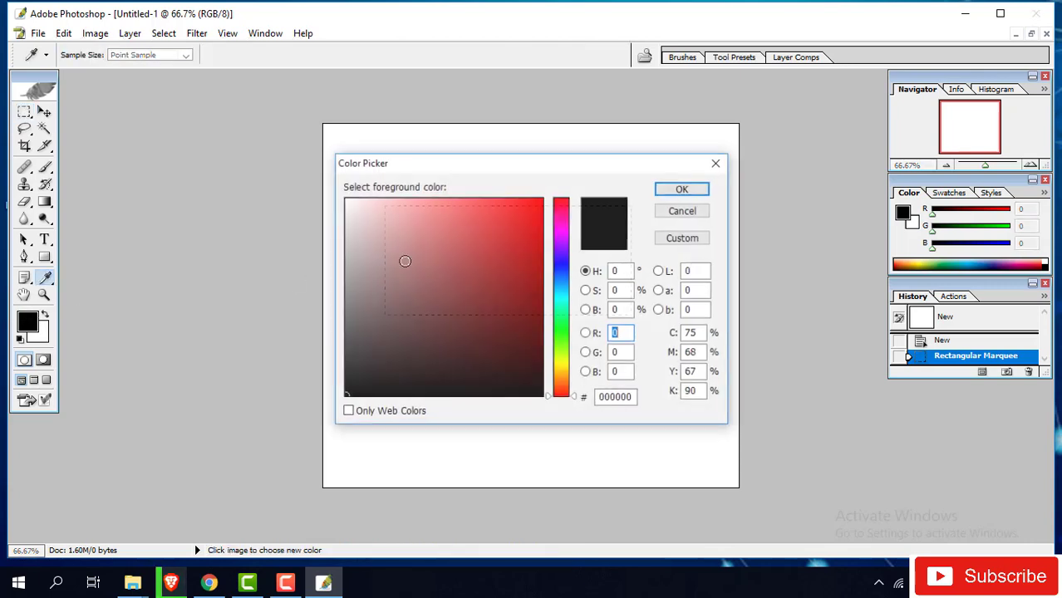
click(455, 229)
click(683, 190)
key(m)
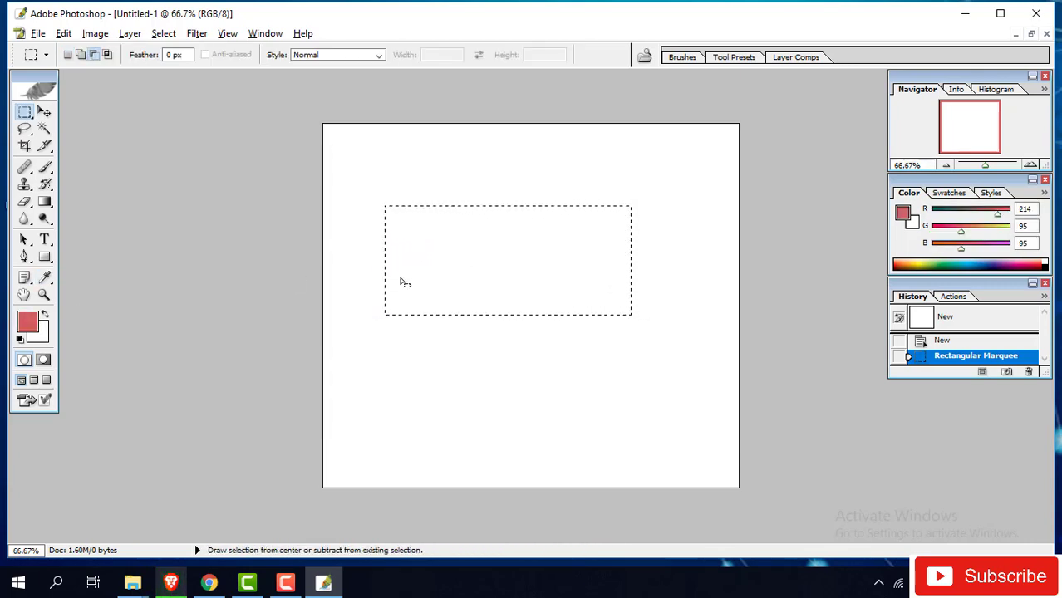
- Fill the rectangle with red, deselect it, and try the Move tool
key(alt+BackSpace)
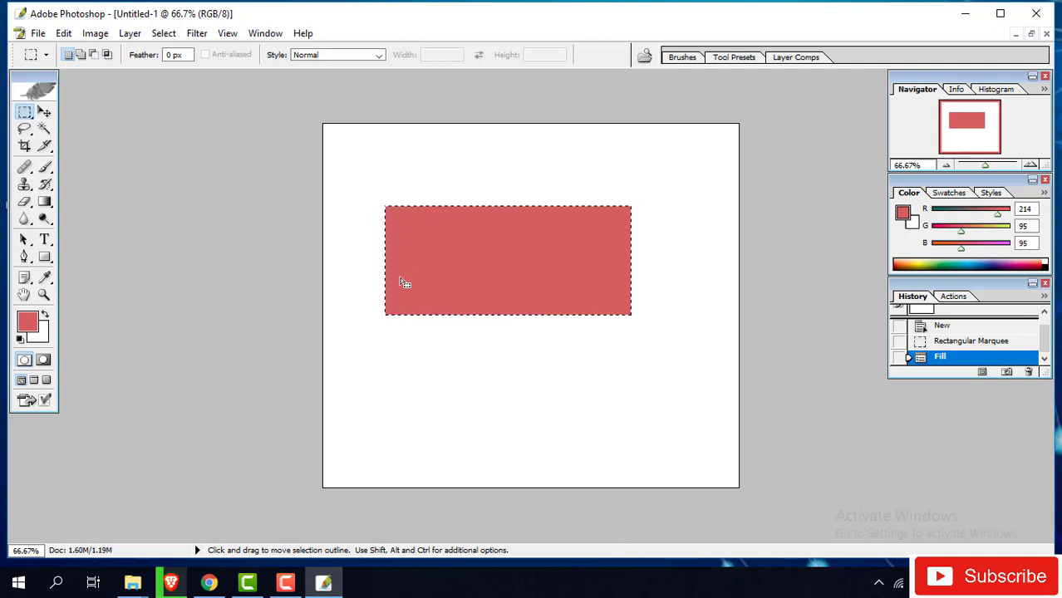
click(469, 245)
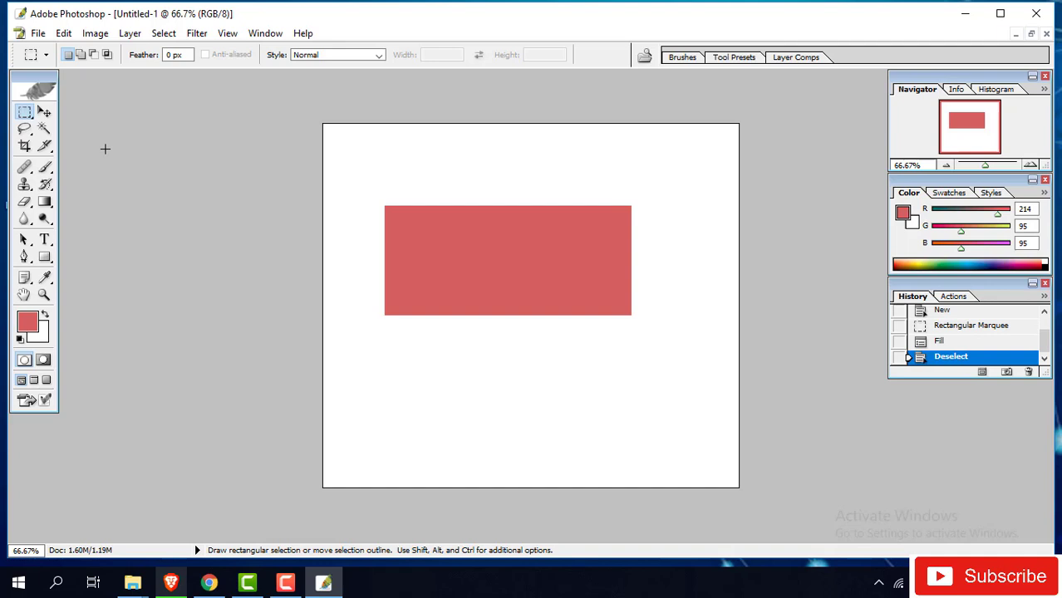
click(44, 114)
- Dismiss the locked-layer warning and save Snapshot 1 in History
click(484, 330)
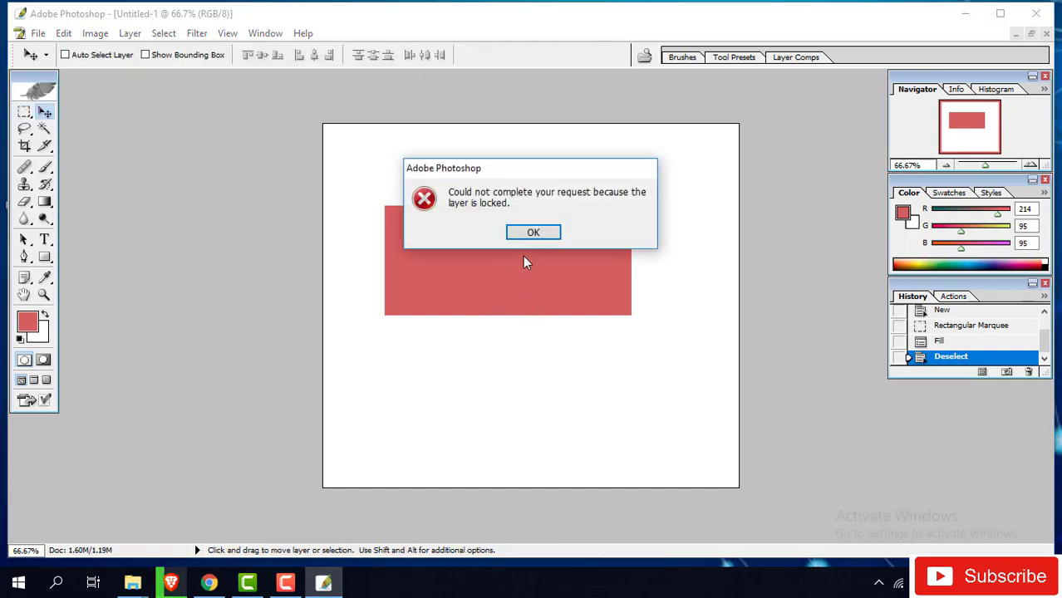
click(542, 236)
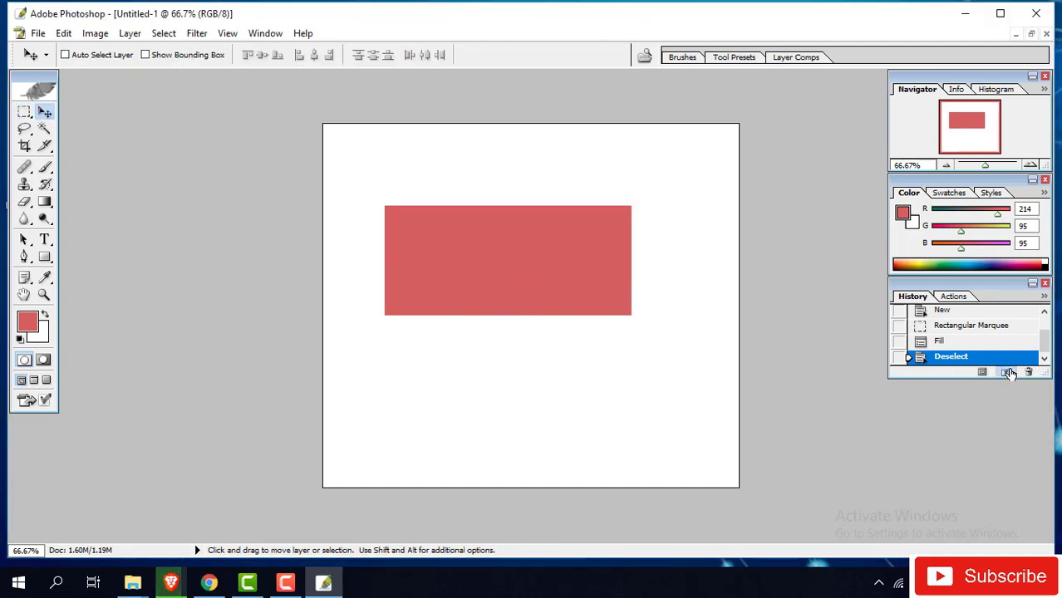
click(1007, 373)
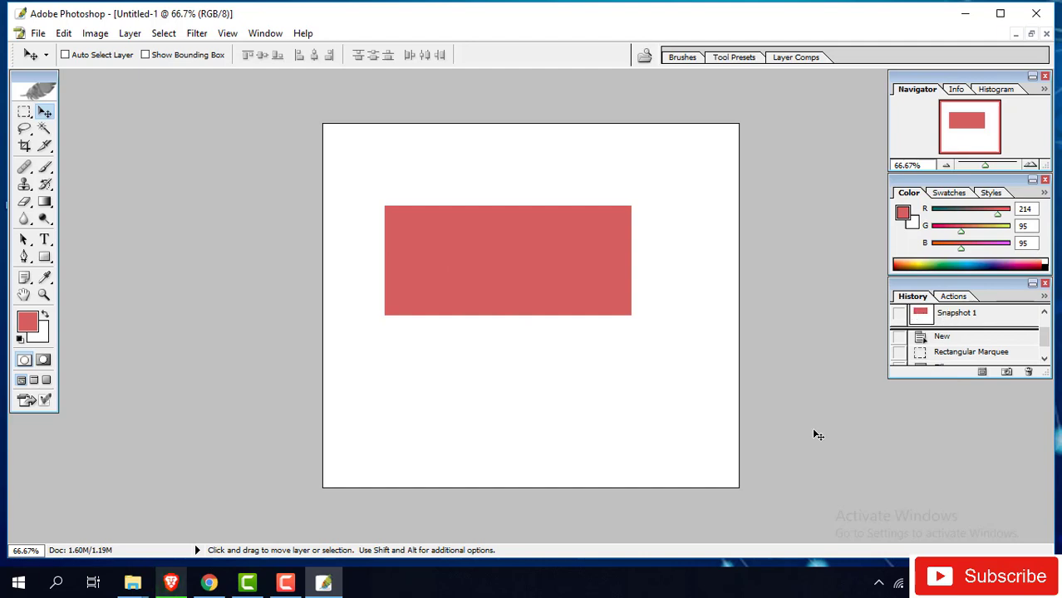
- Show the Layers palette from the Window menu
click(230, 34)
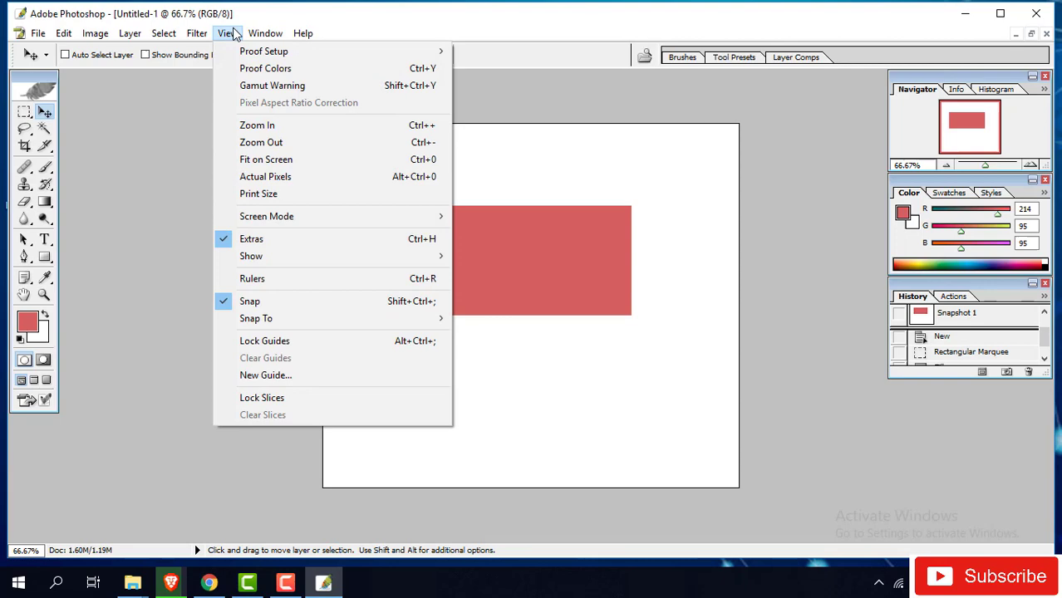
mouse_move(128, 37)
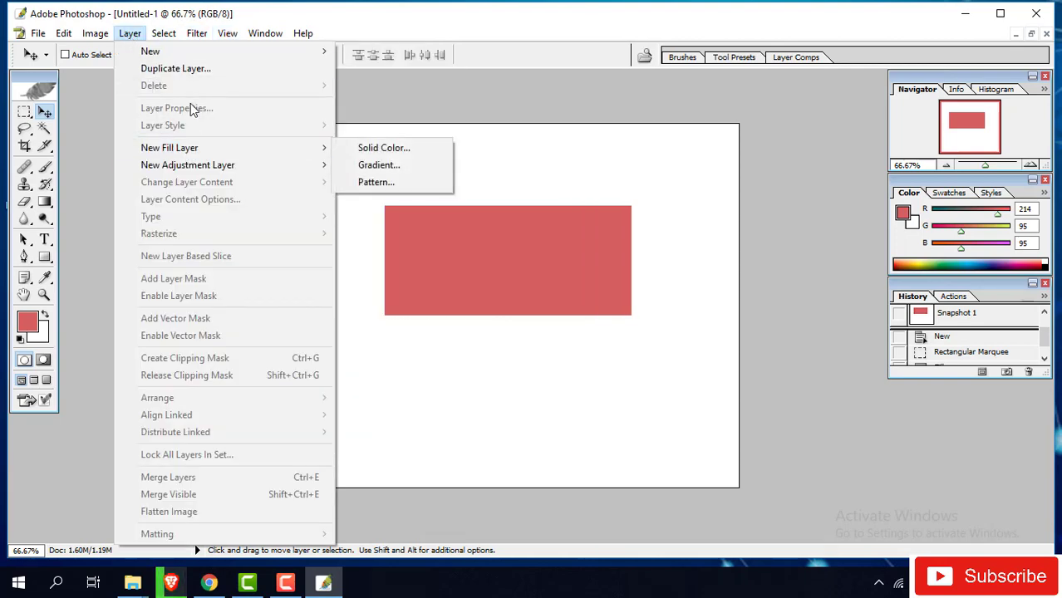
mouse_move(219, 37)
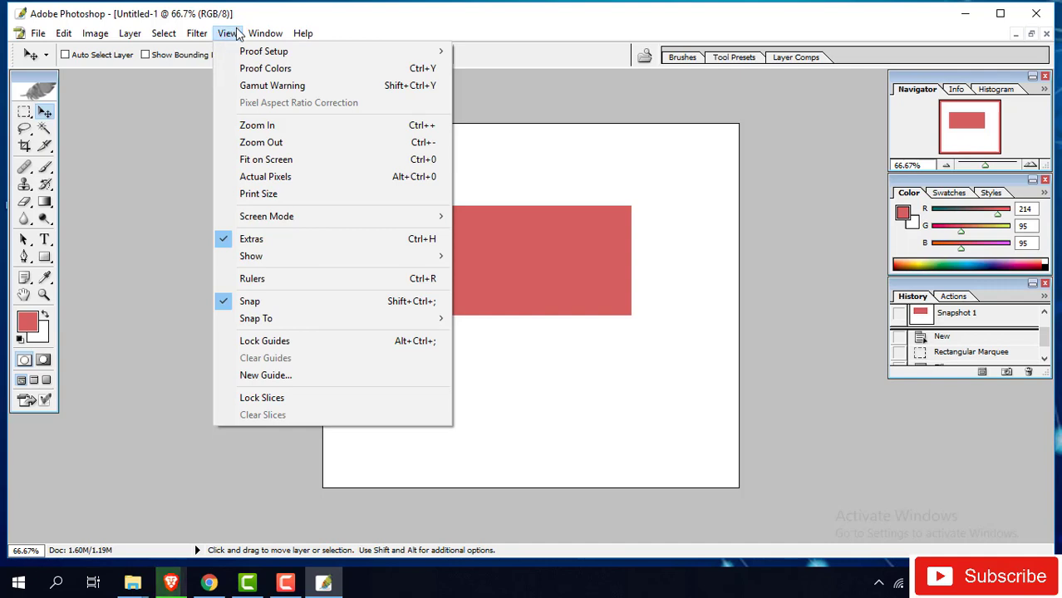
mouse_move(265, 38)
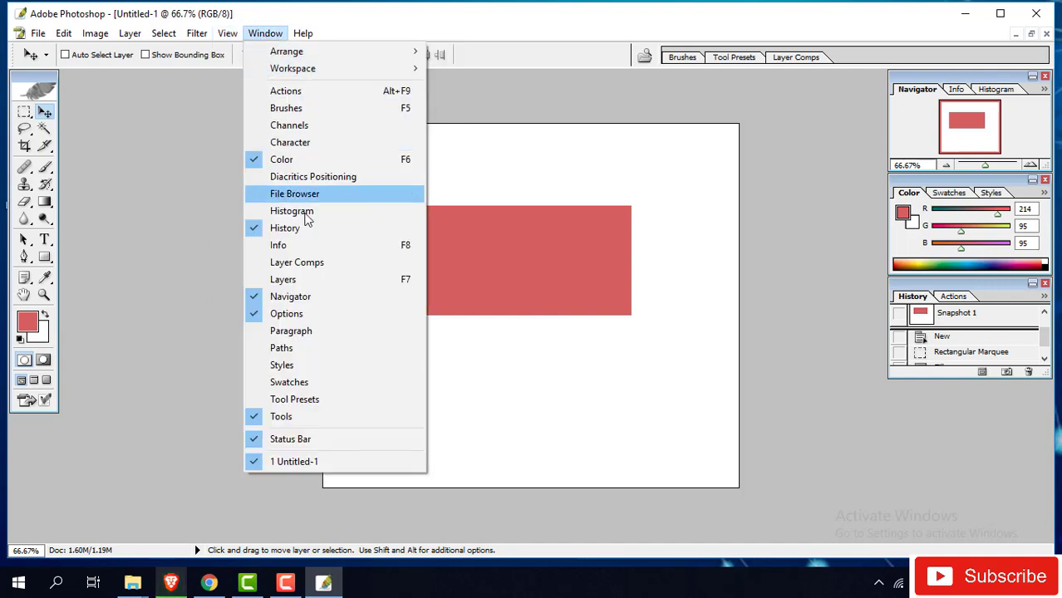
click(315, 281)
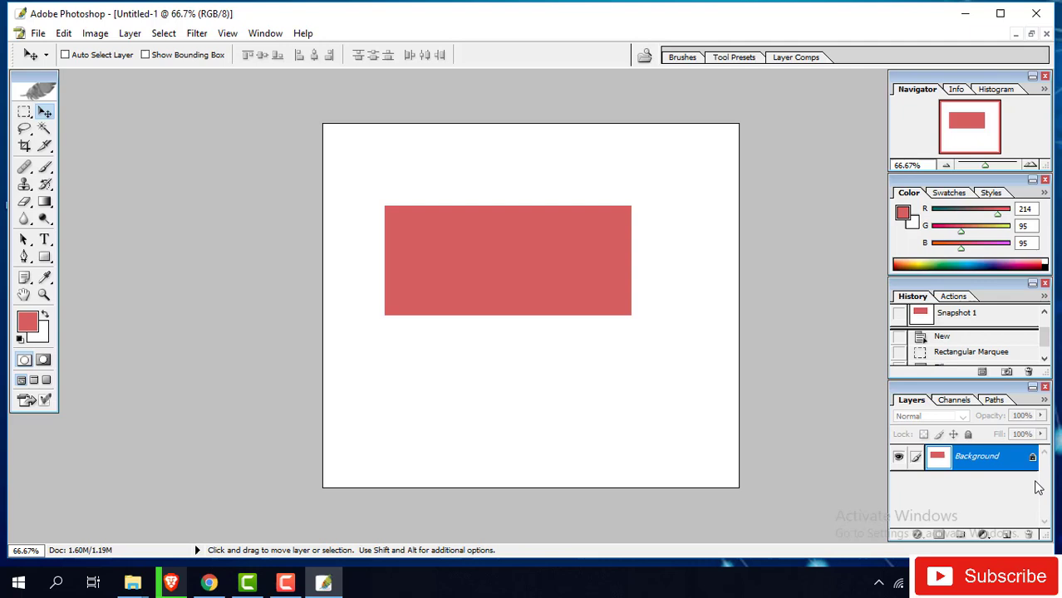
click(230, 34)
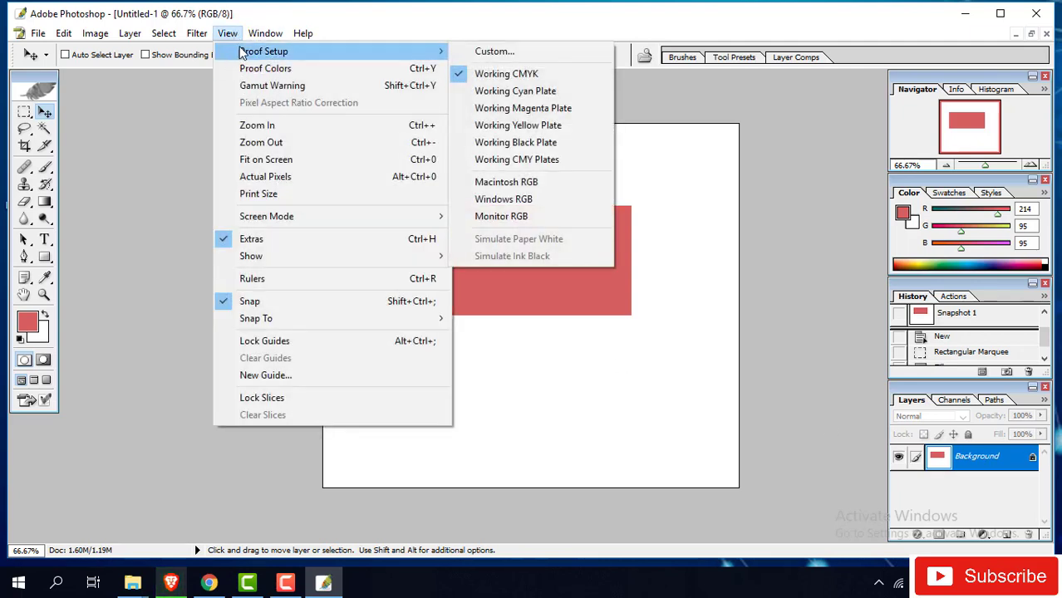
mouse_move(260, 42)
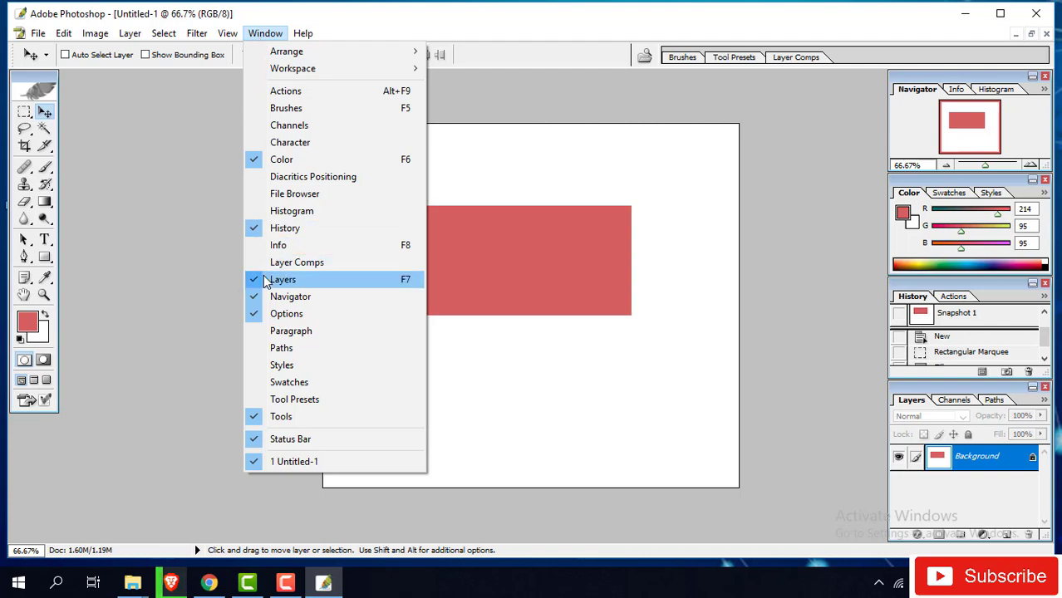
- Add Layer 1 and fill a new rectangular selection on it with red
click(937, 459)
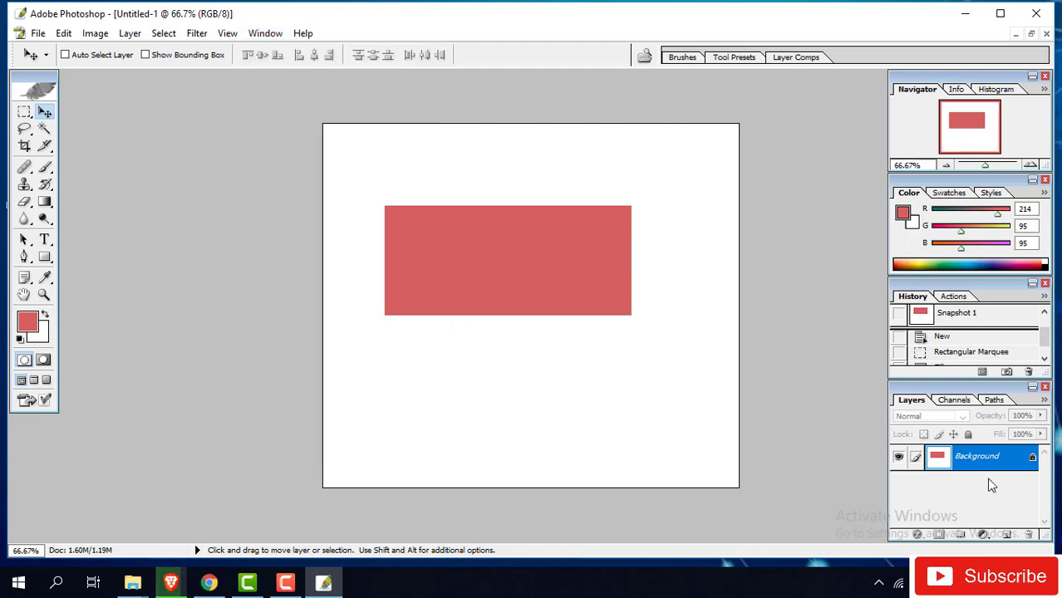
click(1007, 535)
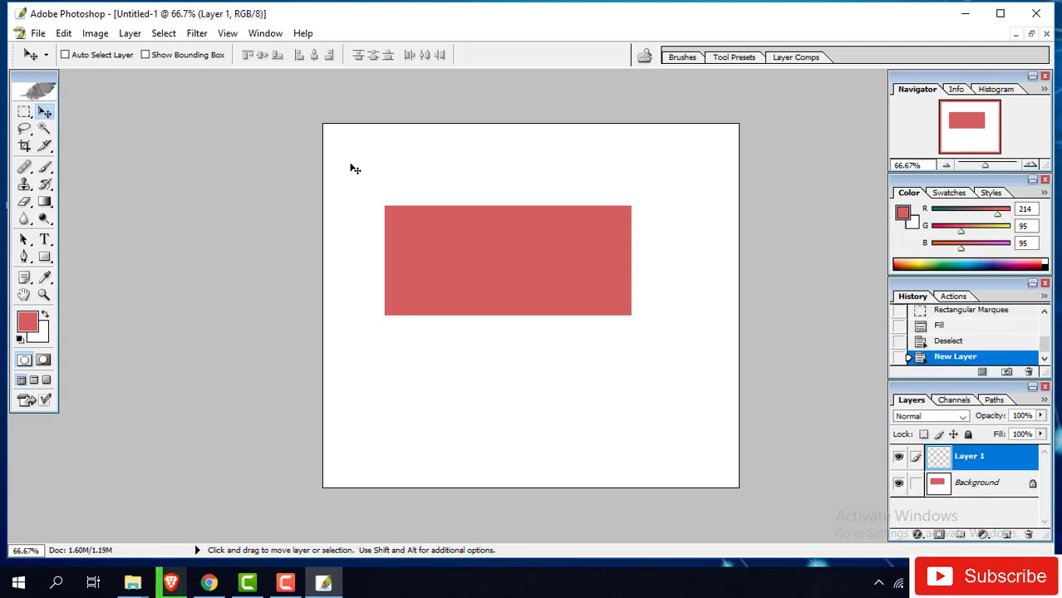
click(24, 111)
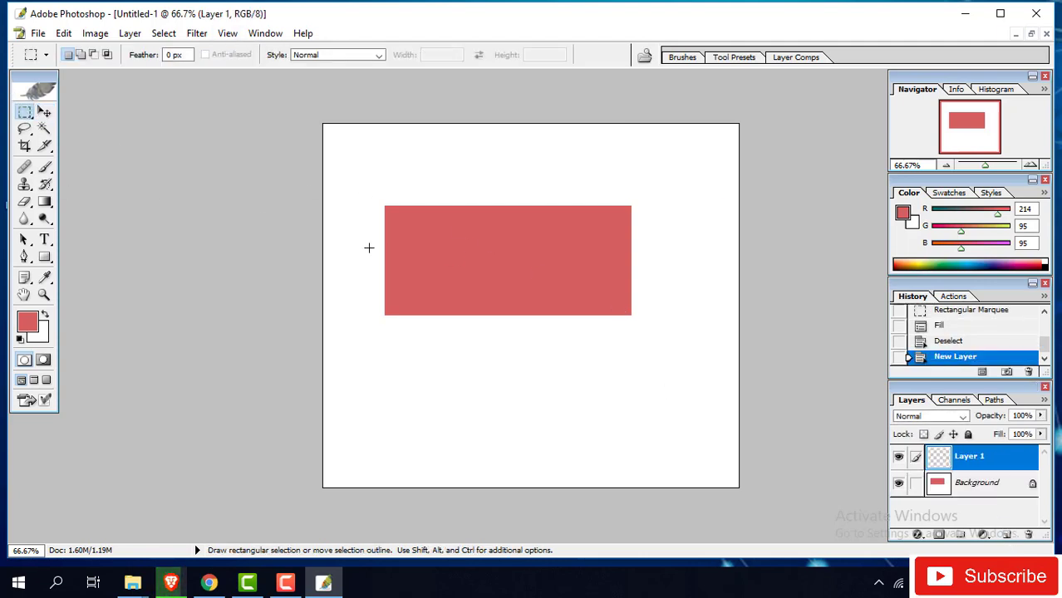
drag(354, 228, 555, 386)
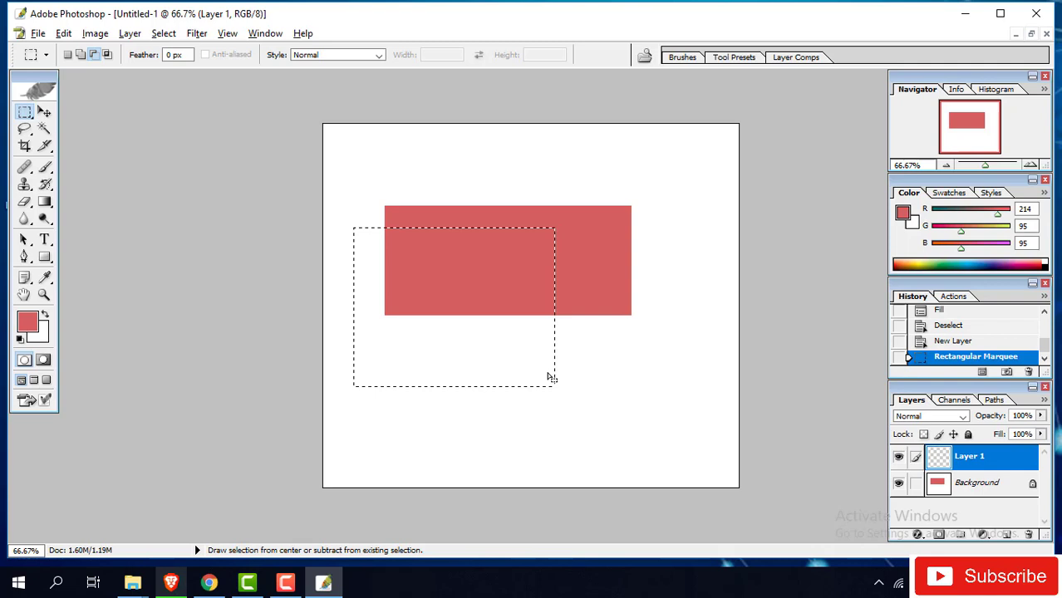
key(alt+BackSpace)
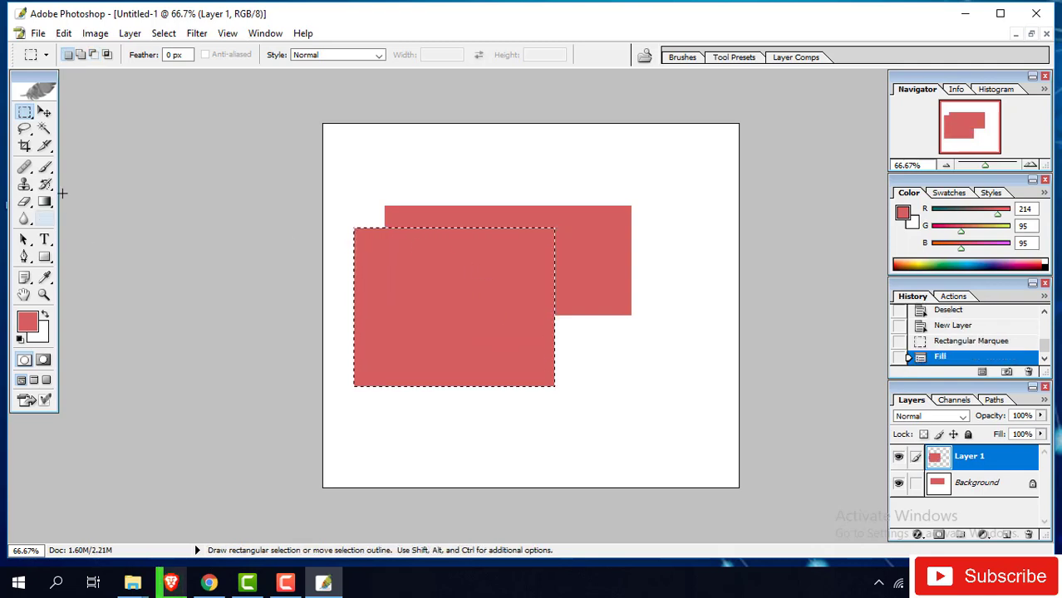
- Delete the Background layer to the trash, move the red rectangle, and deselect
click(45, 110)
drag(526, 371, 525, 295)
drag(977, 483, 1029, 535)
drag(981, 460, 1027, 537)
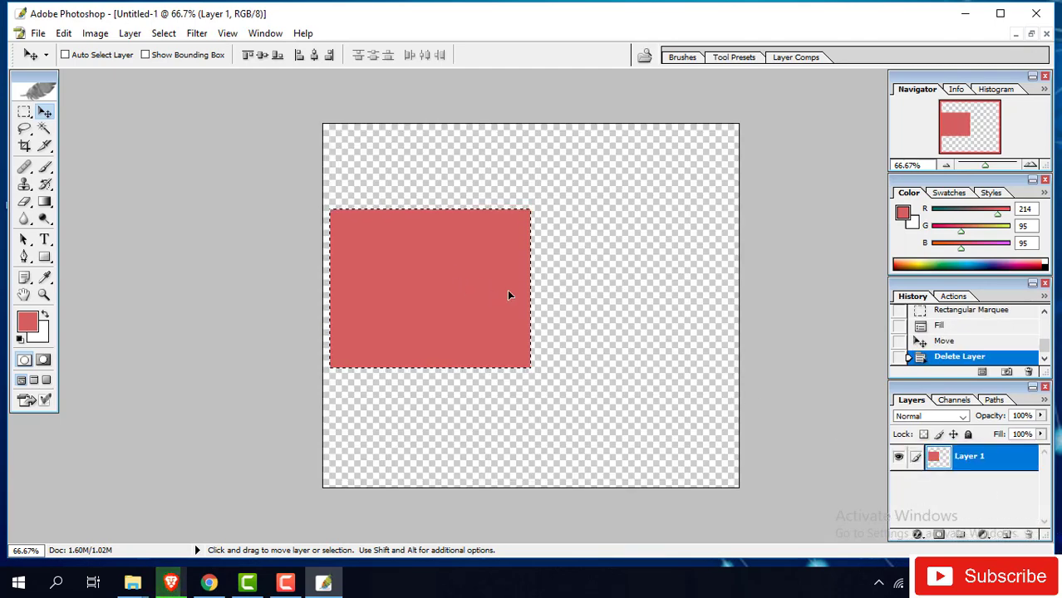
drag(437, 273, 552, 290)
key(ctrl+d)
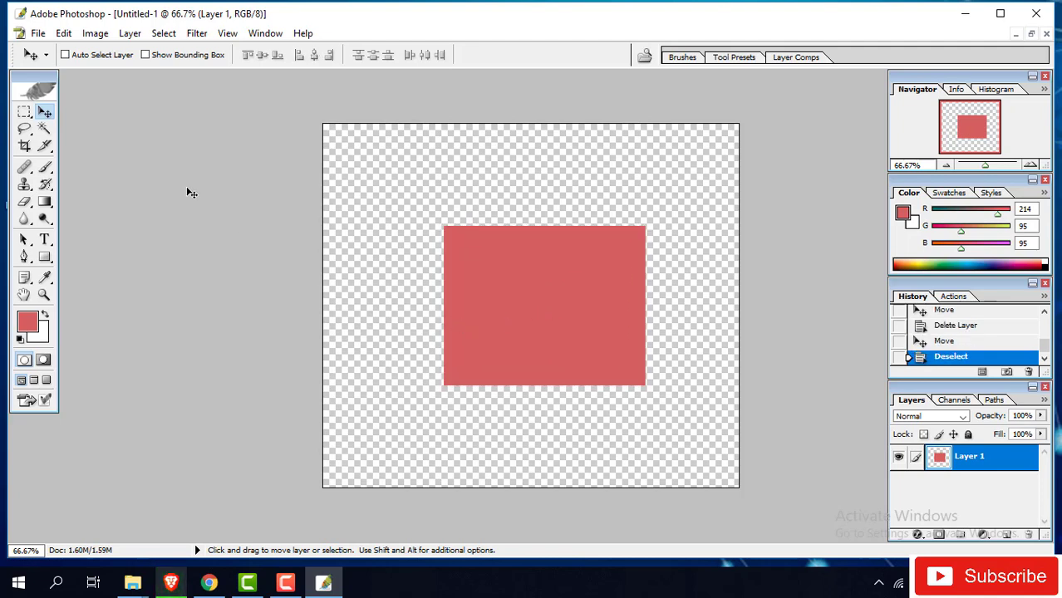
- Add empty Layer 2, then reposition Layer 1's red rectangle in the upper middle
click(1007, 534)
drag(489, 223, 475, 265)
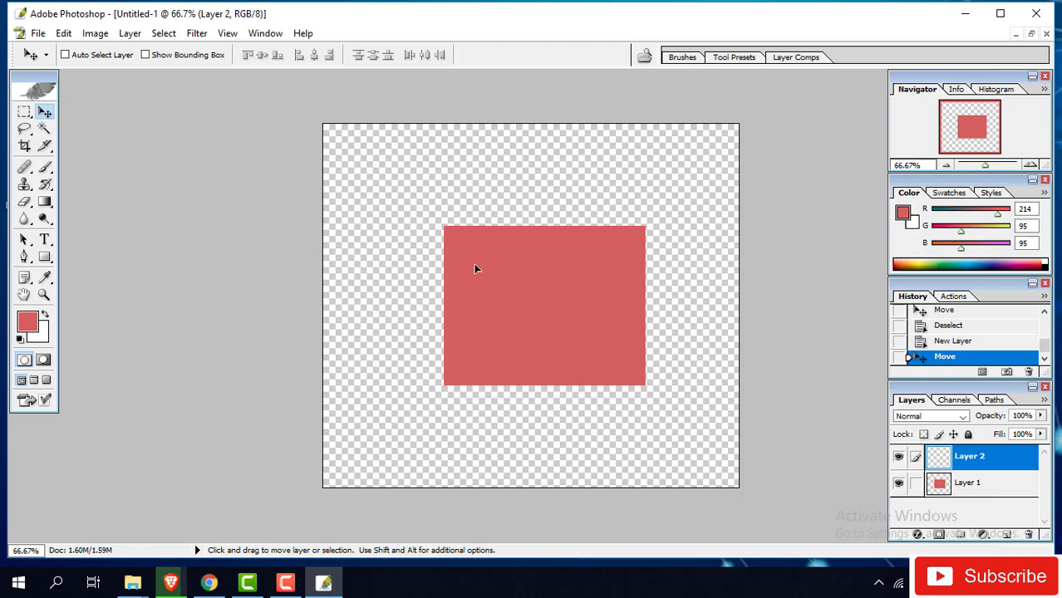
click(996, 489)
mouse_move(568, 288)
mouse_down()
mouse_move(488, 216)
mouse_move(551, 292)
mouse_up()
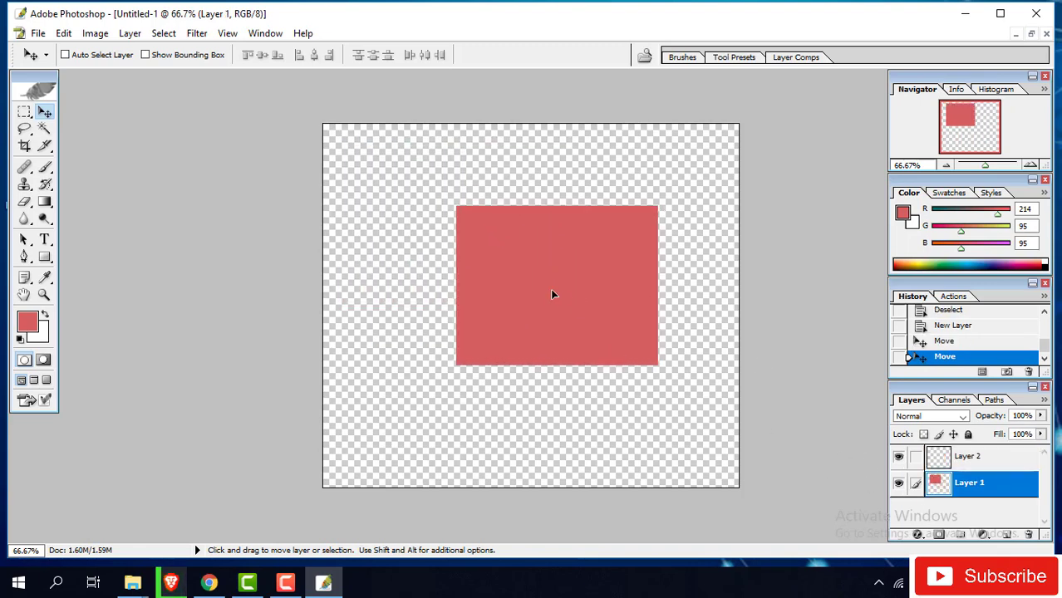
drag(518, 257, 408, 214)
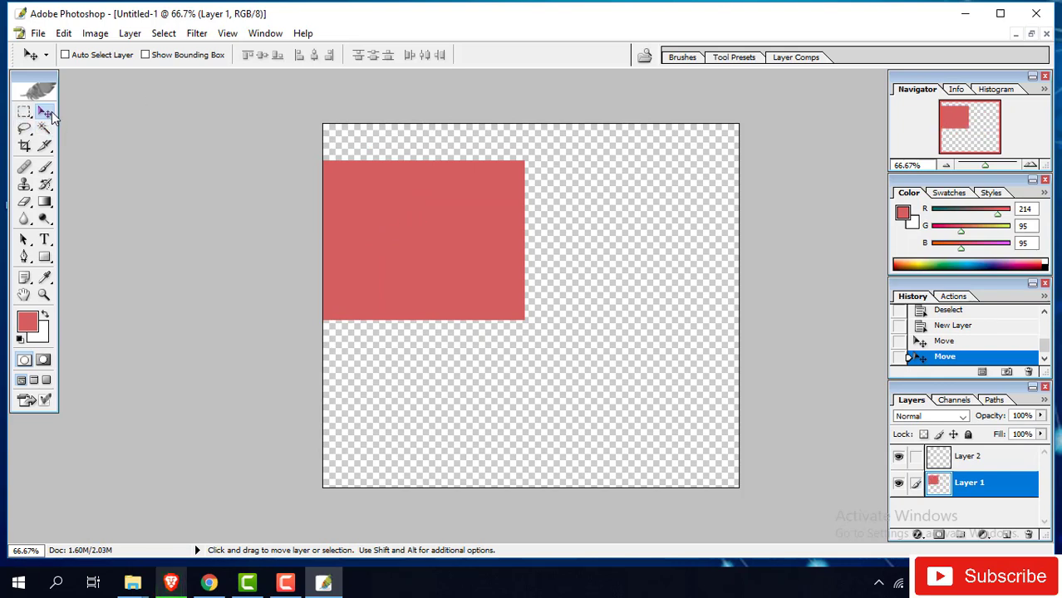
drag(445, 233, 511, 261)
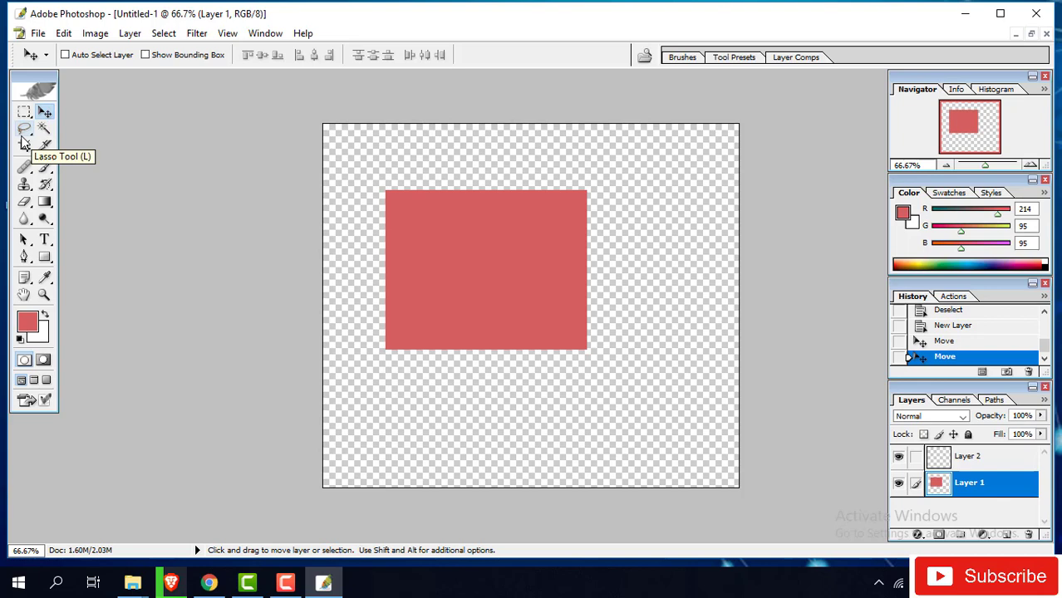
- Lasso parts of the red rectangle, then undo the lasso move and deselect
click(24, 131)
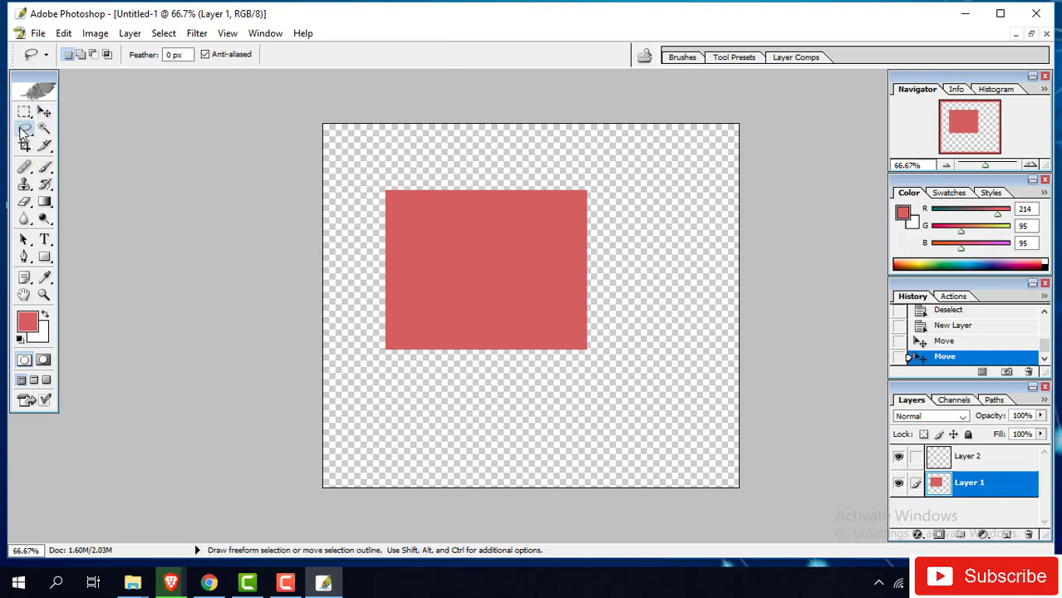
click(24, 132)
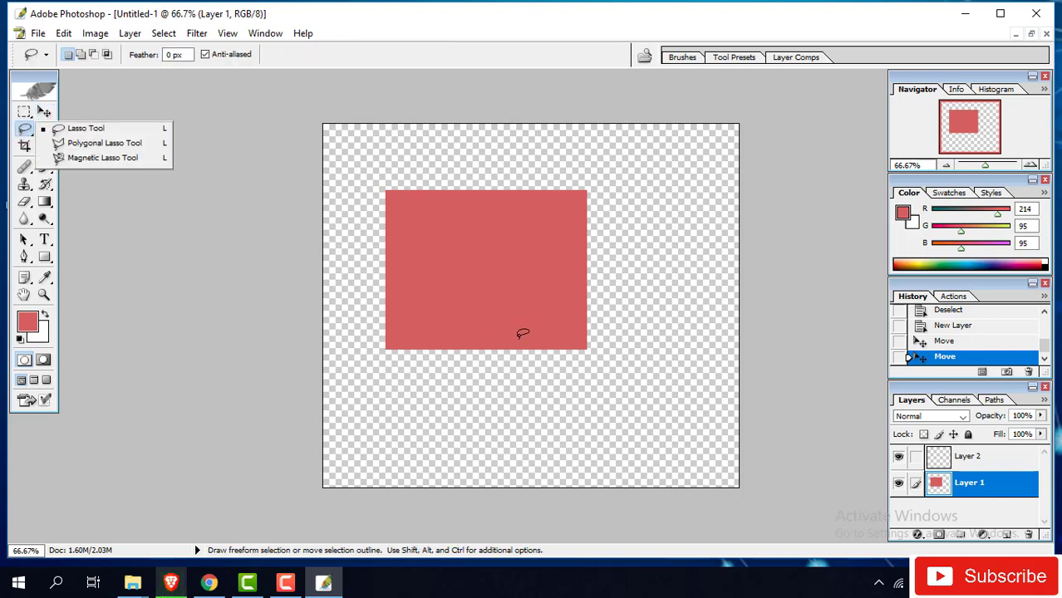
mouse_move(487, 290)
mouse_down()
mouse_move(478, 243)
mouse_move(583, 263)
mouse_move(453, 260)
mouse_move(478, 248)
mouse_up()
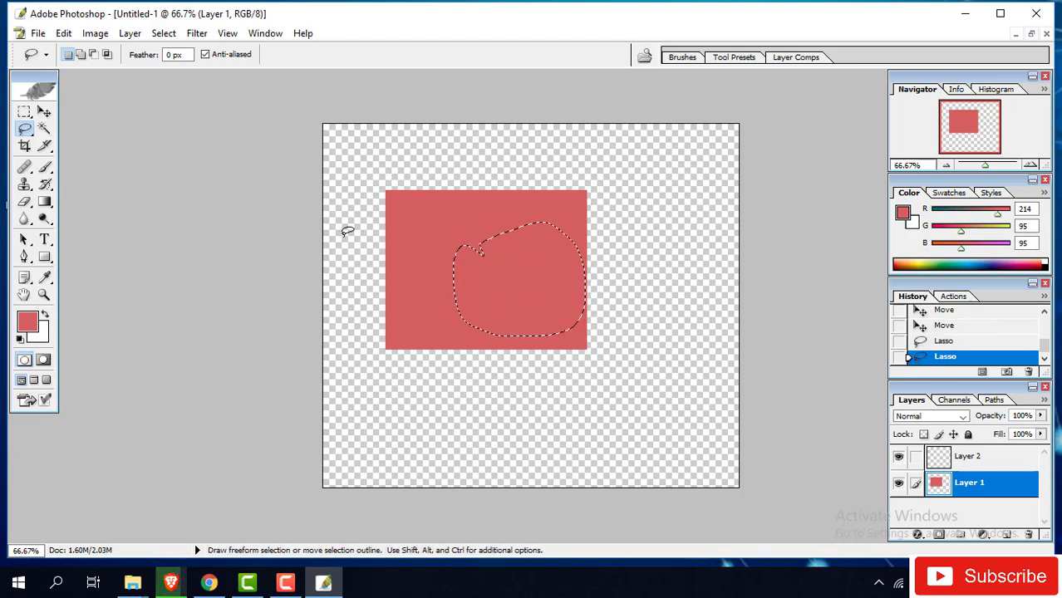
mouse_move(422, 224)
mouse_down()
mouse_move(487, 184)
mouse_move(443, 272)
mouse_move(454, 220)
mouse_move(526, 306)
mouse_move(534, 336)
mouse_move(481, 222)
mouse_up()
key(v)
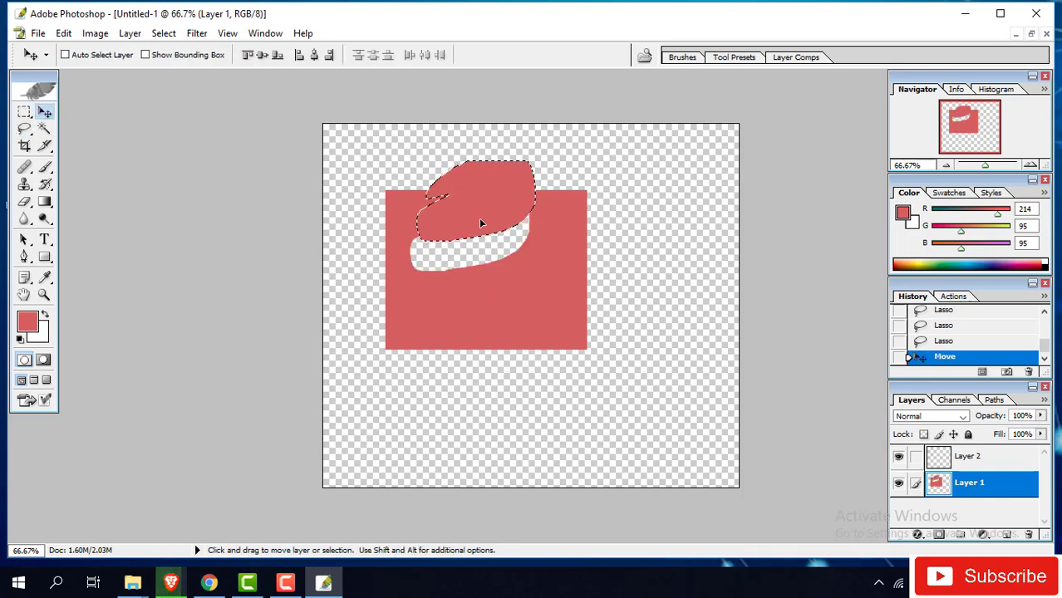
key(ctrl+z)
key(ctrl+d)
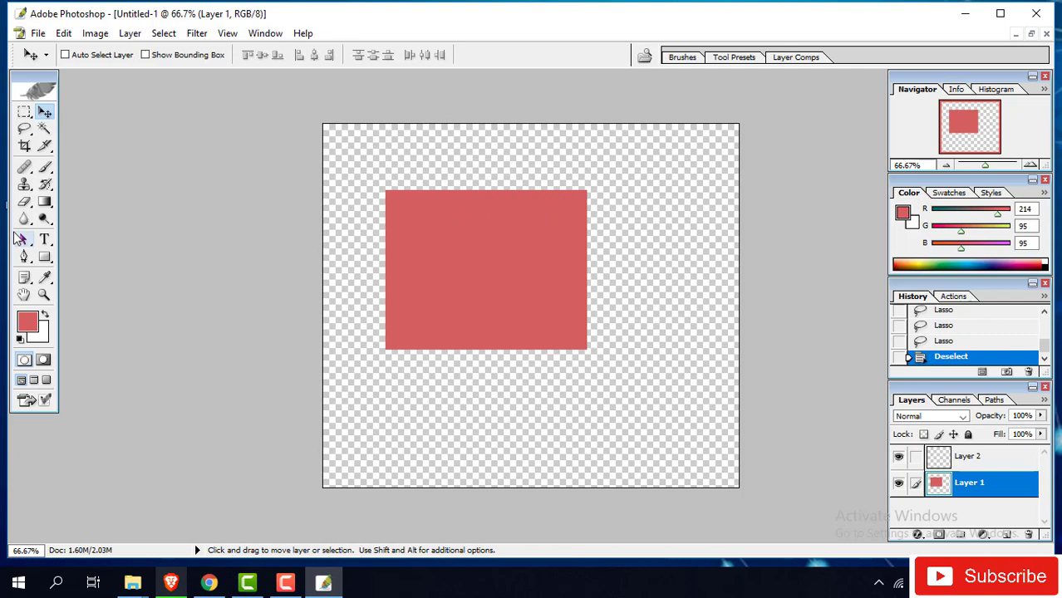
- Start a Polygonal Lasso selection and cancel it with Escape
click(25, 130)
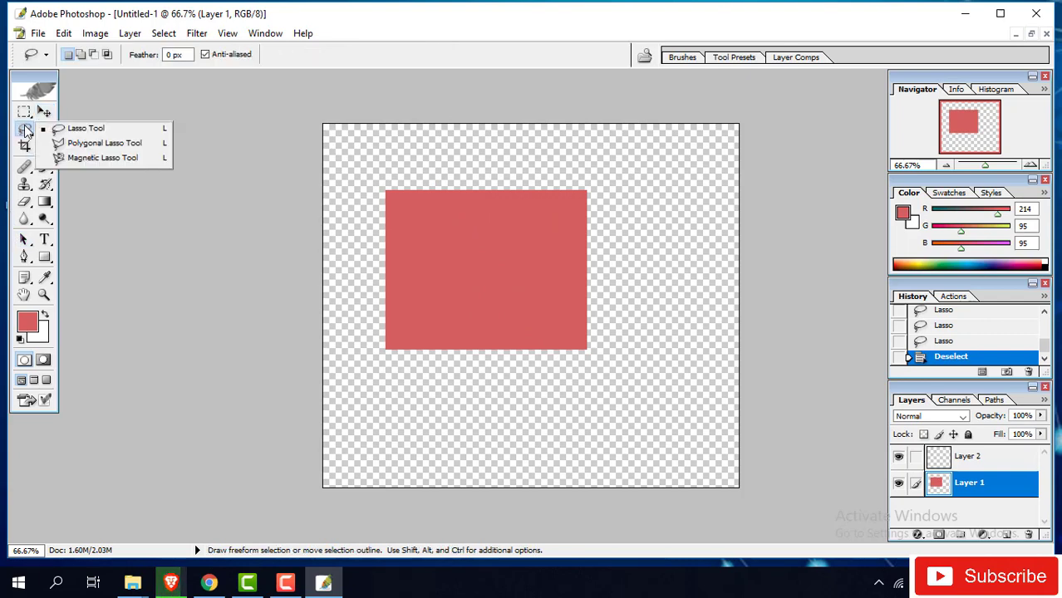
click(118, 145)
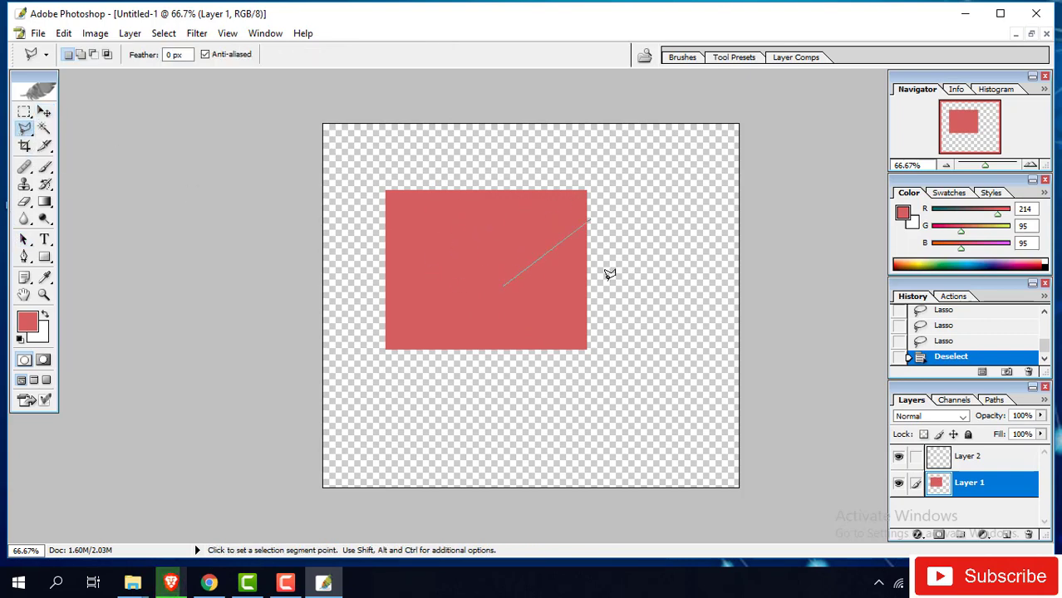
click(562, 280)
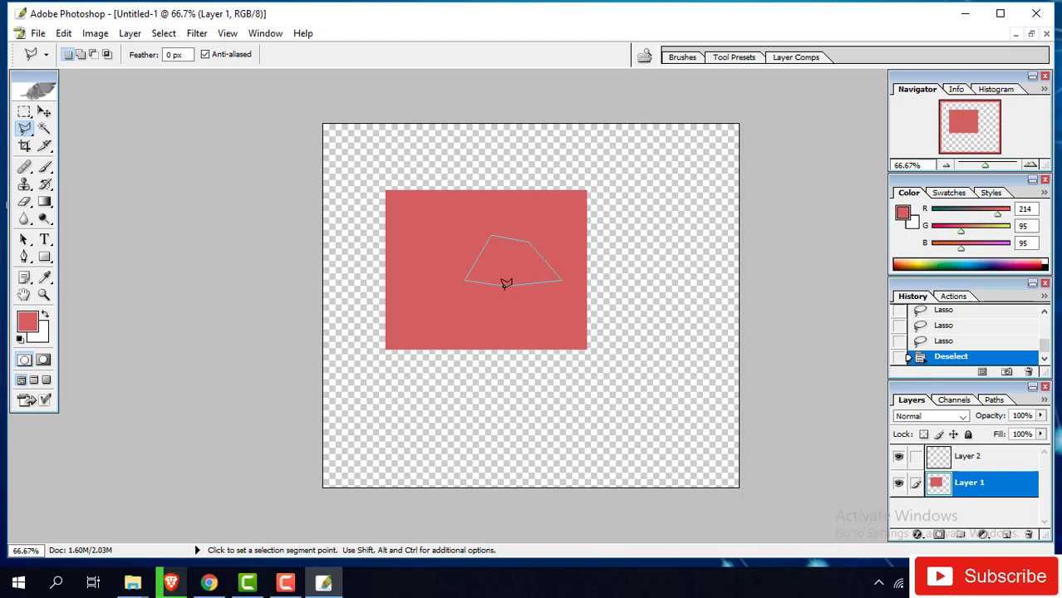
key(Escape)
- Magic Wand the red rectangle, move it slightly down and left, and deselect
click(46, 130)
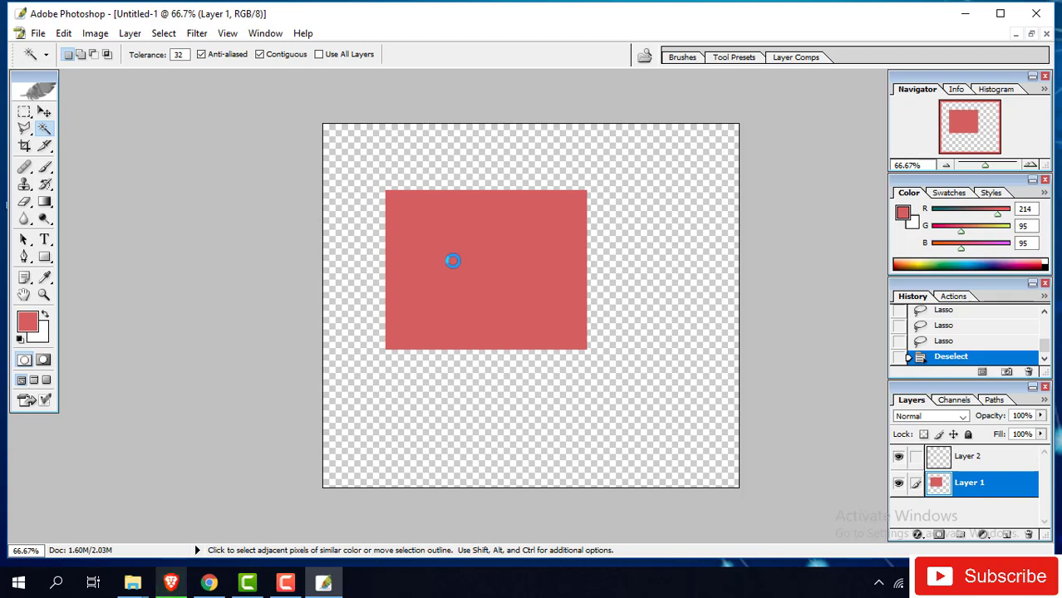
click(453, 261)
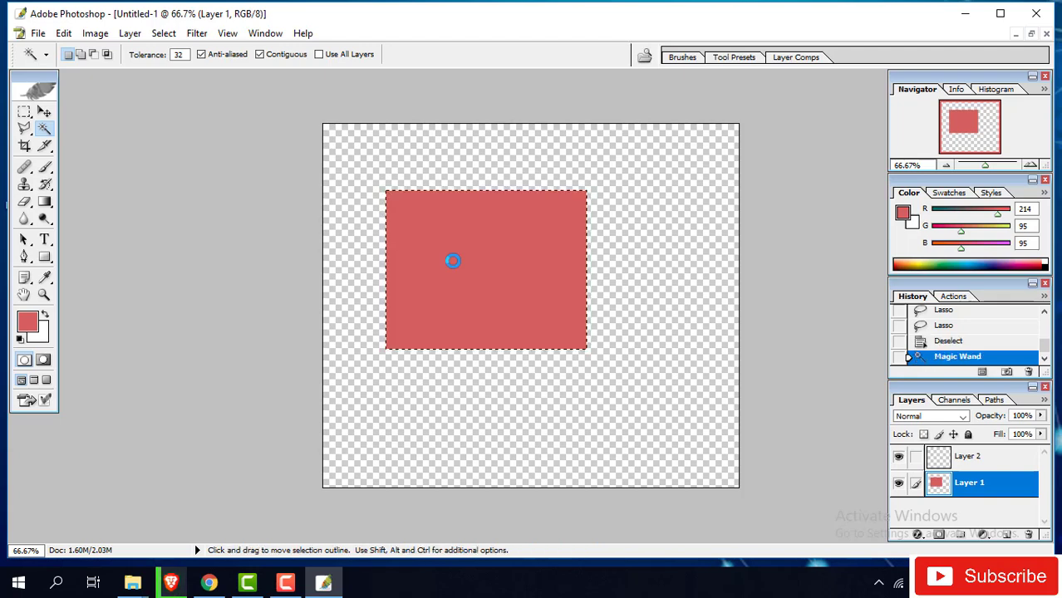
click(45, 112)
mouse_move(499, 247)
mouse_down()
mouse_move(529, 316)
mouse_move(489, 258)
mouse_up()
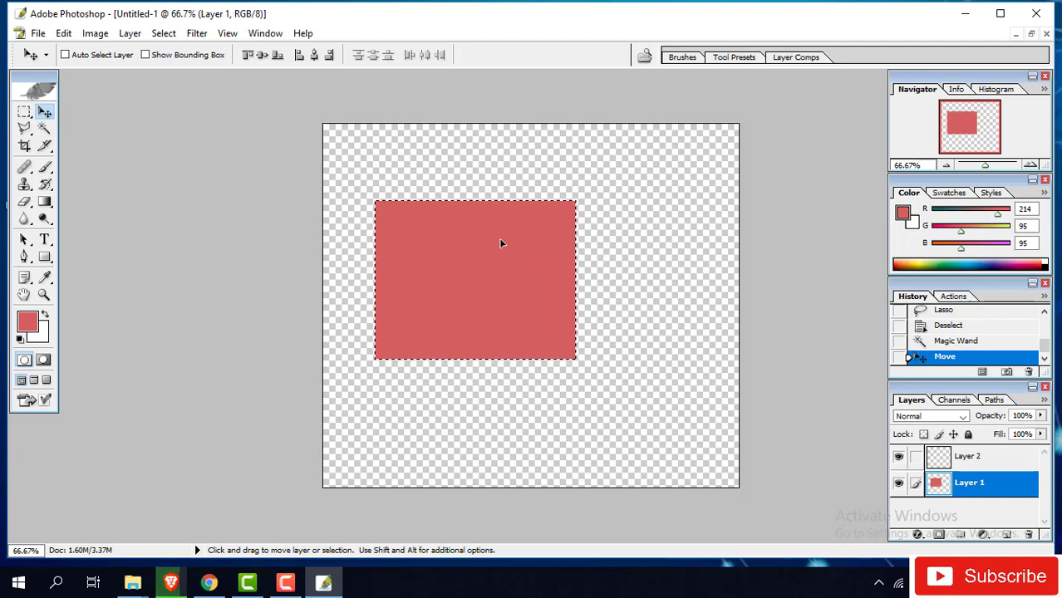
key(ctrl+d)
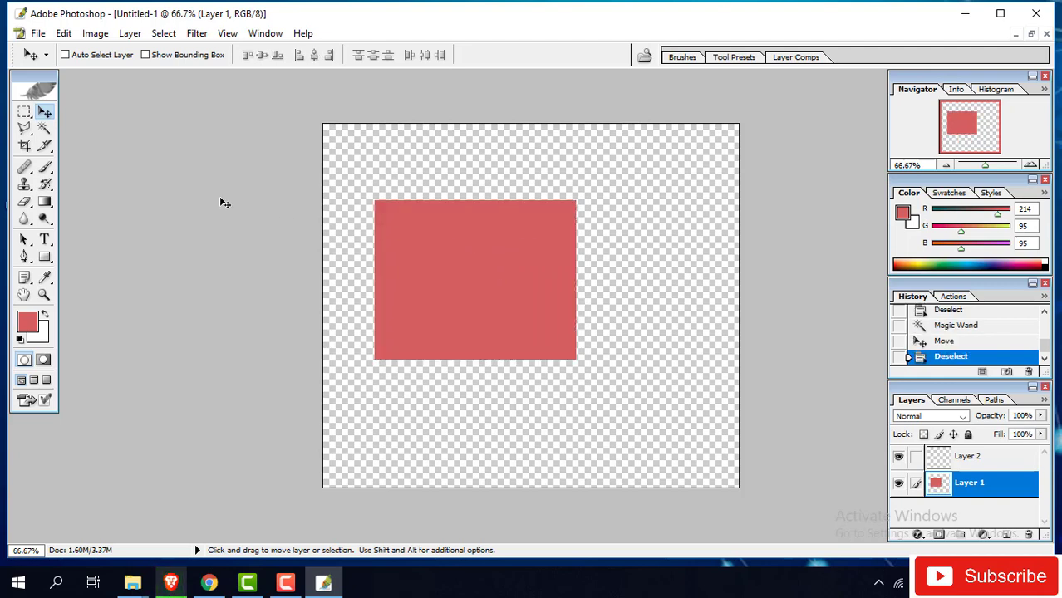
click(25, 147)
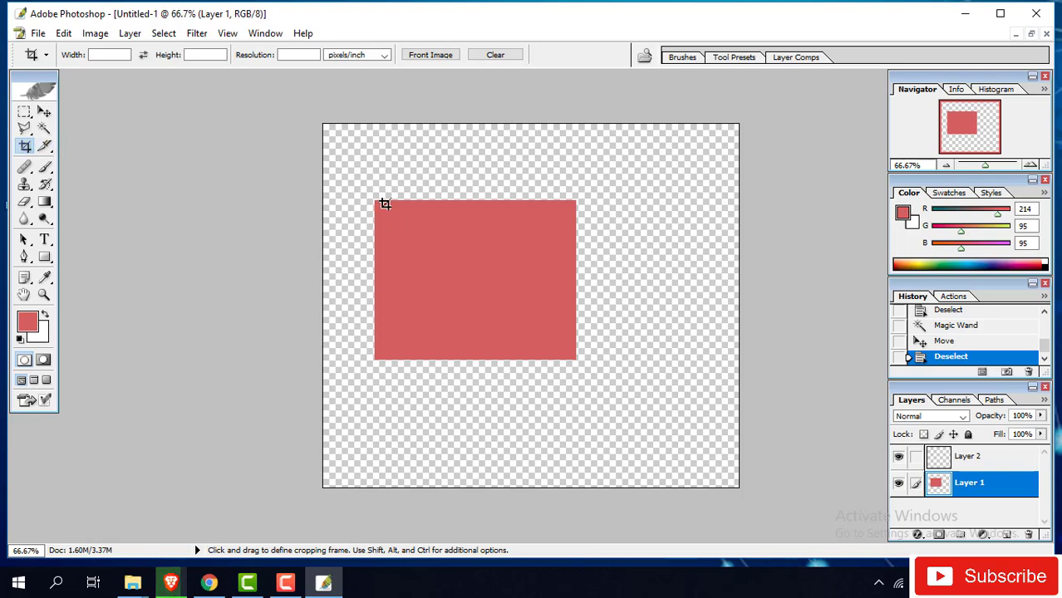
drag(497, 252, 580, 364)
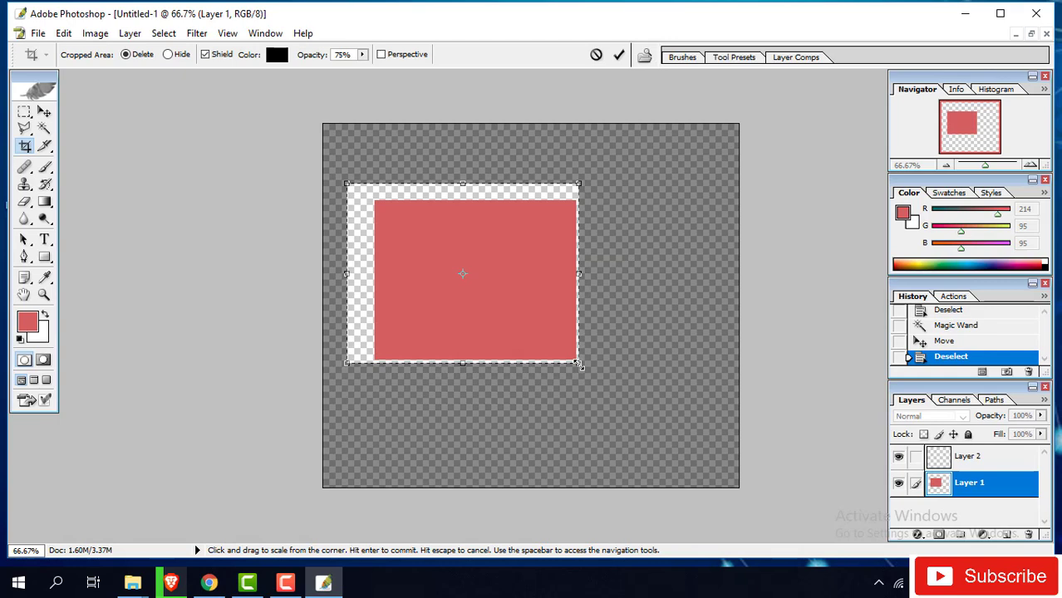
drag(343, 272, 366, 272)
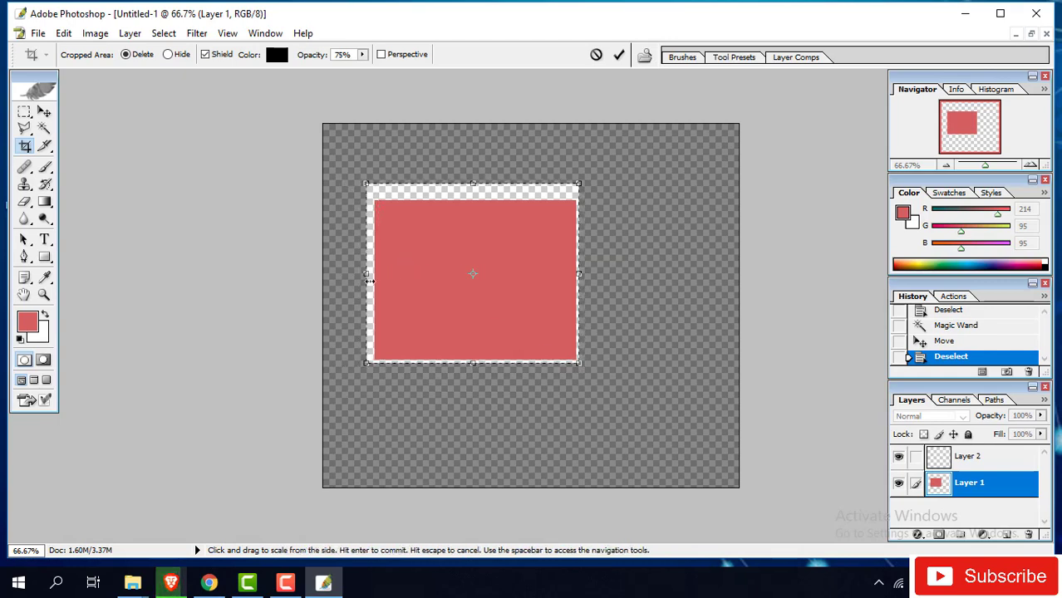
drag(480, 179, 475, 198)
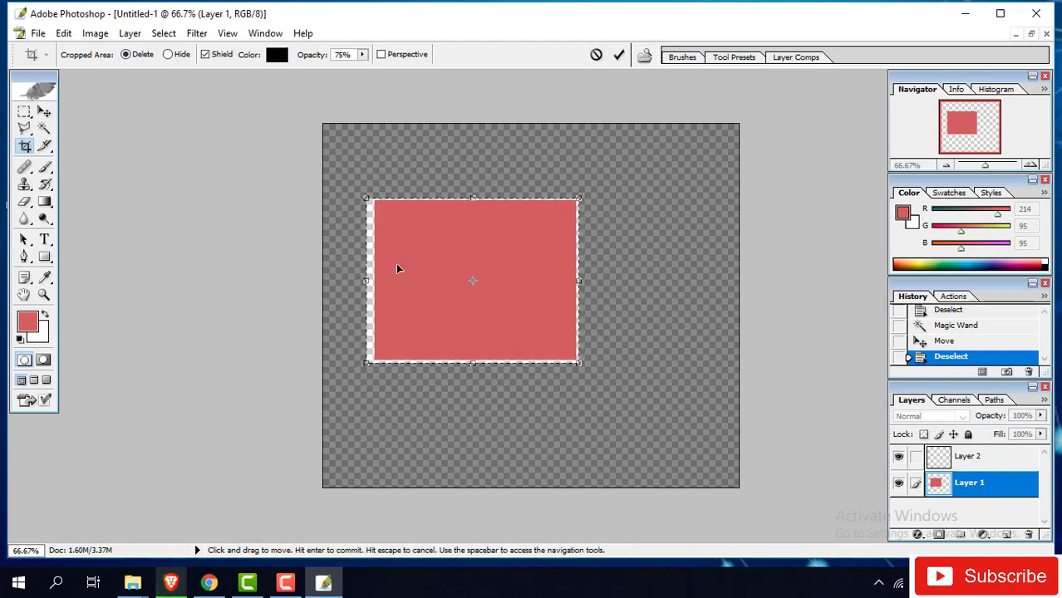
mouse_move(366, 282)
mouse_down()
mouse_move(403, 278)
mouse_move(379, 276)
mouse_up()
key(Return)
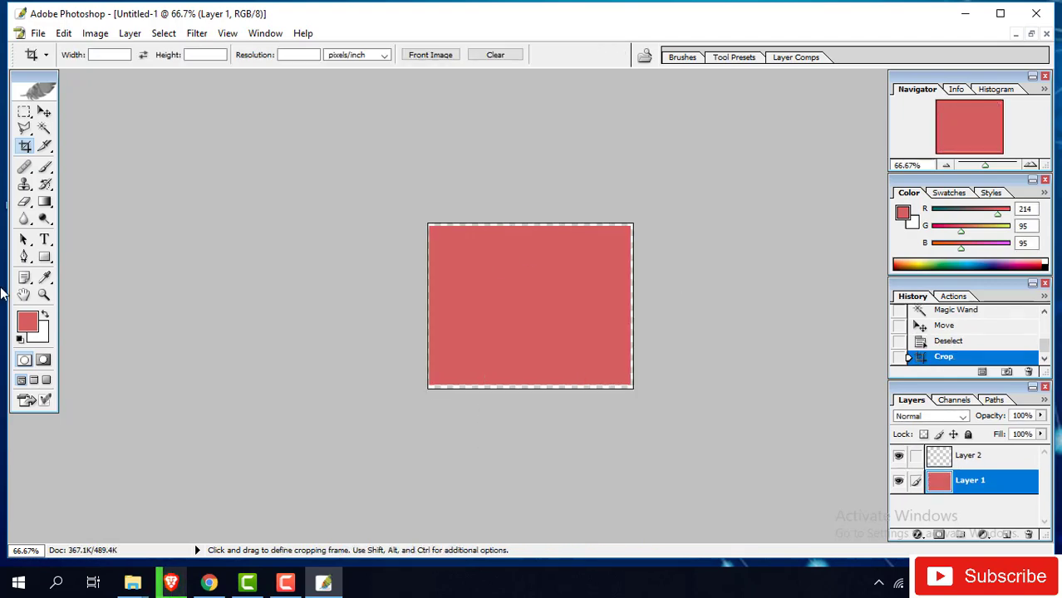
key(ctrl+z)
key(ctrl+z)
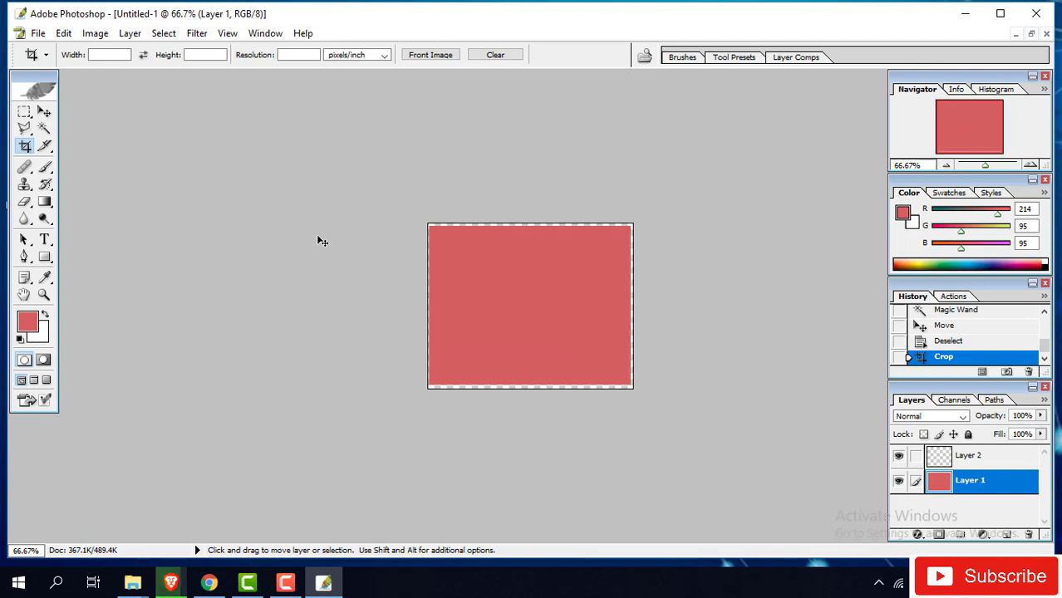
key(ctrl+z)
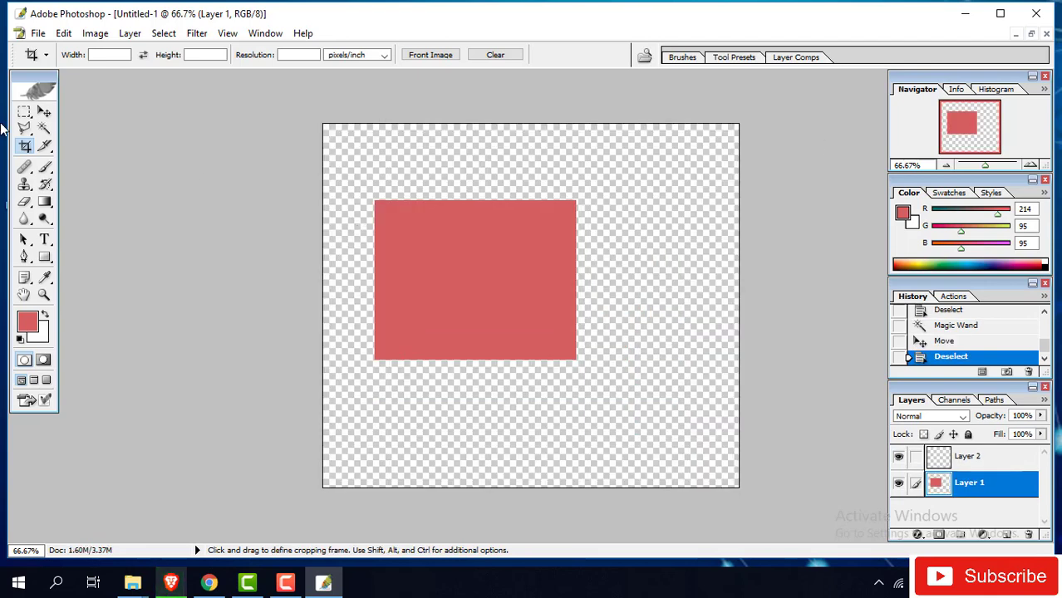
- Draw and undo a horizontal slice, pick the Healing Brush, and minimise Photoshop
click(45, 148)
click(46, 150)
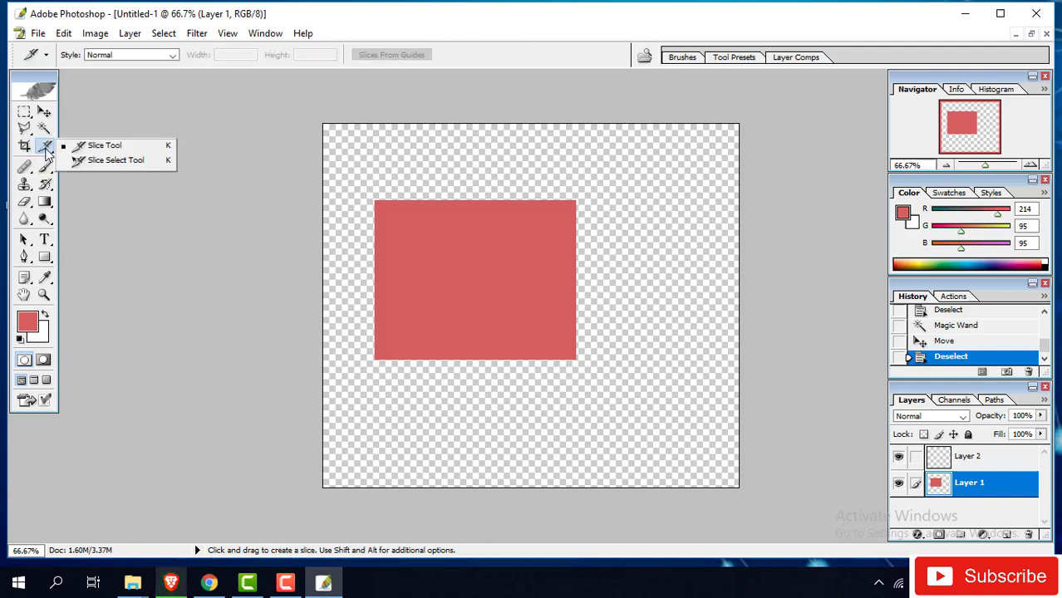
click(116, 146)
drag(347, 260, 675, 266)
key(ctrl+z)
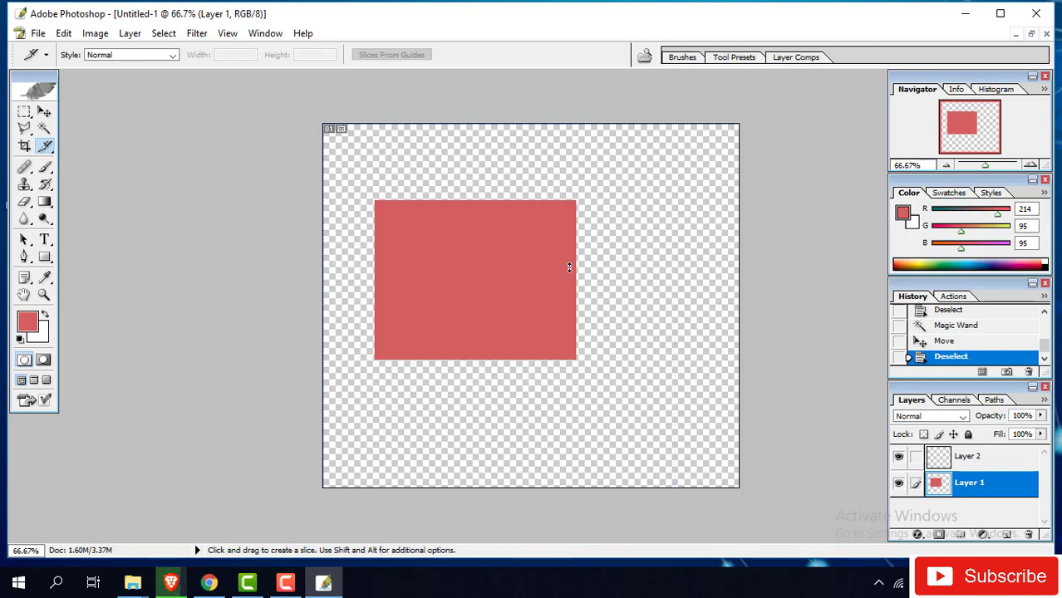
click(26, 169)
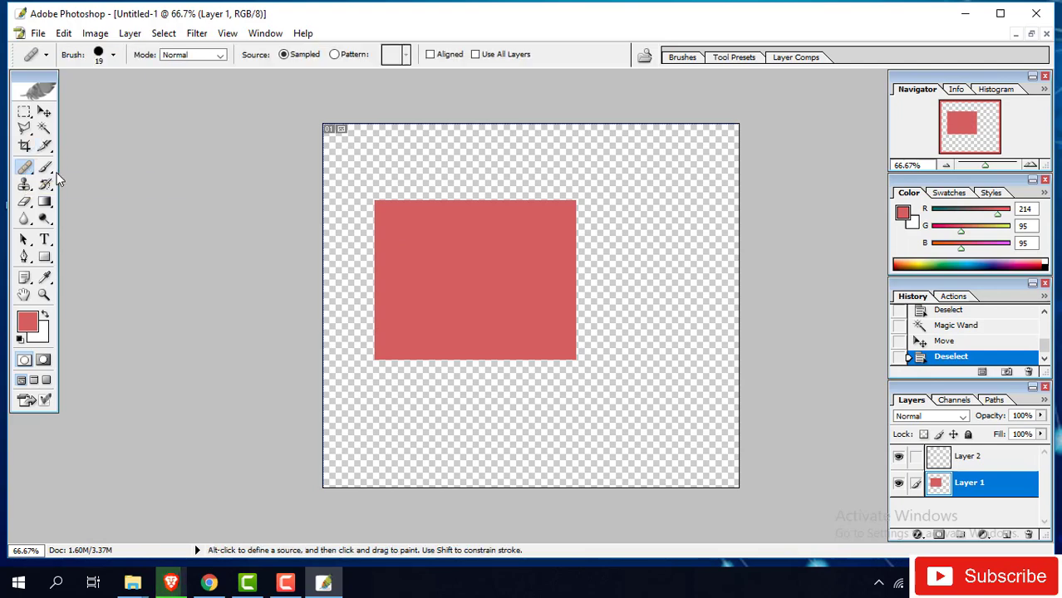
click(962, 15)
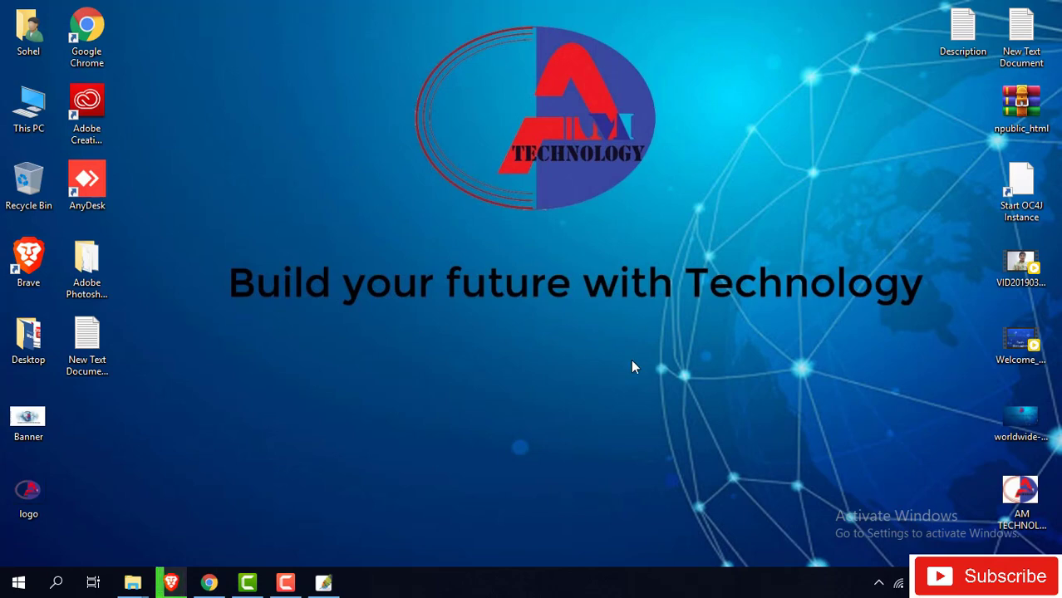
- Open AM TECHNOLOGY.jpg in Photoshop, dismissing the Healing Brush missing-source warnings
drag(1020, 491, 424, 244)
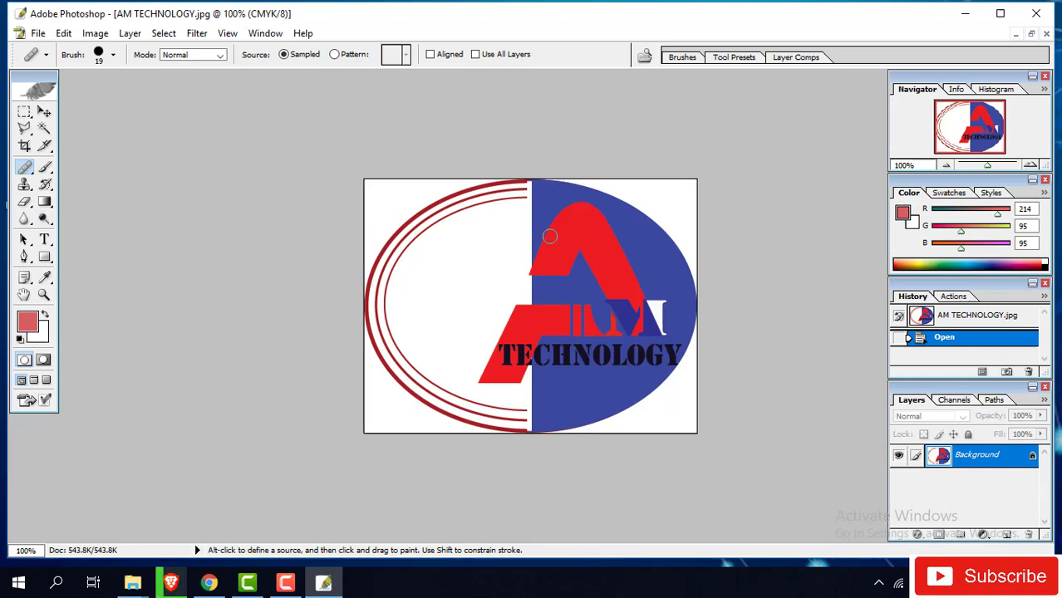
click(526, 222)
click(534, 233)
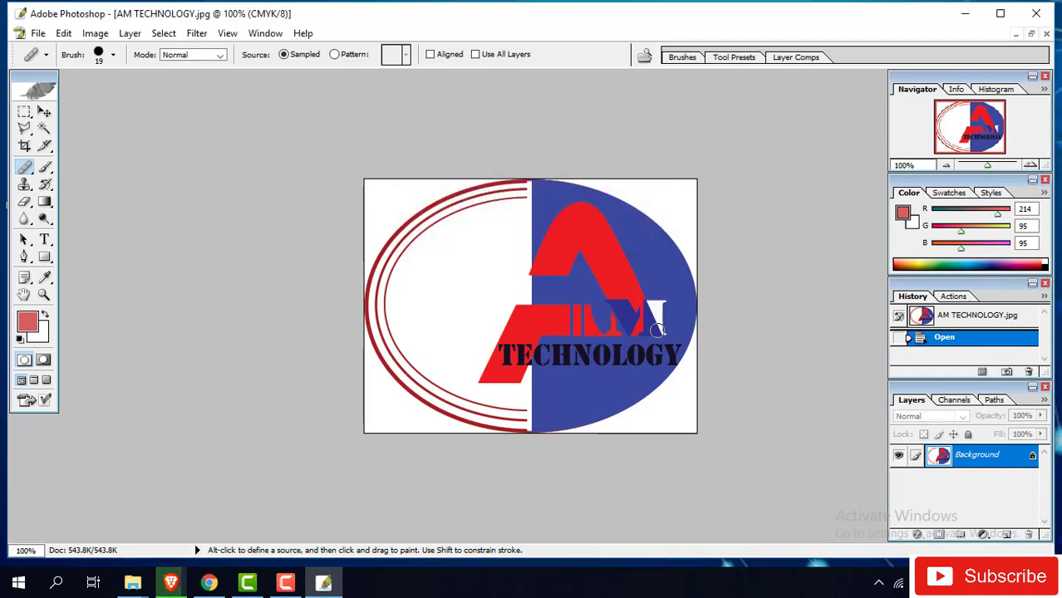
alt+click(570, 271)
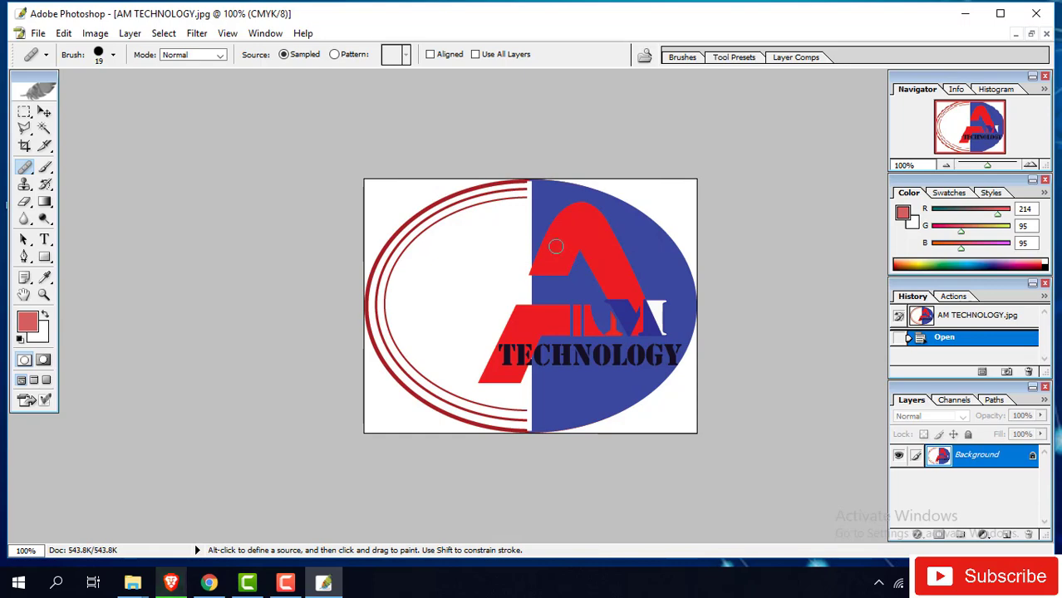
click(556, 246)
click(537, 234)
- Float the logo window beside Untitled-1 and select the entire logo image
click(1030, 34)
drag(235, 94, 641, 133)
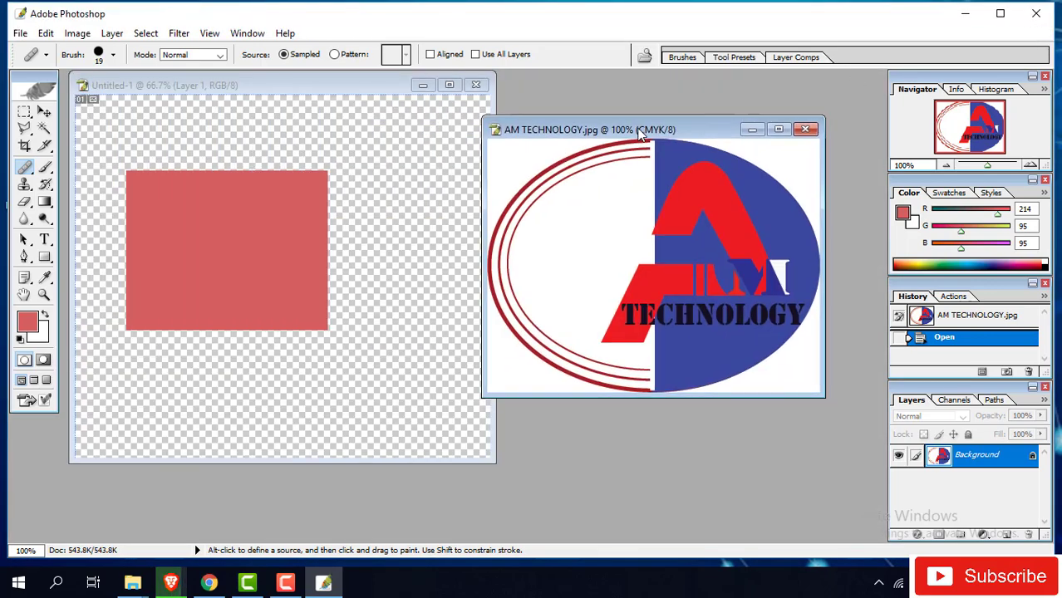
key(ctrl+a)
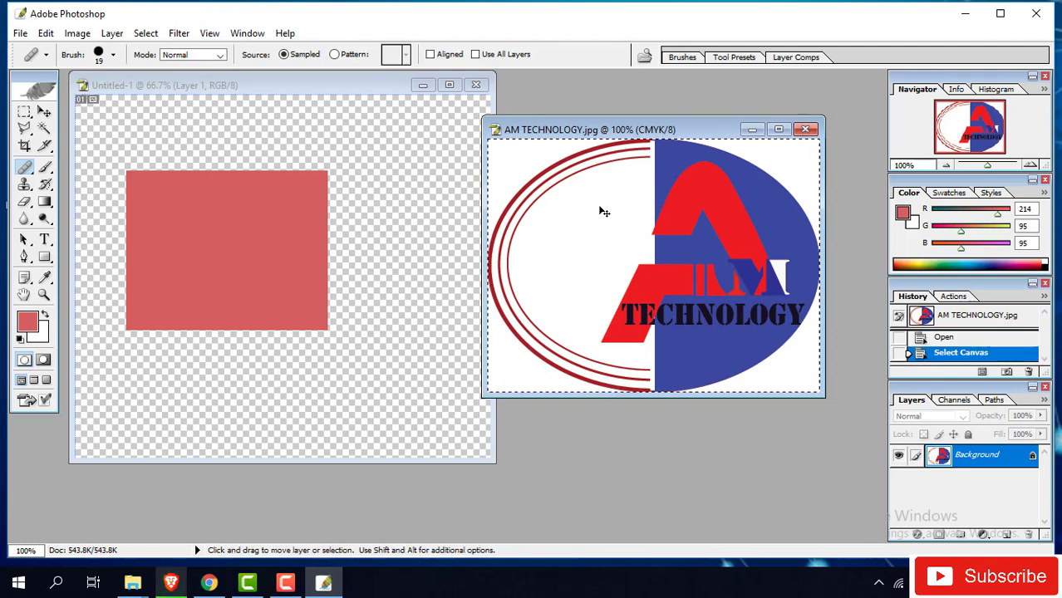
- Close the logo document and paste the logo into Untitled-1 as Layer 3
click(805, 130)
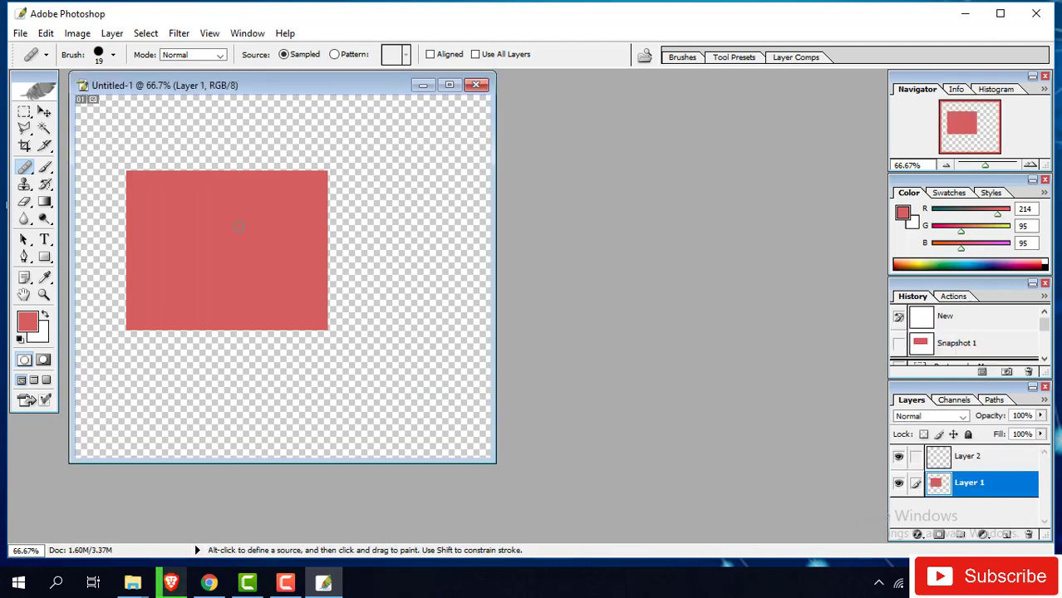
key(ctrl+v)
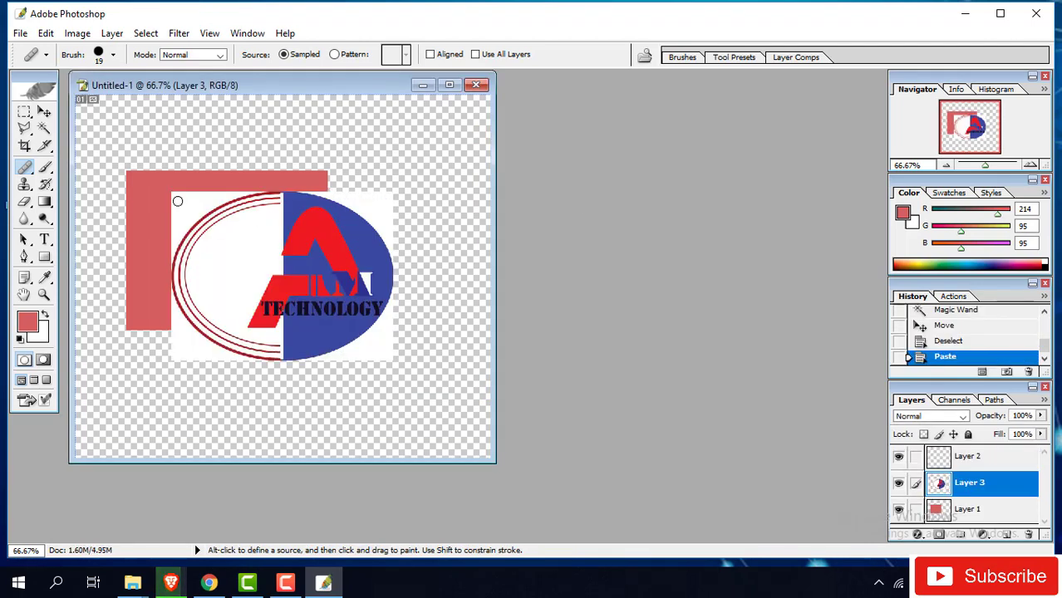
click(177, 201)
click(536, 232)
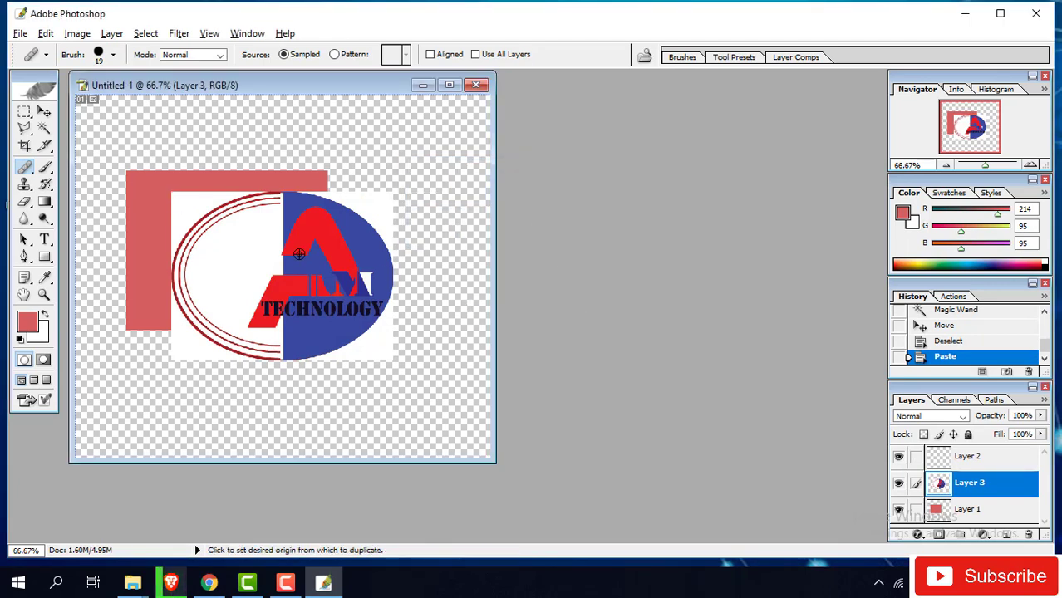
- Set a Healing Brush source on the logo, paint a test stroke, then undo it
alt+click(264, 254)
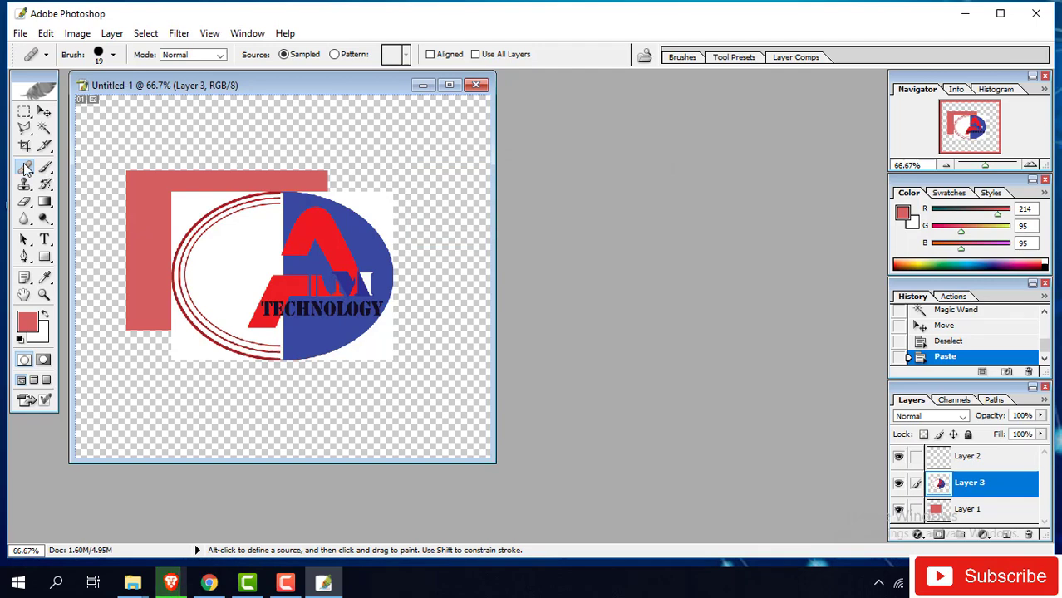
drag(25, 168, 79, 166)
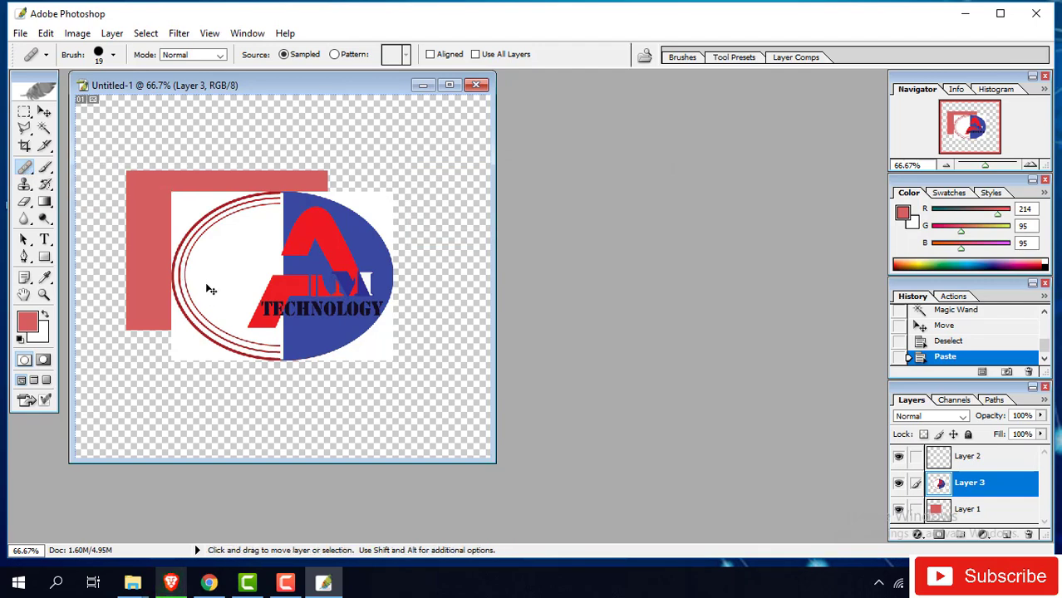
click(228, 311)
drag(226, 256, 328, 225)
key(ctrl+z)
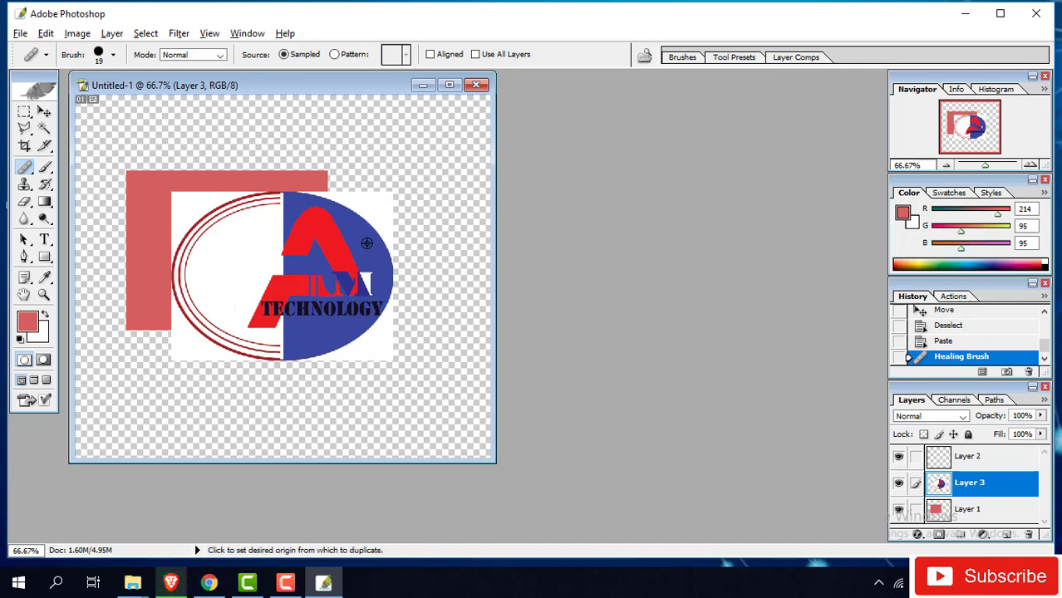
- Heal logo fragments over the logo's left side, then undo the healing strokes
alt+click(367, 243)
mouse_move(239, 250)
mouse_down()
mouse_move(215, 258)
mouse_move(225, 265)
mouse_move(223, 246)
mouse_move(250, 236)
mouse_move(221, 224)
mouse_move(224, 255)
mouse_up()
mouse_move(232, 301)
mouse_down()
mouse_move(272, 279)
mouse_move(249, 258)
mouse_move(214, 310)
mouse_move(195, 259)
mouse_move(213, 269)
mouse_move(190, 277)
mouse_move(233, 253)
mouse_move(177, 322)
mouse_move(210, 336)
mouse_move(261, 303)
mouse_move(237, 332)
mouse_up()
mouse_move(191, 249)
mouse_down()
mouse_move(145, 311)
mouse_move(241, 278)
mouse_up()
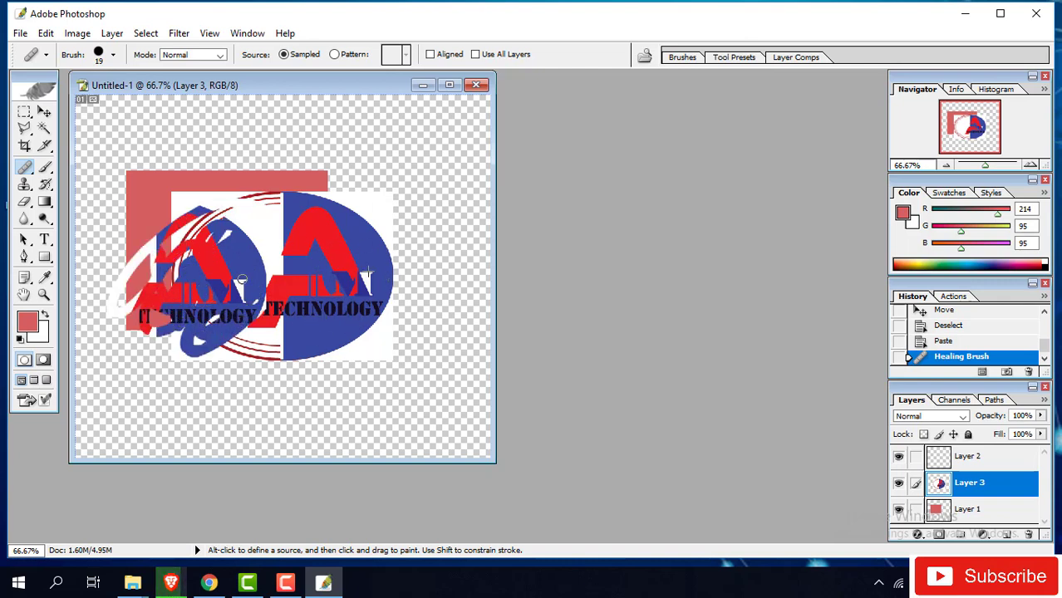
drag(257, 213, 263, 222)
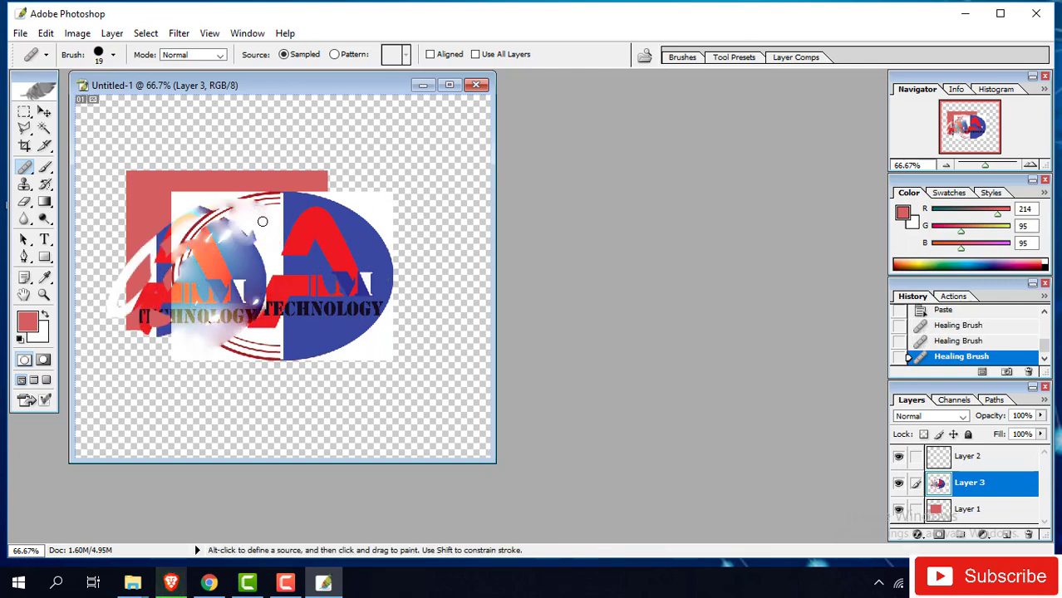
key(ctrl+alt+z)
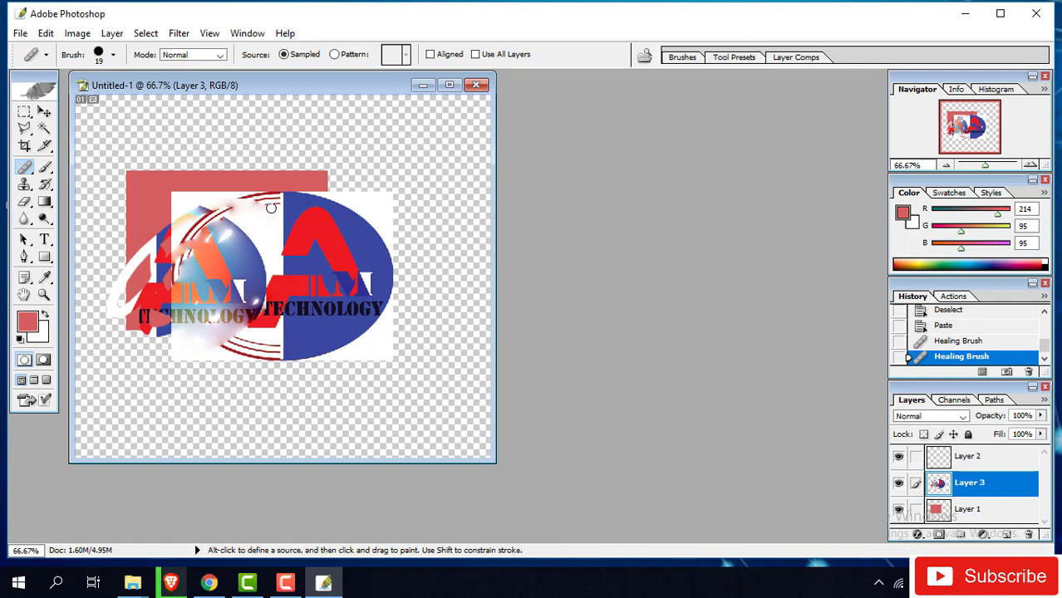
key(ctrl+alt+z)
key(ctrl+alt+z)
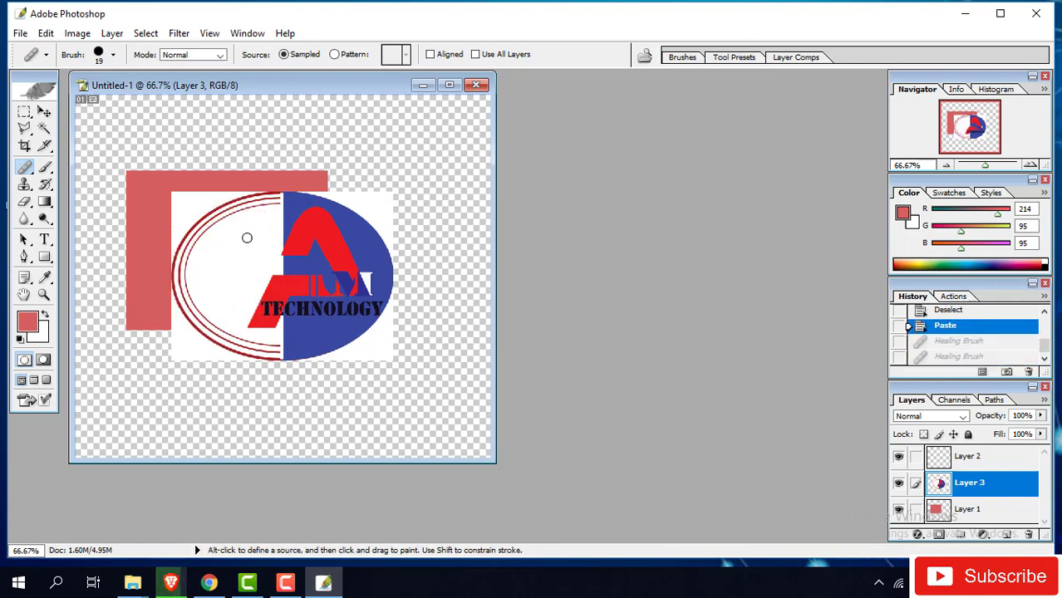
- Try the Patch Tool on an area of the logo, then undo it and deselect
click(23, 175)
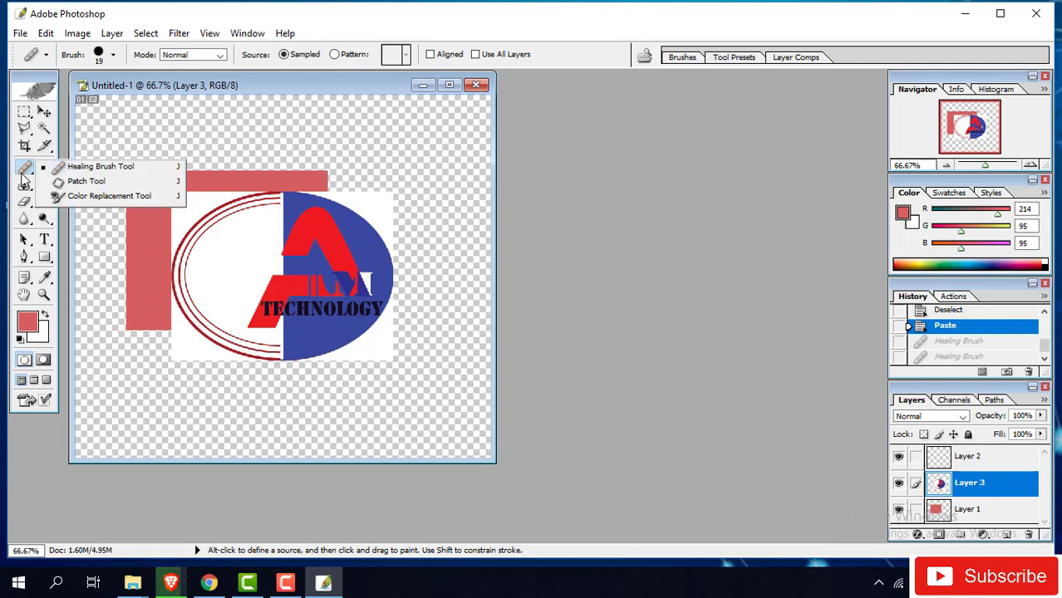
click(87, 181)
mouse_move(261, 254)
mouse_down()
mouse_move(351, 249)
mouse_move(223, 268)
mouse_move(252, 269)
mouse_move(211, 253)
mouse_move(220, 226)
mouse_move(183, 228)
mouse_up()
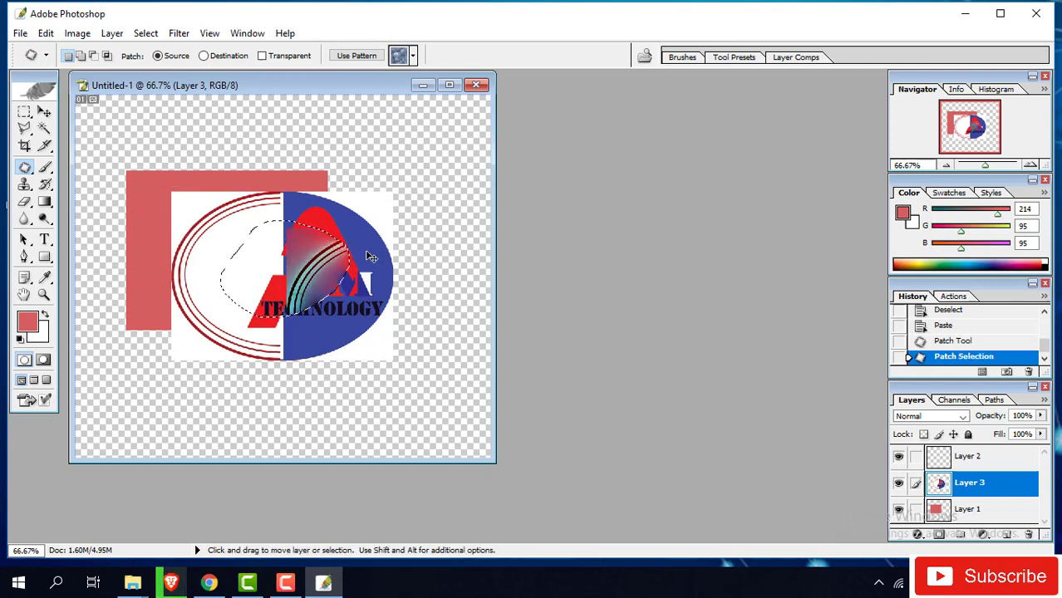
key(ctrl+z)
key(ctrl+d)
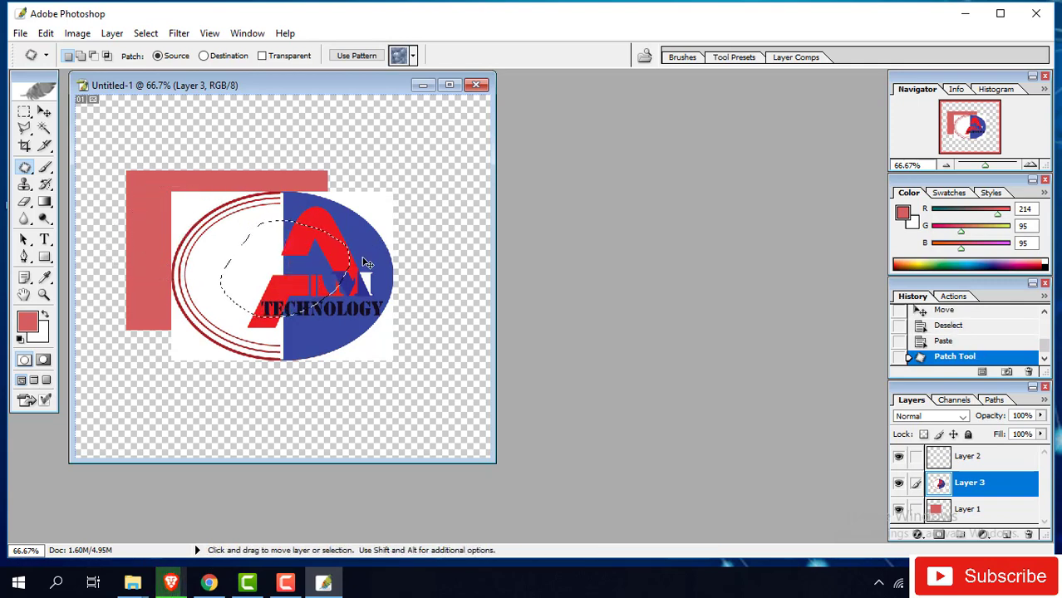
right_click(26, 171)
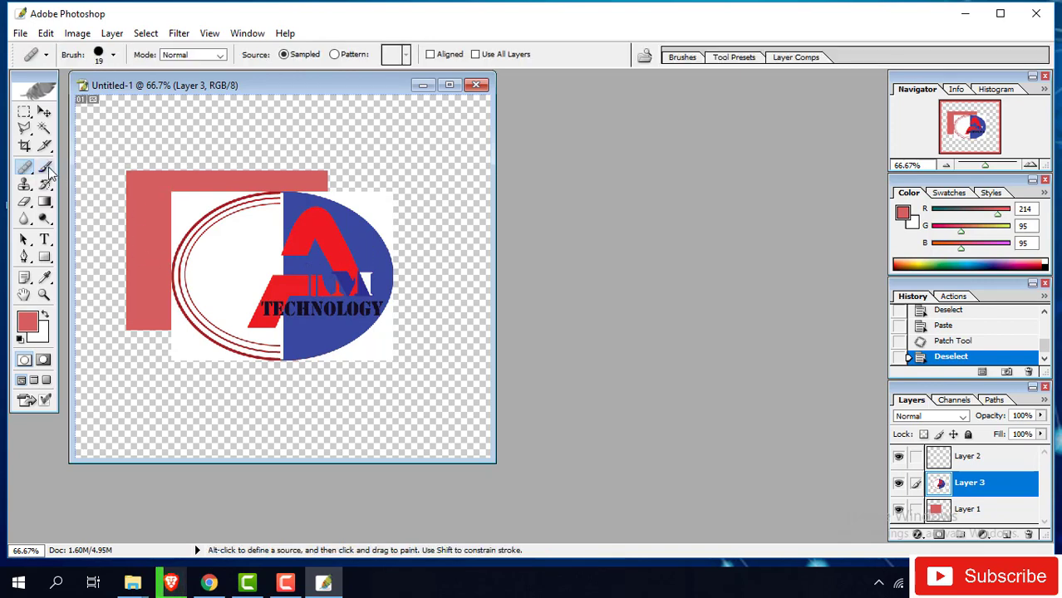
- Paint red looping scribbles across the logo's centre with the Brush Tool
click(46, 169)
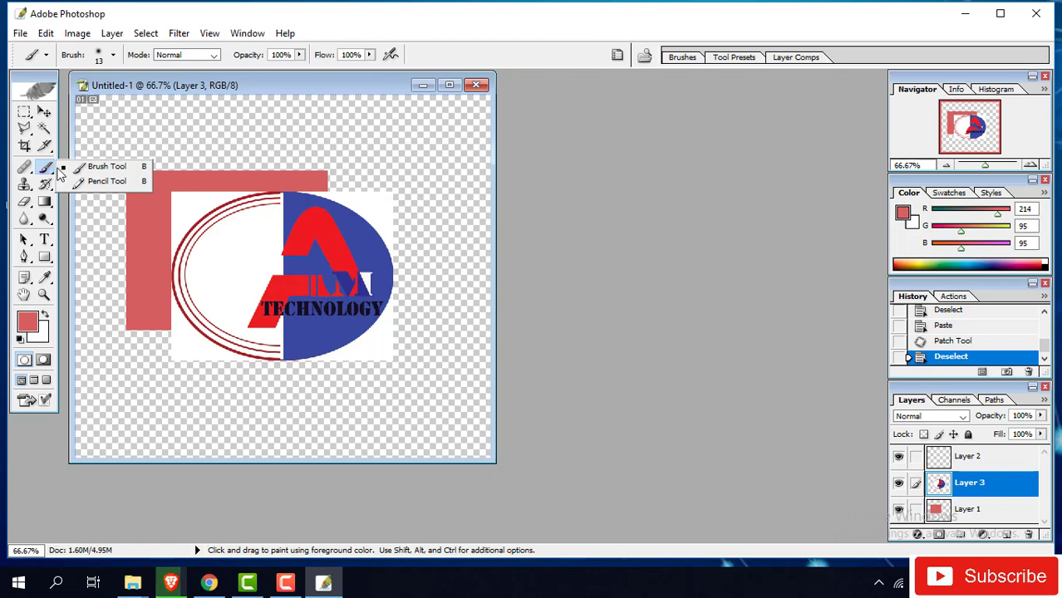
click(107, 166)
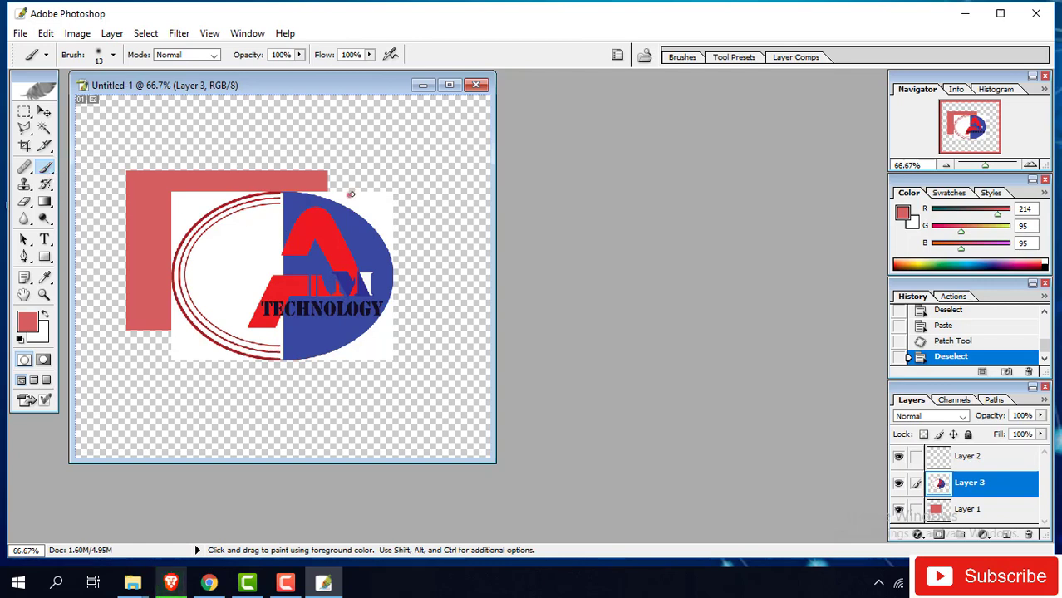
drag(382, 212, 332, 208)
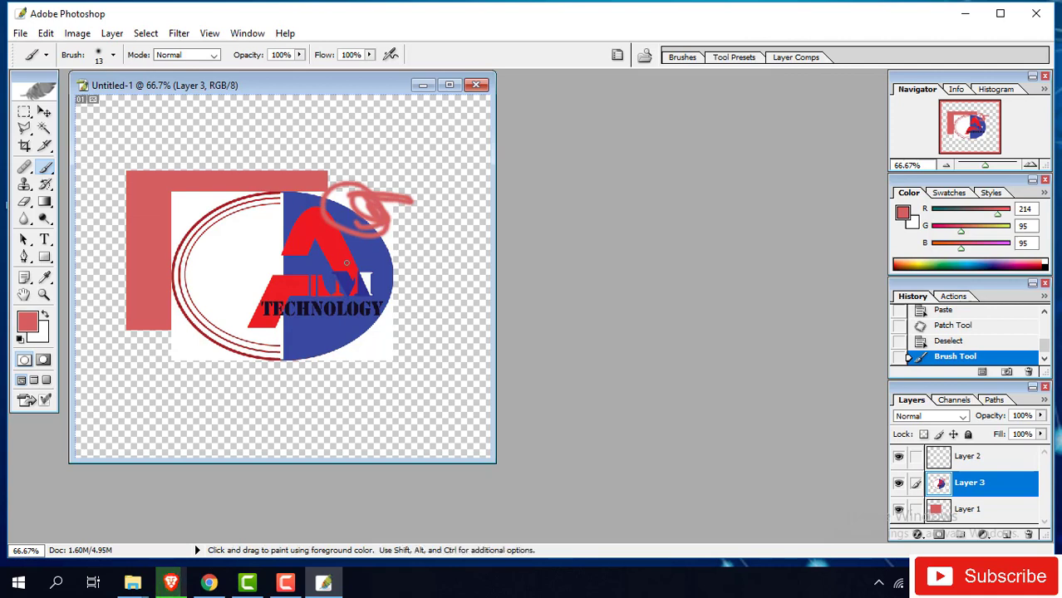
mouse_move(346, 239)
mouse_down()
mouse_move(237, 267)
mouse_move(332, 291)
mouse_move(382, 274)
mouse_move(335, 281)
mouse_up()
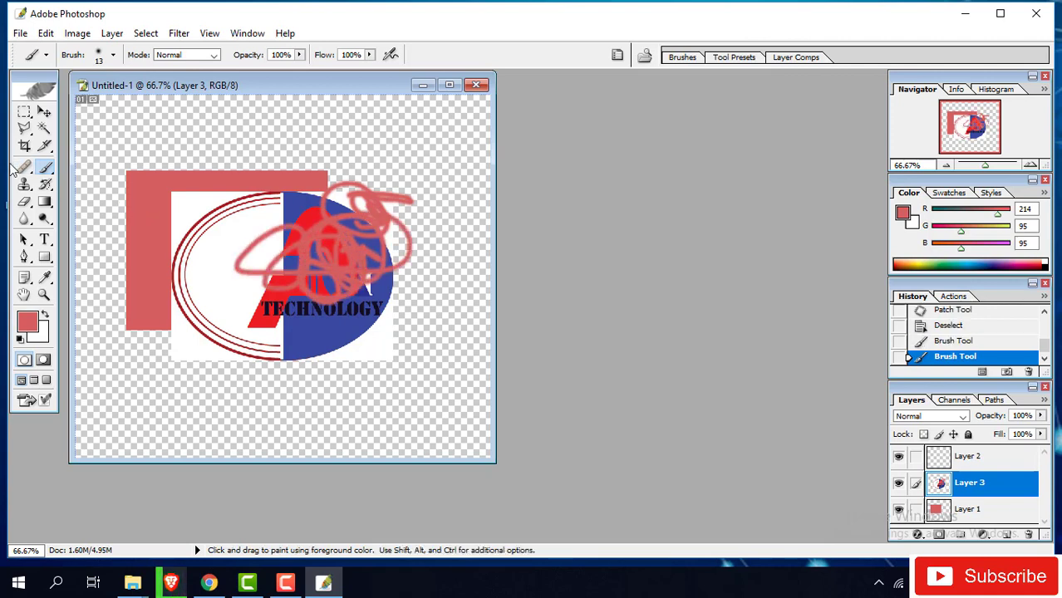
- Clone-stamp logo fragments from a sampled point across the logo's left side
click(24, 189)
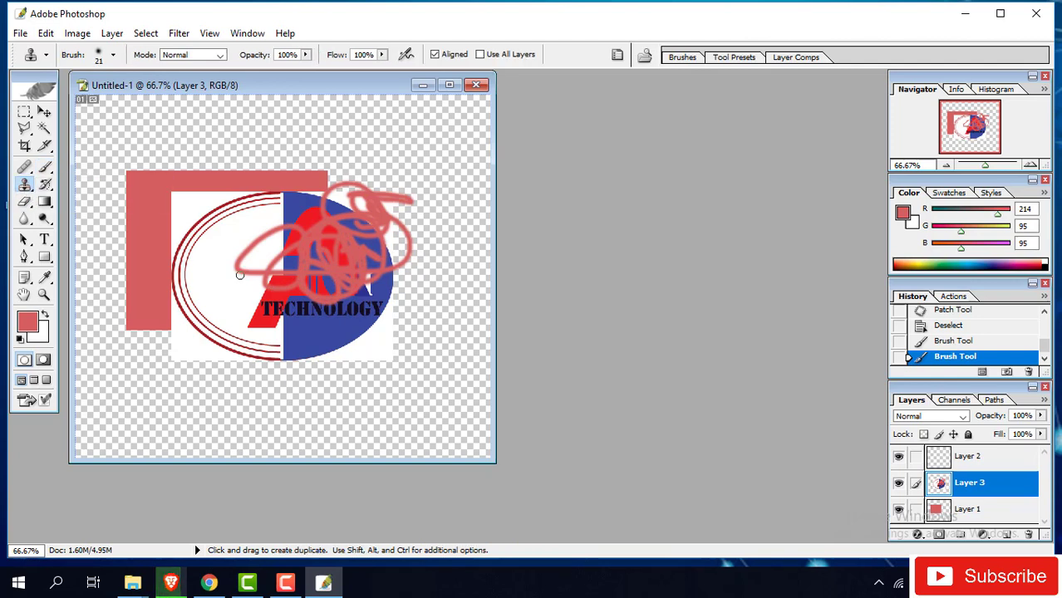
key(alt)
alt+click(145, 274)
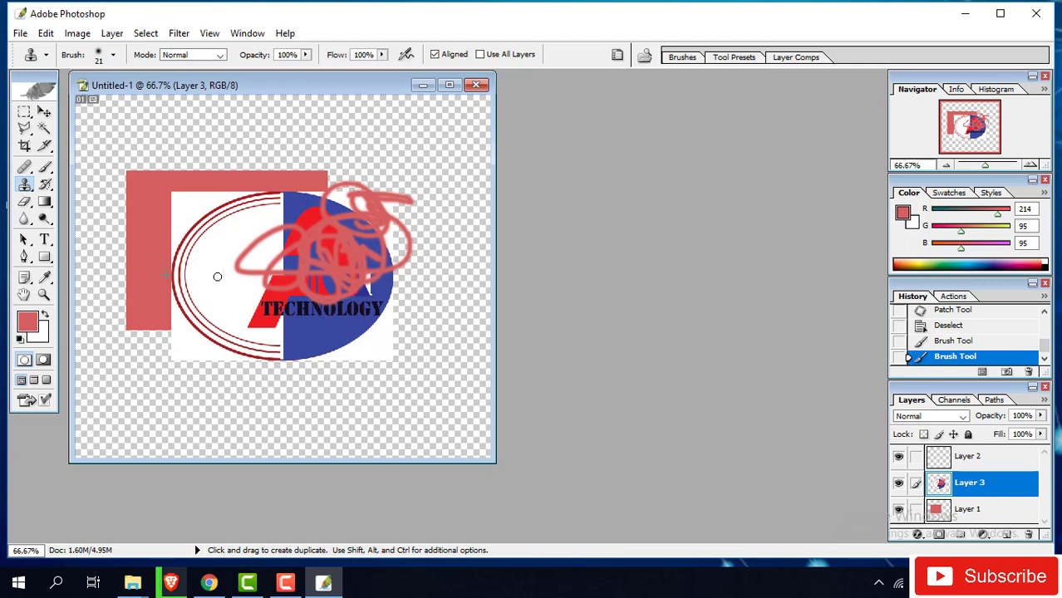
mouse_move(217, 277)
mouse_down()
mouse_move(246, 280)
mouse_move(230, 284)
mouse_move(241, 294)
mouse_move(233, 289)
mouse_move(264, 283)
mouse_move(241, 263)
mouse_move(295, 277)
mouse_move(357, 249)
mouse_up()
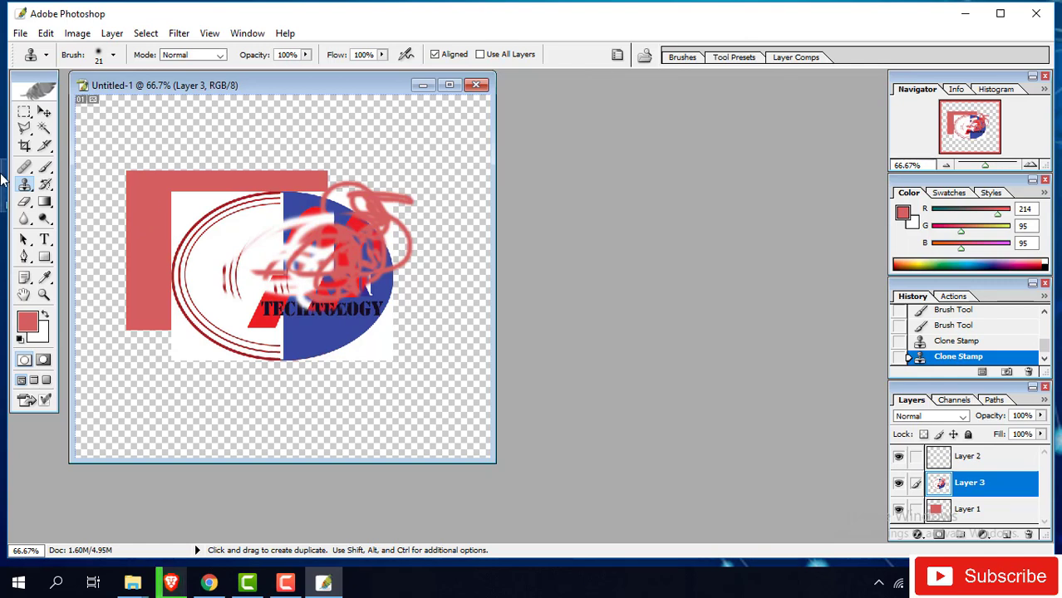
click(24, 202)
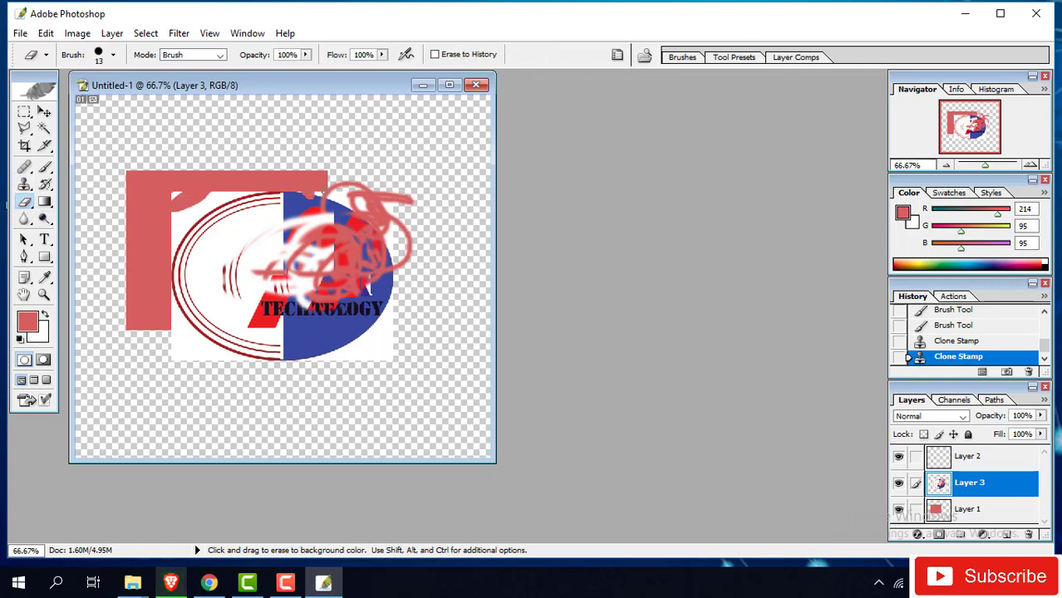
- Erase the red scribbles and the logo's blue half with a 100-pixel eraser
mouse_move(323, 193)
mouse_down()
mouse_move(397, 221)
mouse_move(366, 200)
mouse_move(362, 226)
mouse_move(387, 291)
mouse_move(391, 280)
mouse_up()
key(bracketright)
key(bracketright)
key(bracketright)
key(bracketright)
key(bracketright)
key(bracketright)
key(bracketright)
key(bracketright)
key(bracketright)
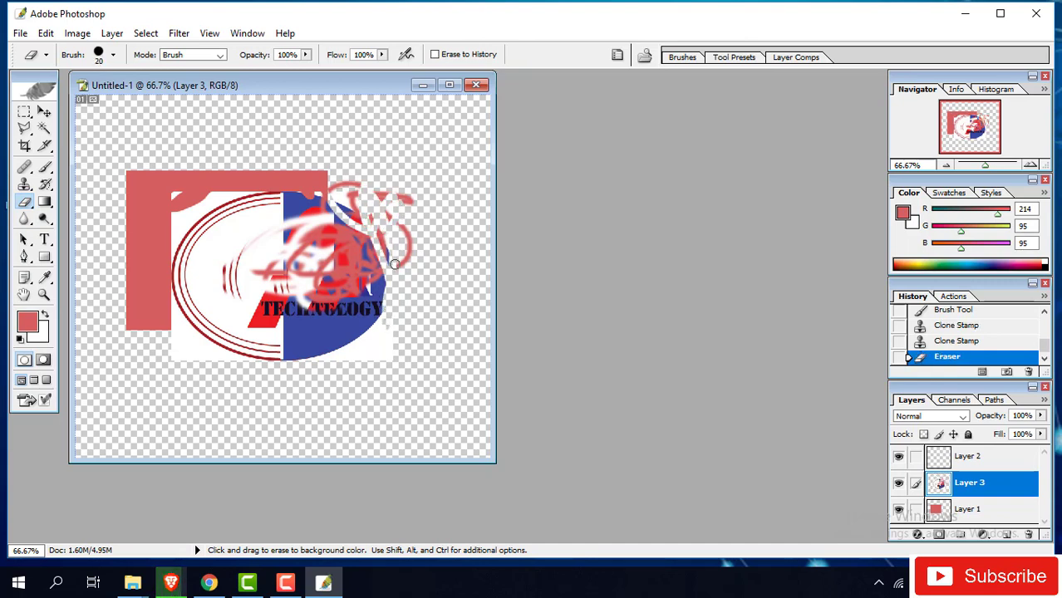
mouse_move(391, 268)
mouse_down()
mouse_move(316, 169)
mouse_move(328, 262)
mouse_move(297, 321)
mouse_move(367, 315)
mouse_move(282, 357)
mouse_move(203, 357)
mouse_move(312, 342)
mouse_move(167, 358)
mouse_move(245, 341)
mouse_up()
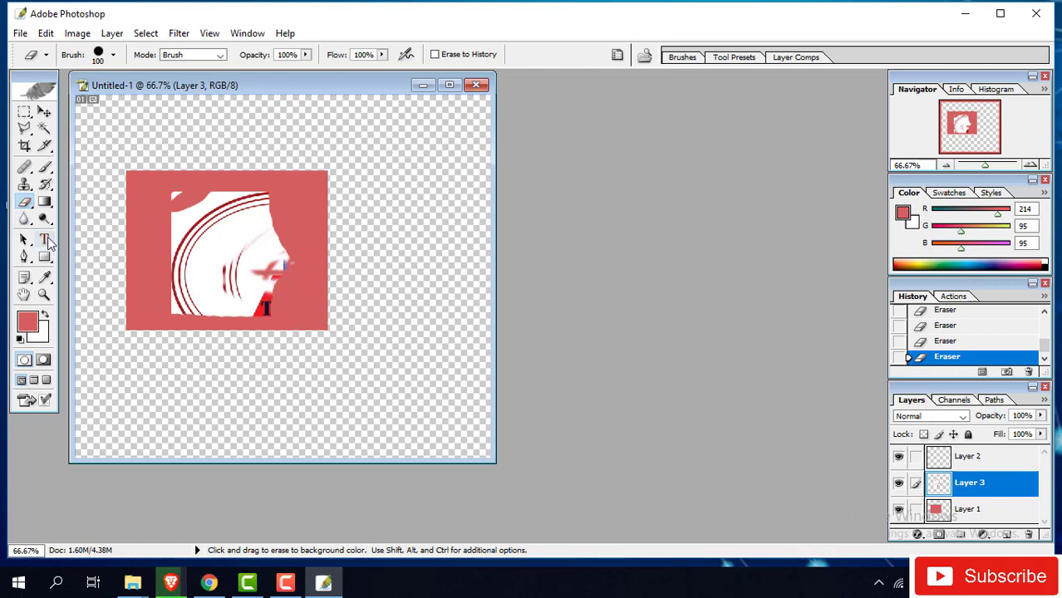
- Create an empty type layer on the logo, clearing stray characters, with 72 pt left-aligned type
click(45, 241)
click(259, 259)
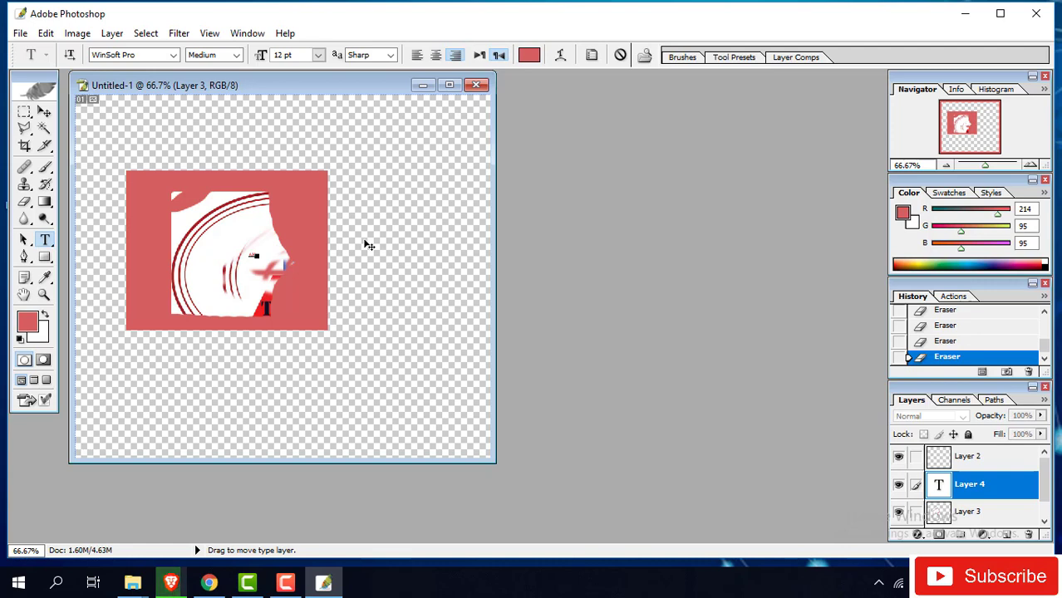
text(--)
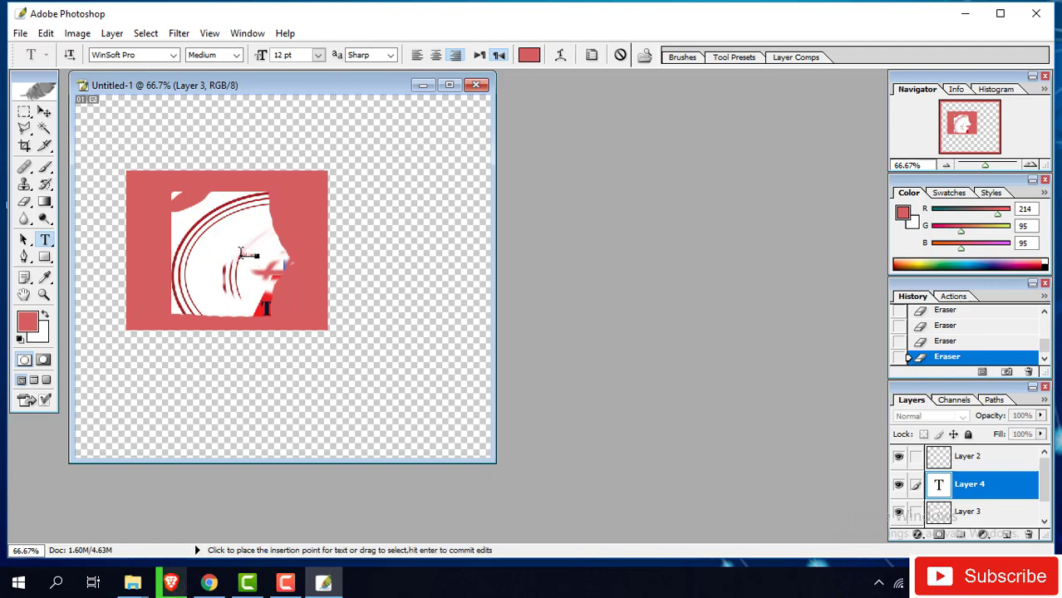
key(ctrl+a)
key(BackSpace)
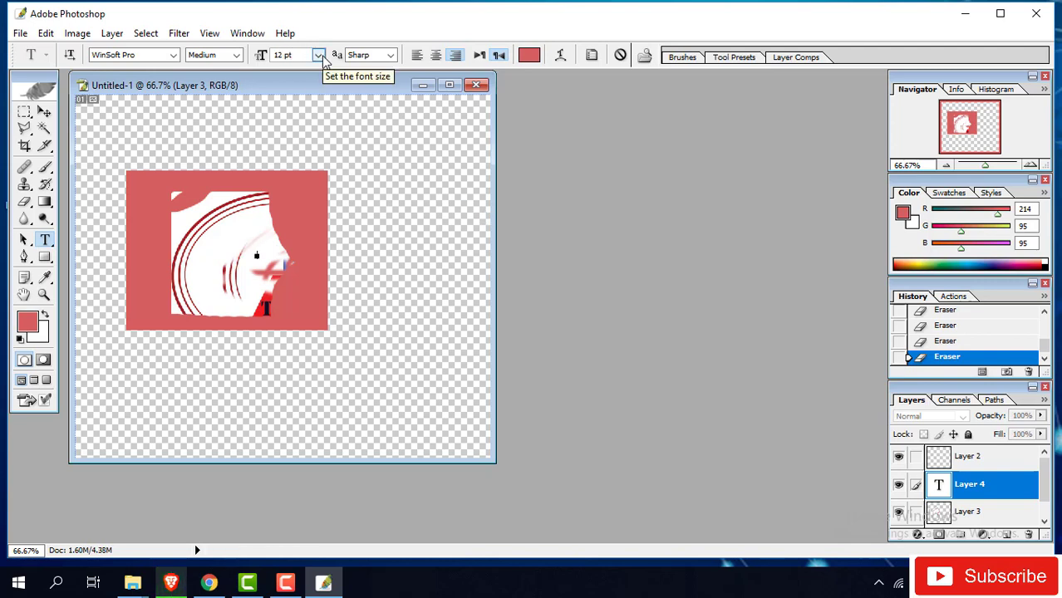
click(319, 55)
click(312, 316)
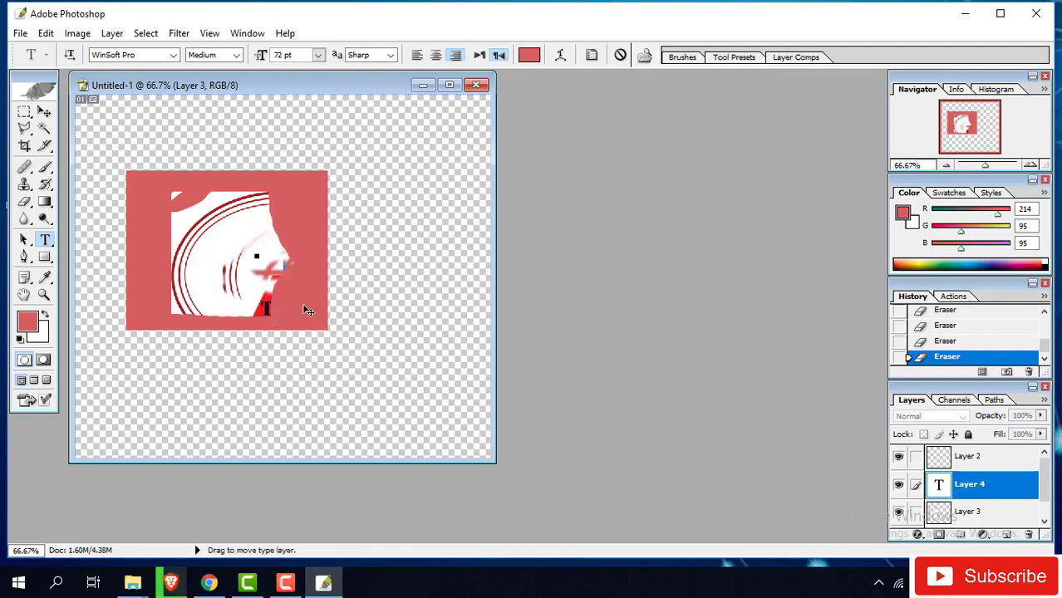
click(418, 54)
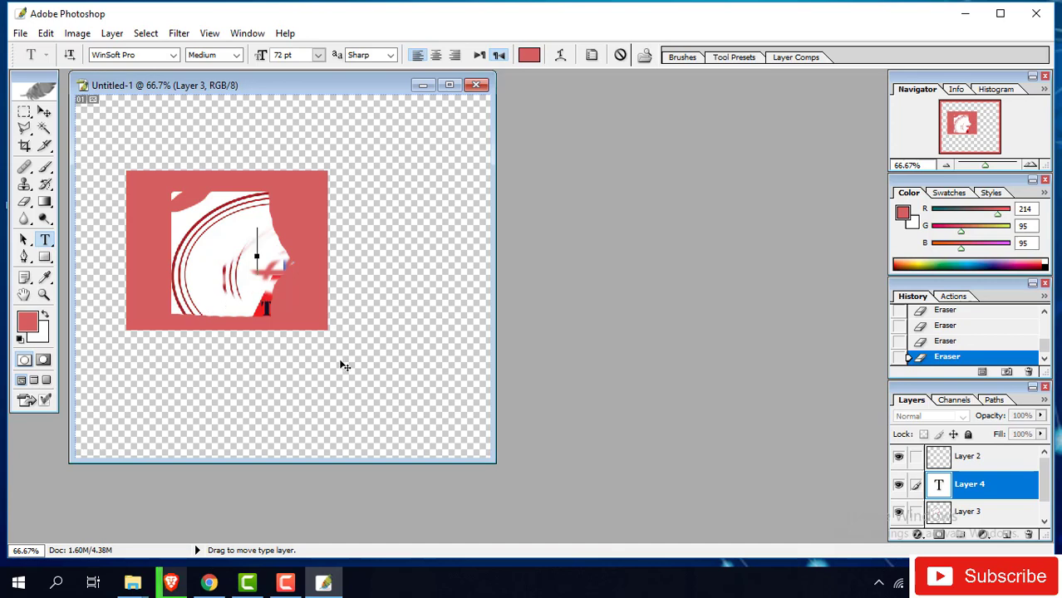
- Type 'AM technlogly' below the image, commit it, and move it just under the logo
click(44, 111)
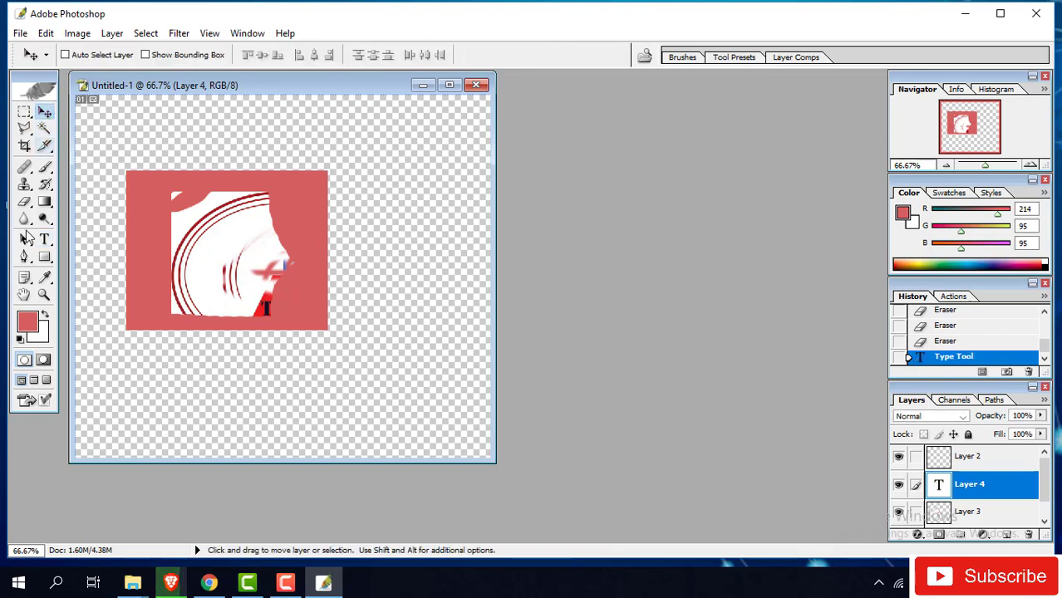
click(44, 239)
click(159, 399)
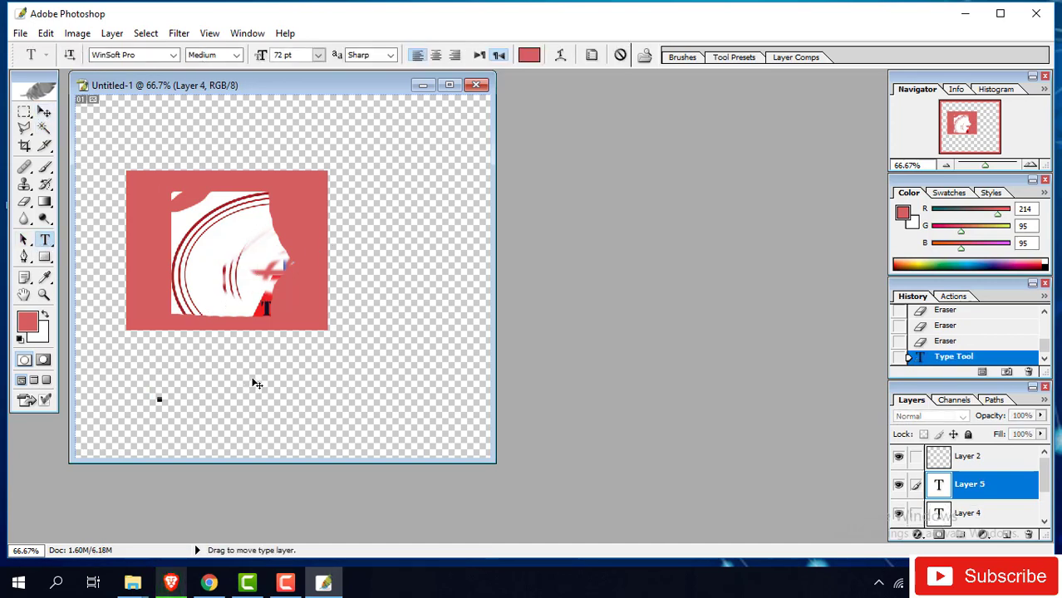
text(AN)
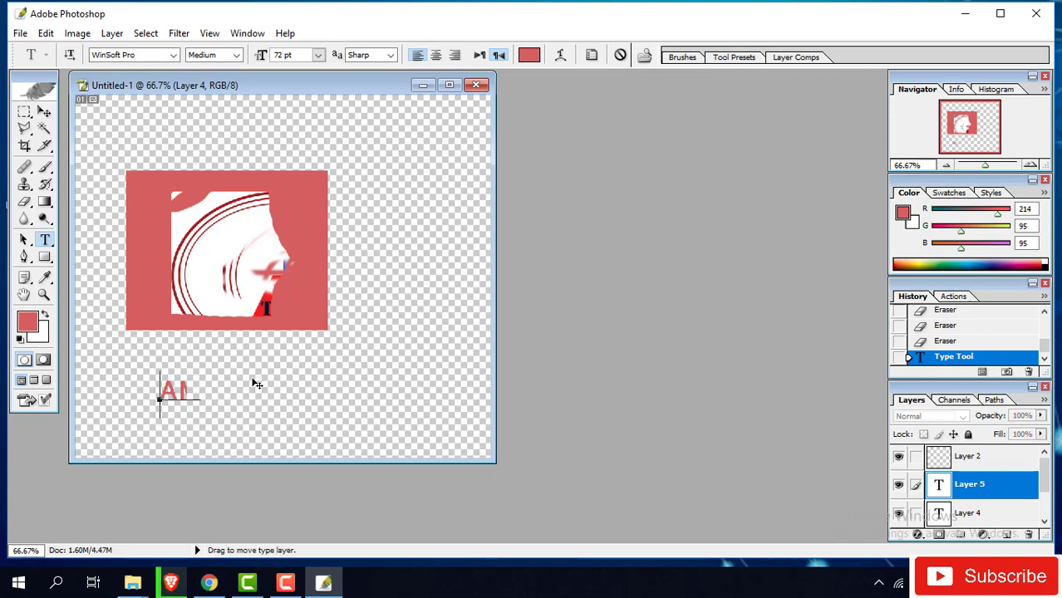
text( tech)
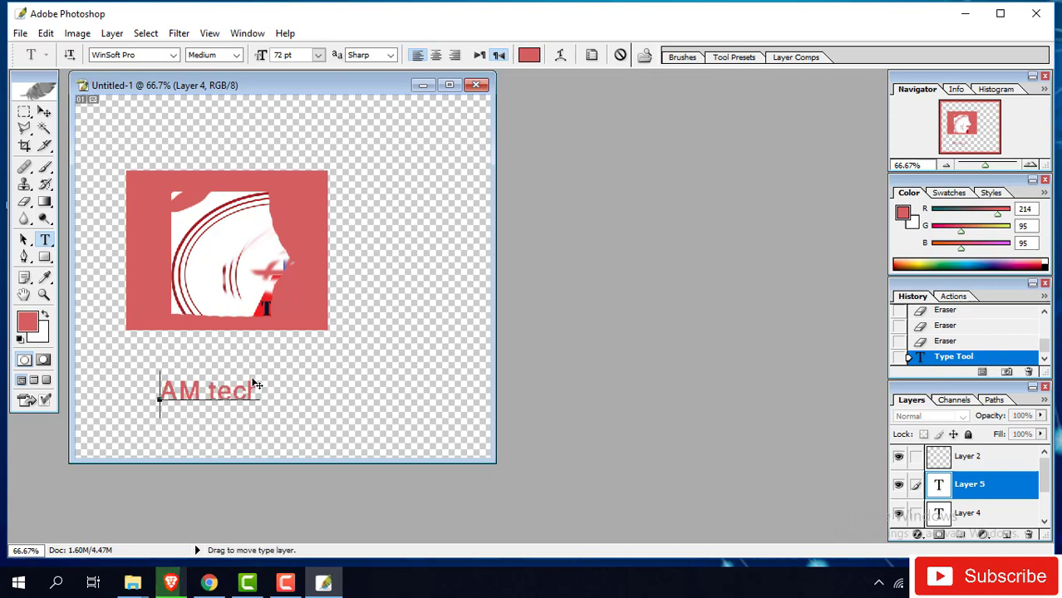
text(nlogly)
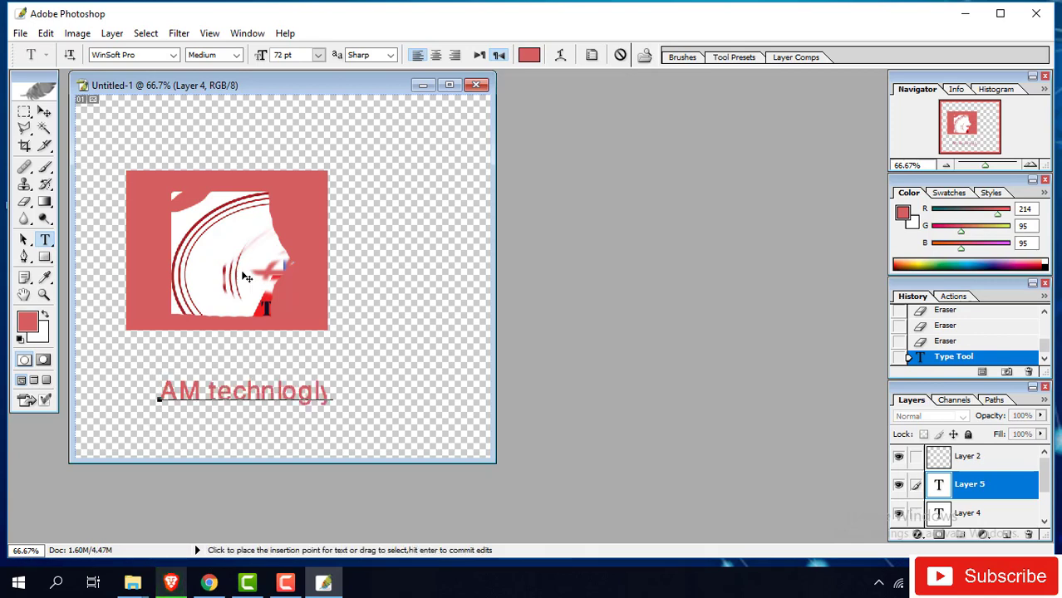
click(44, 112)
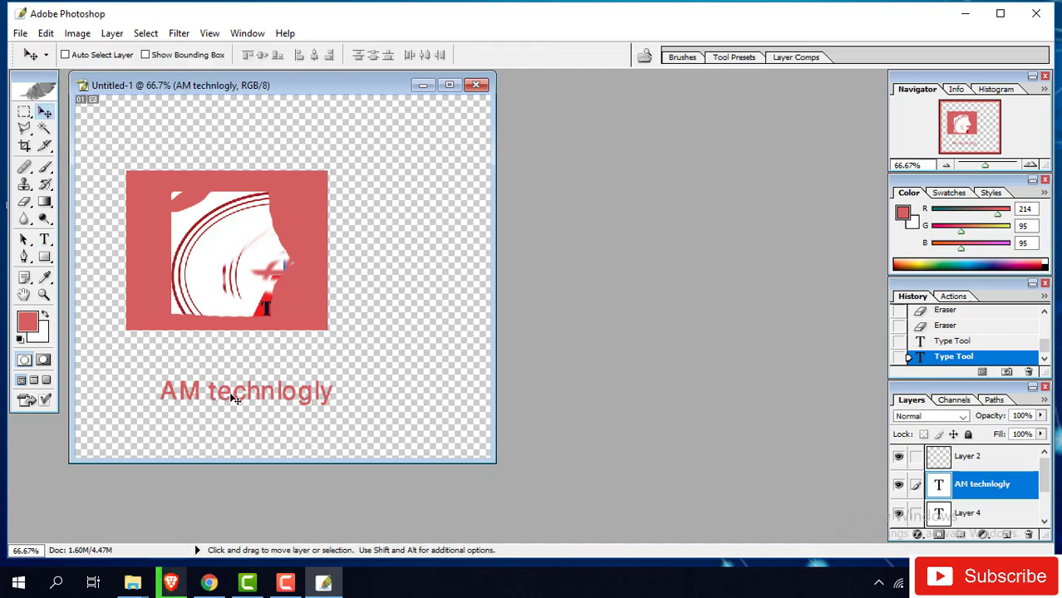
drag(235, 400, 304, 148)
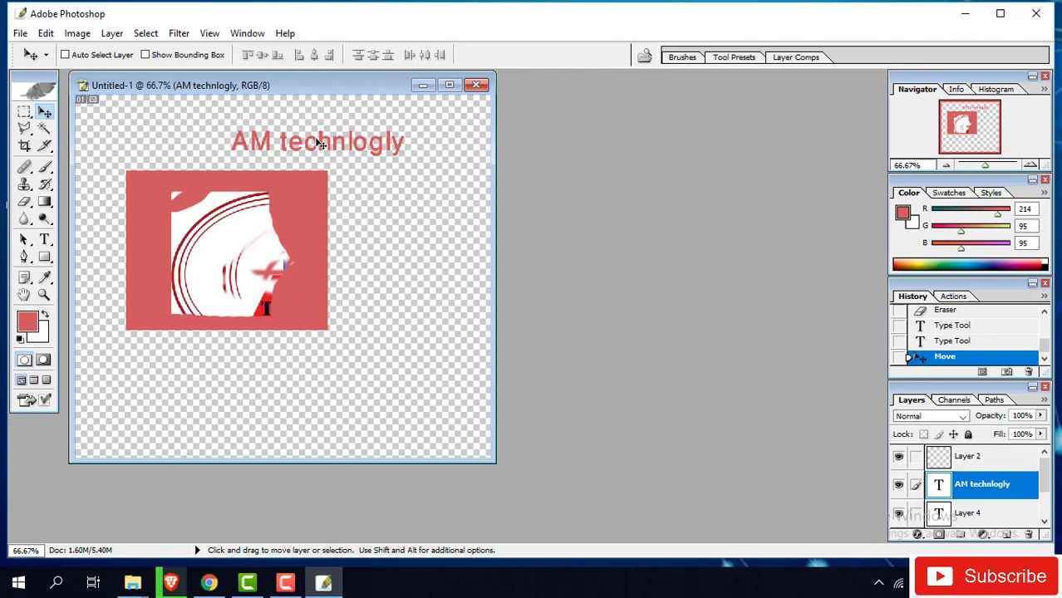
drag(318, 143, 266, 354)
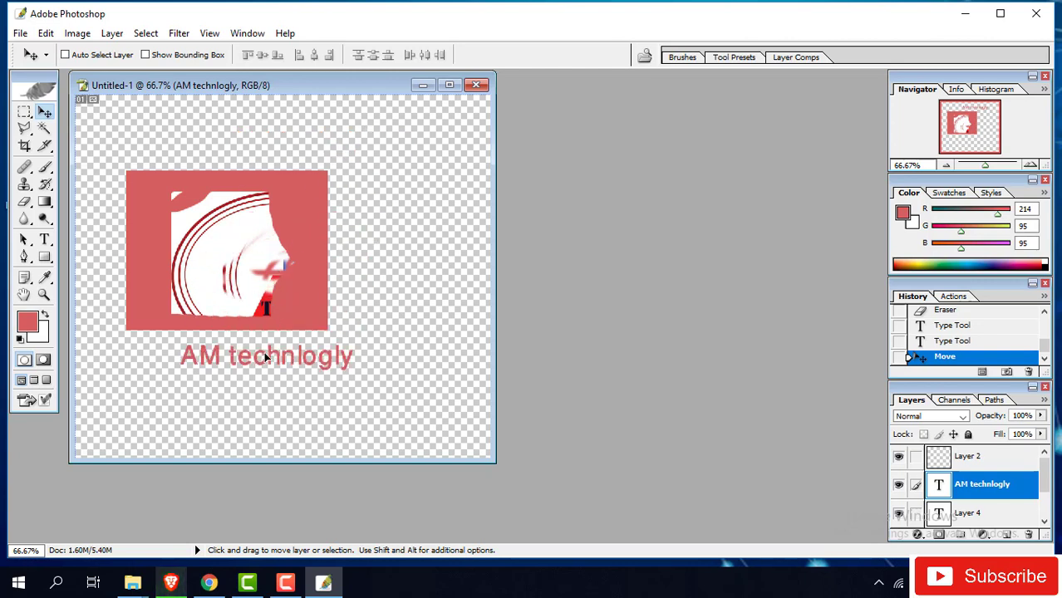
- Select the whole 'AM technlogly' line and change its colour to bright red (246,9,9)
click(44, 239)
click(220, 365)
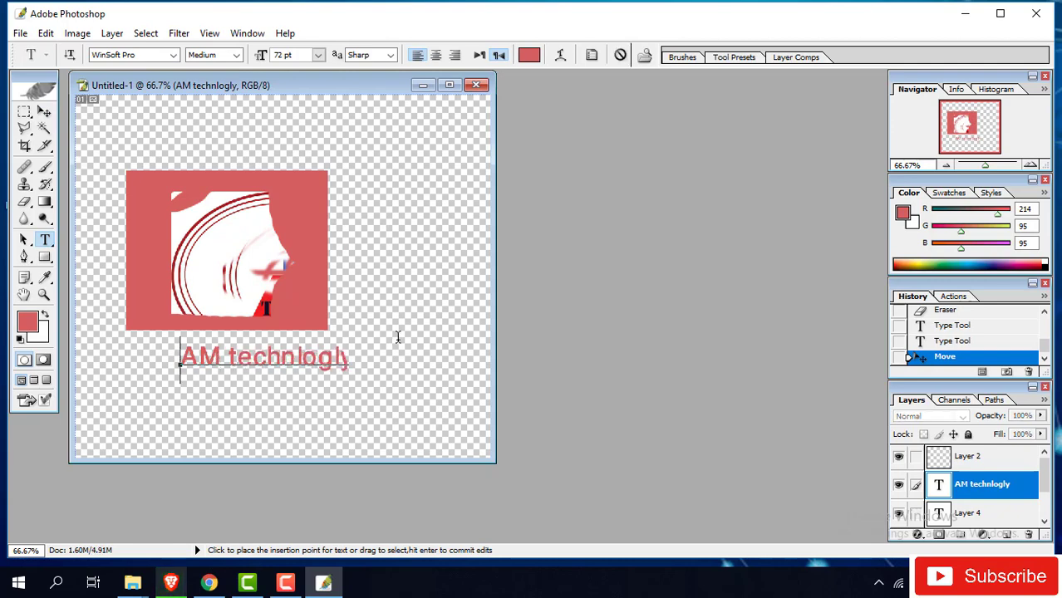
drag(365, 357, 247, 357)
click(169, 358)
key(ctrl+a)
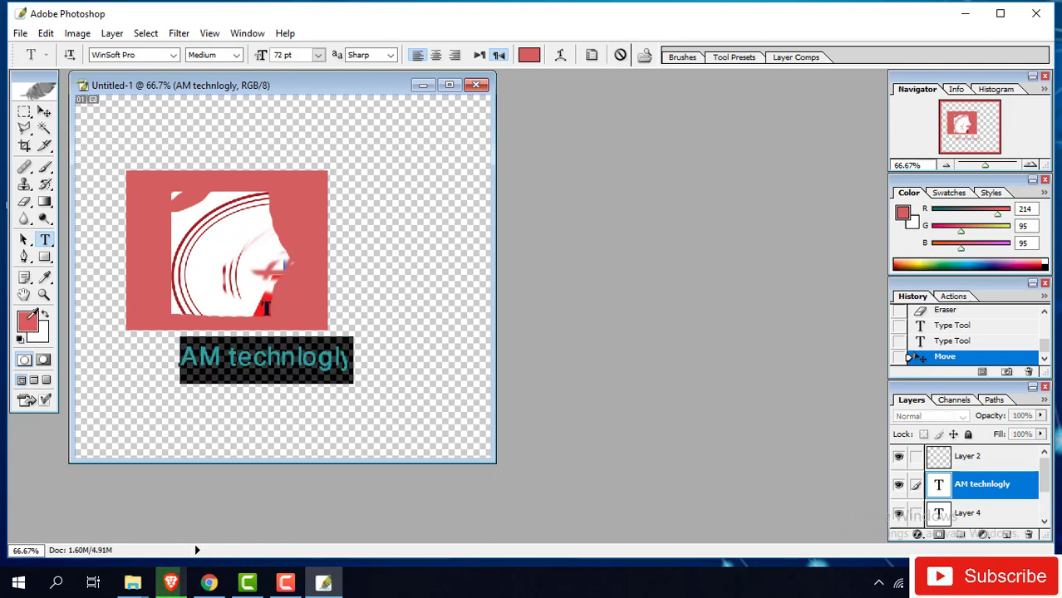
click(30, 319)
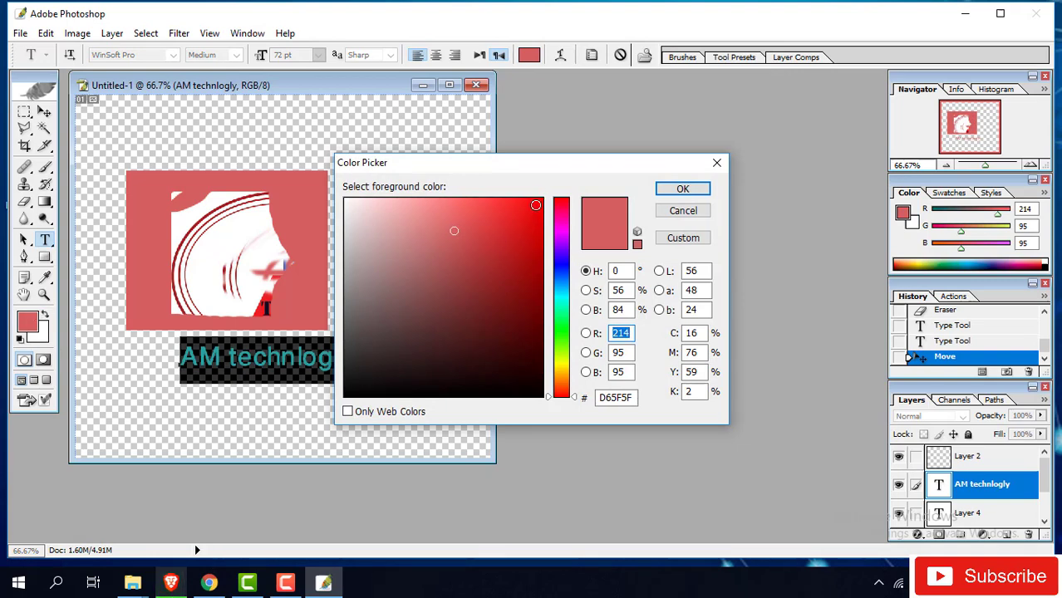
click(536, 205)
click(671, 189)
click(266, 360)
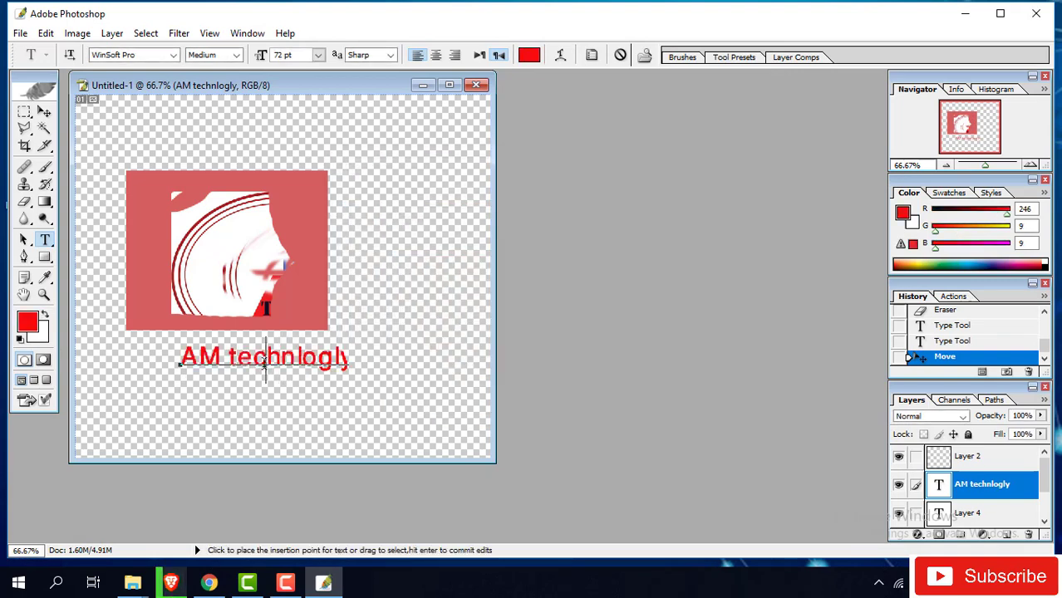
drag(352, 359, 336, 357)
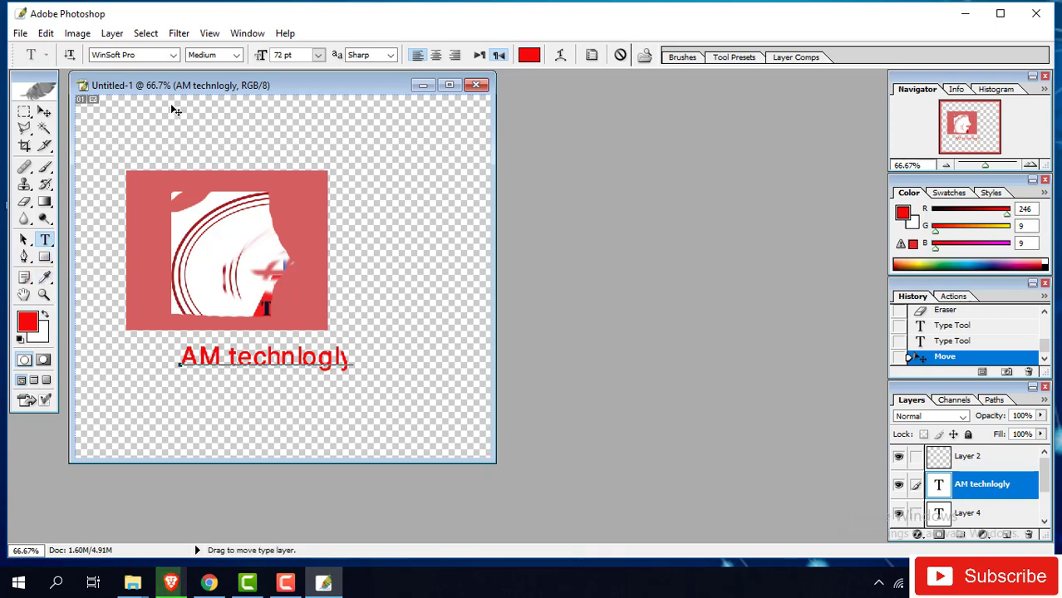
- Draw a closed five-sided red shape layer with the Pen over the logo block
drag(176, 85, 197, 98)
click(25, 257)
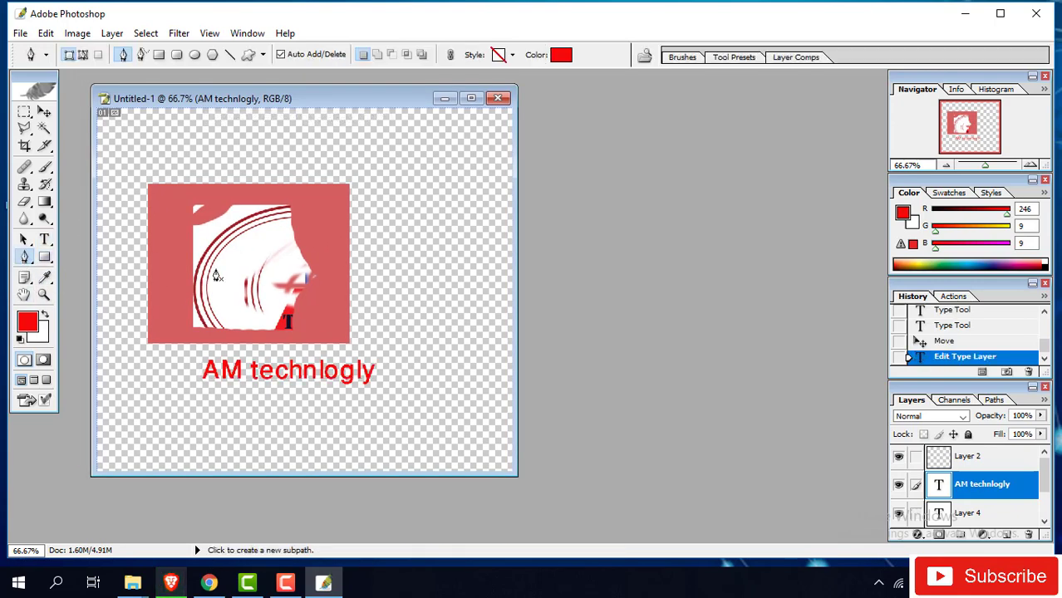
click(155, 245)
click(272, 202)
click(312, 261)
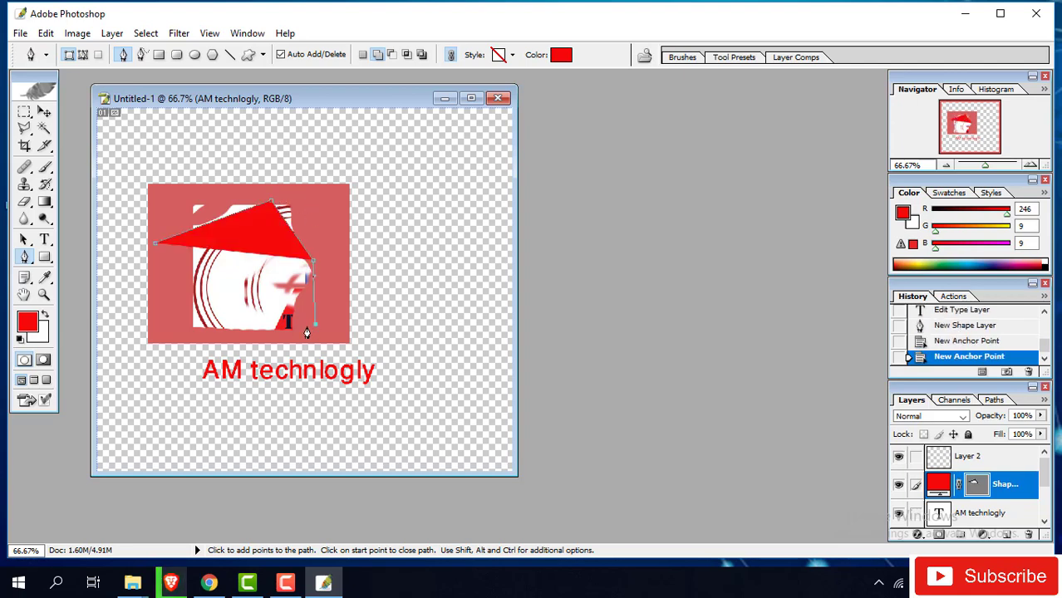
click(317, 325)
click(222, 342)
click(169, 324)
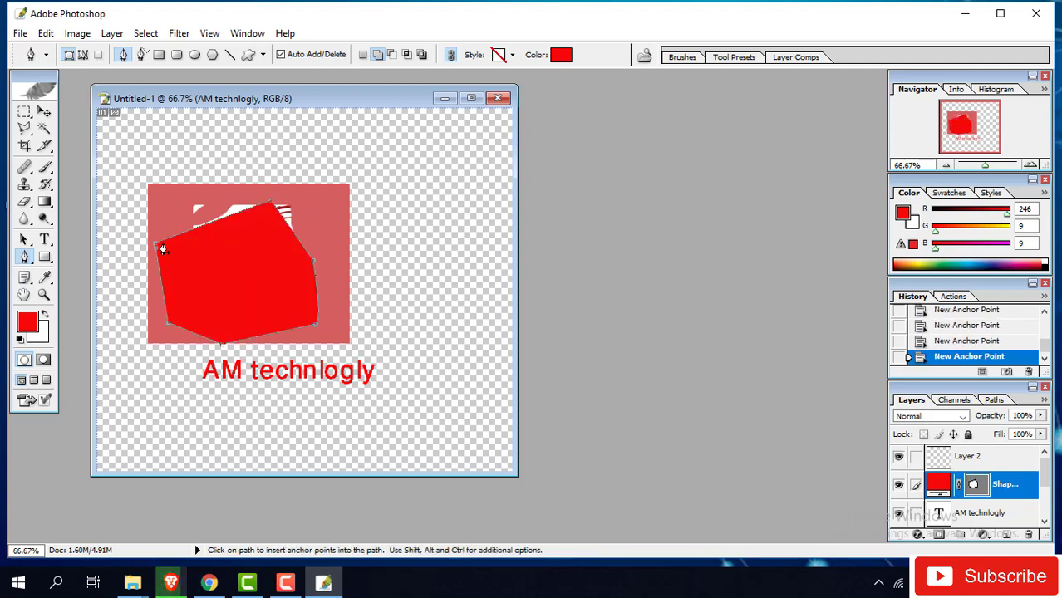
click(155, 246)
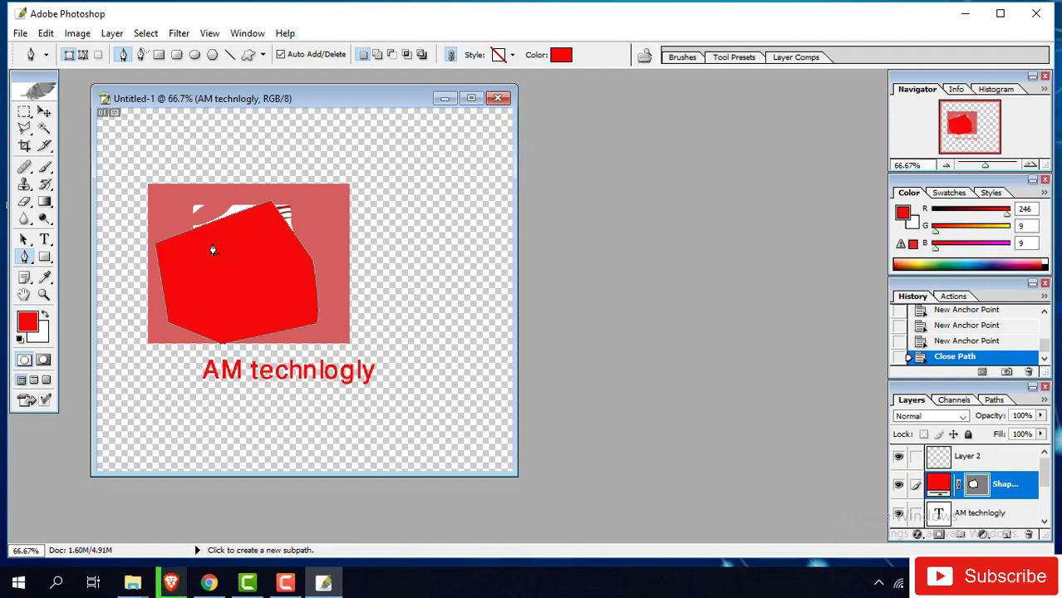
click(84, 54)
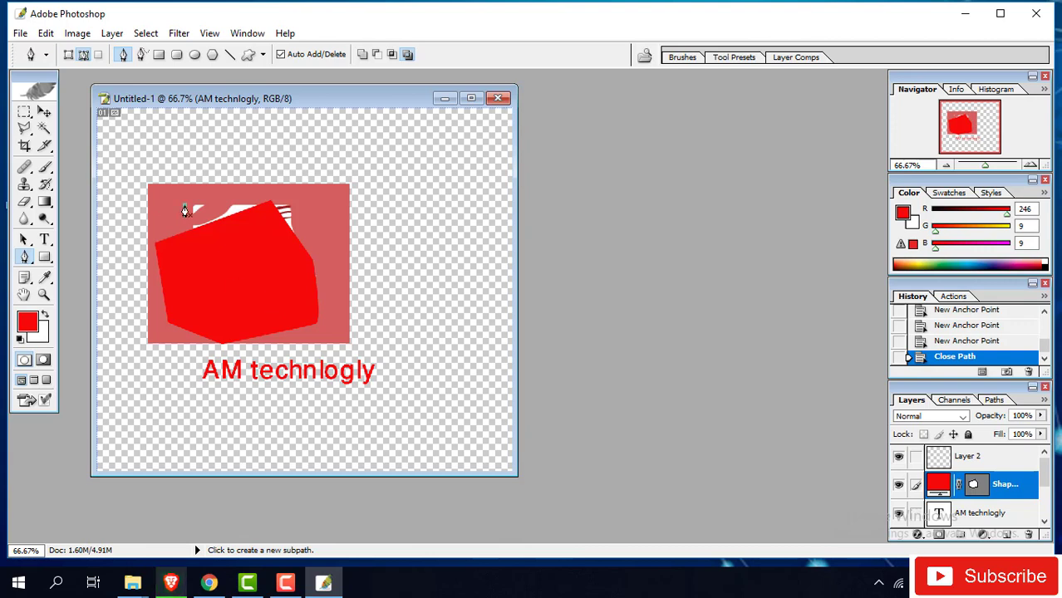
- Draw a four-point closed path above the image and load it as a selection
click(185, 210)
click(287, 181)
click(233, 144)
click(169, 157)
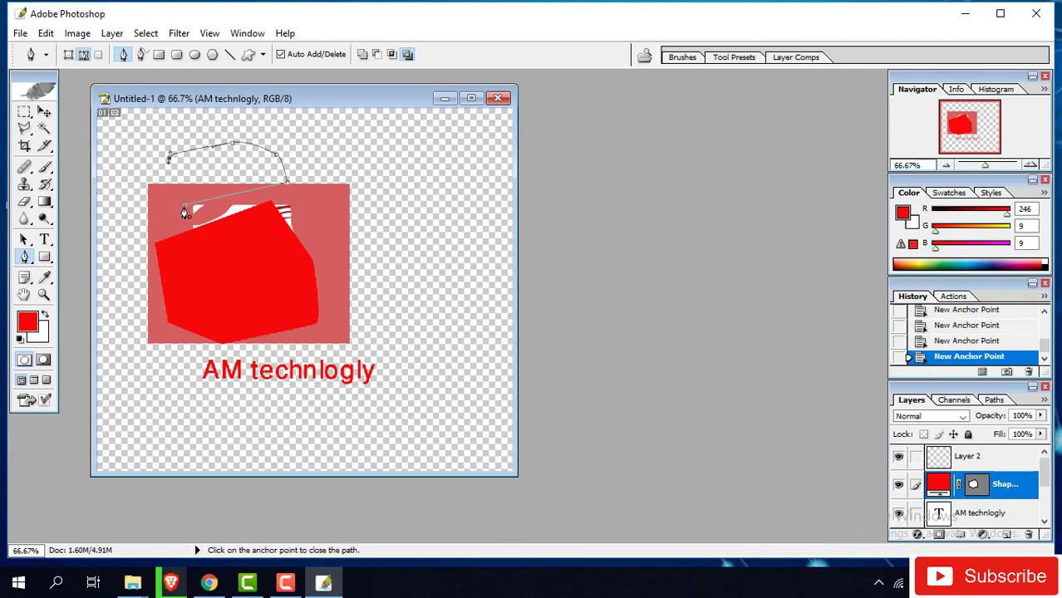
click(185, 210)
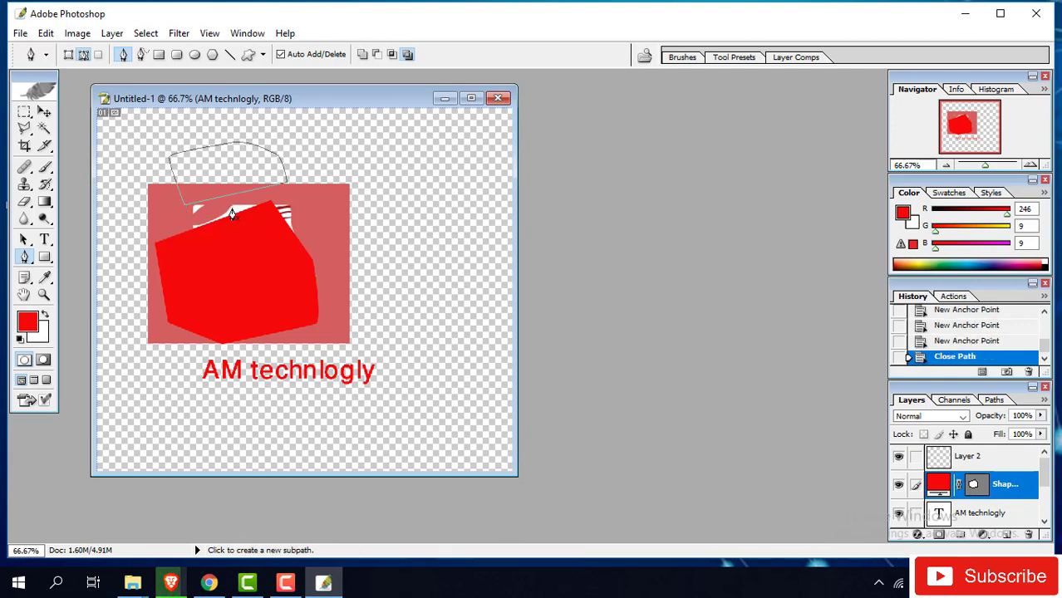
key(ctrl+Return)
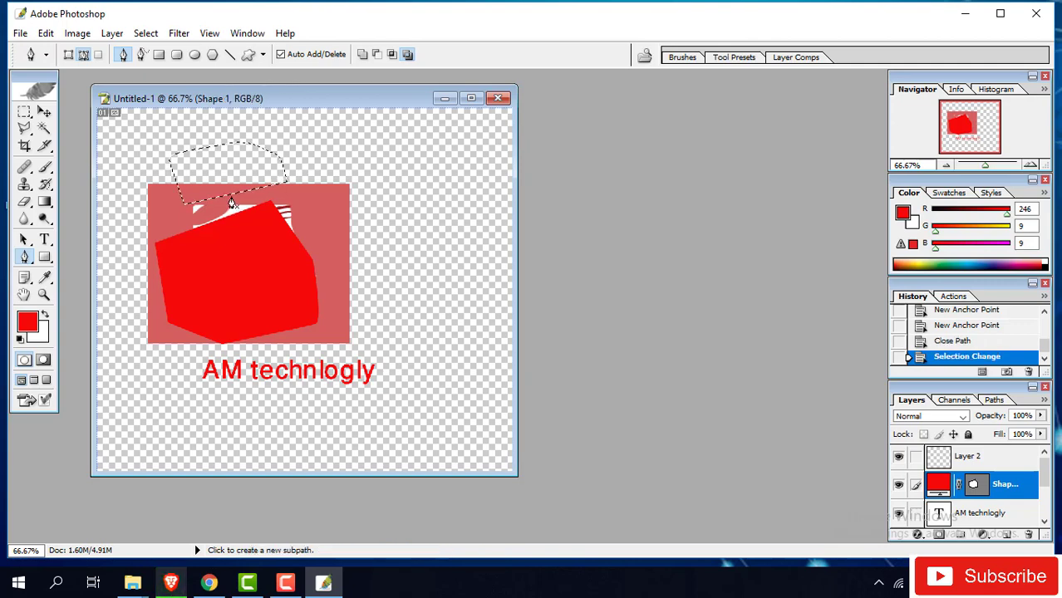
key(Delete)
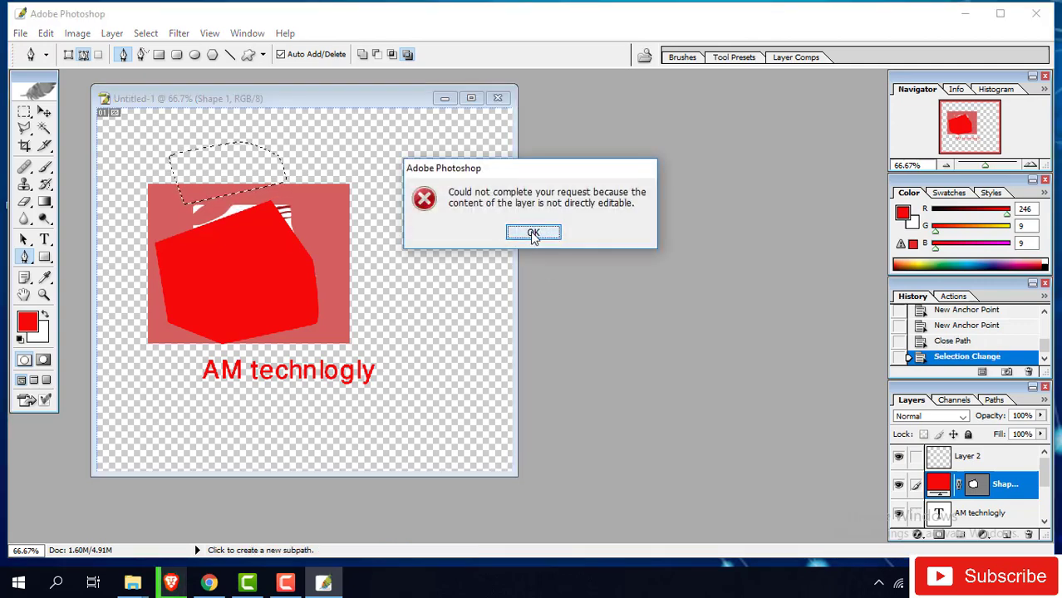
click(534, 234)
- Delete the selected area from Layer 1, then close Untitled-1 without saving
click(986, 512)
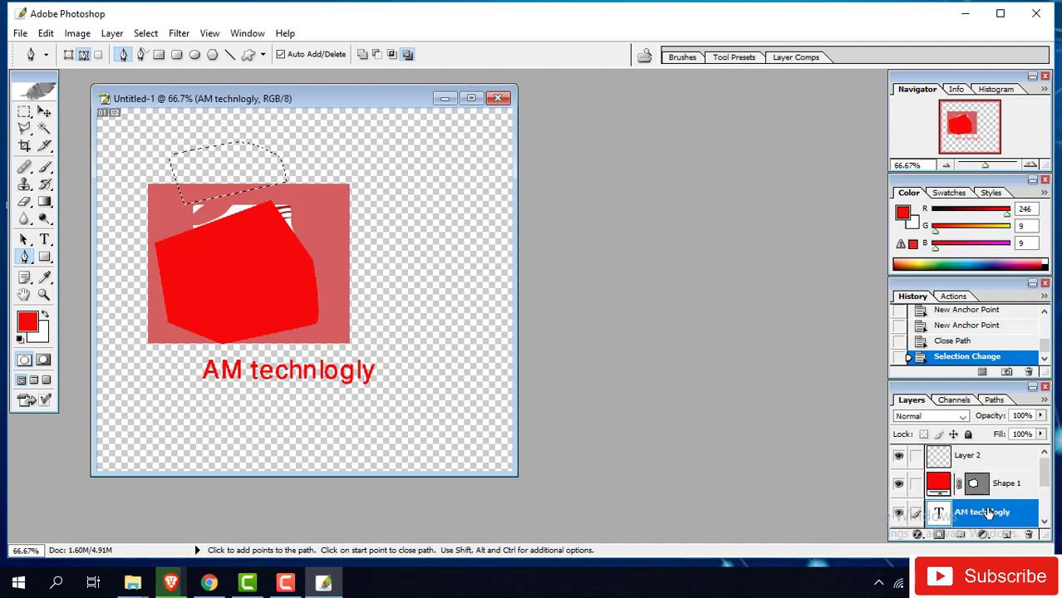
scroll(986, 512, down, 3)
click(966, 514)
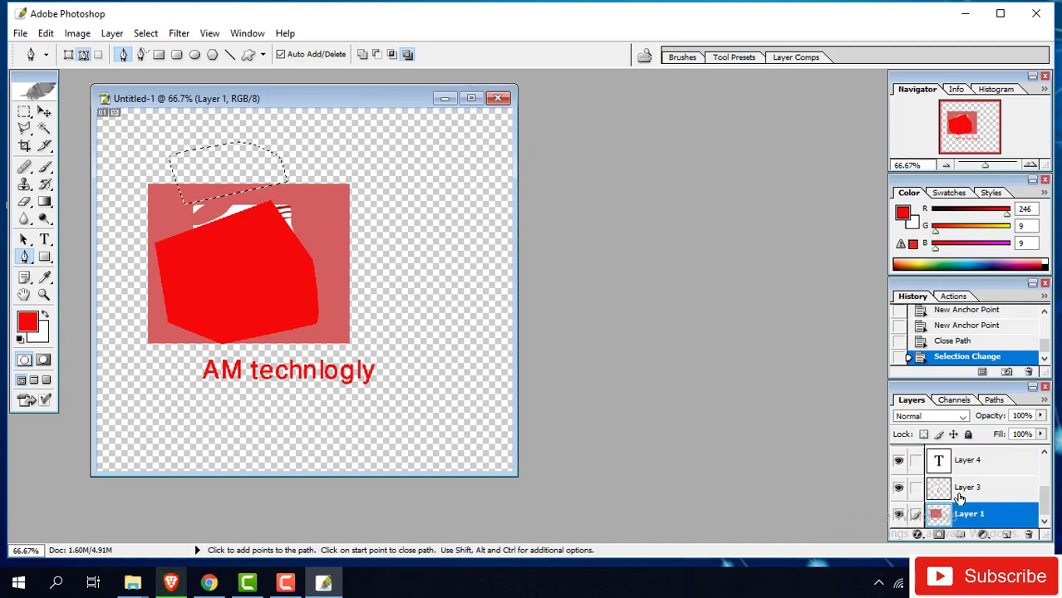
key(Delete)
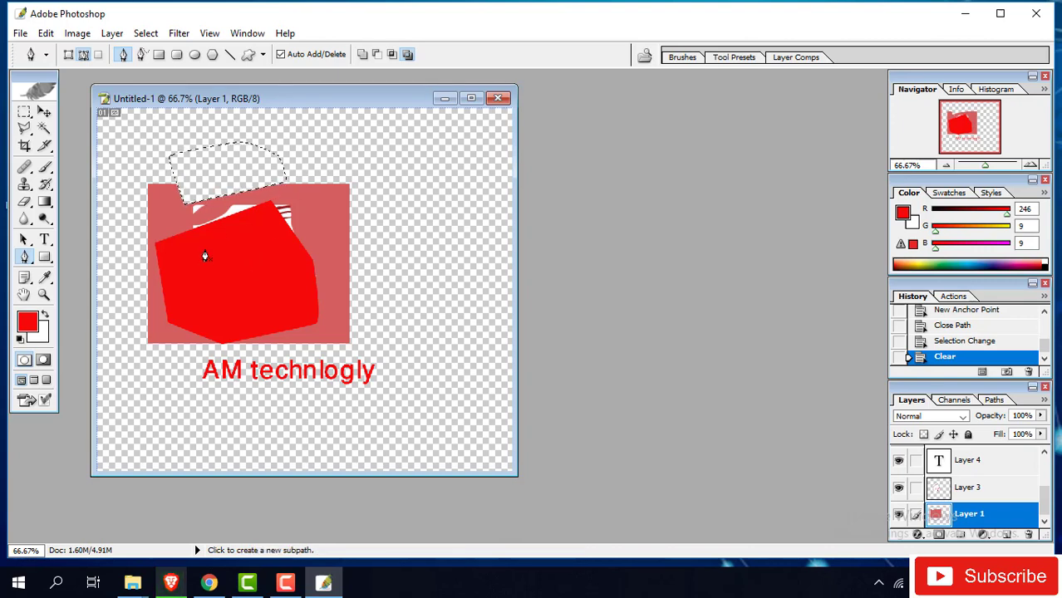
click(497, 99)
click(555, 232)
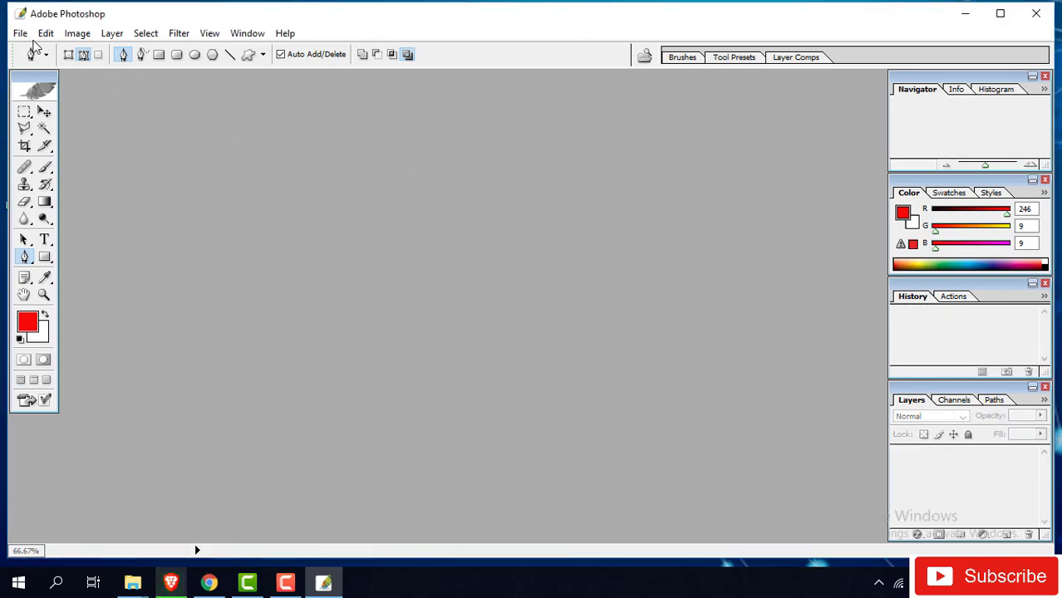
- Create a new image from the 800 x 600 preset and maximize its window
click(22, 35)
click(47, 51)
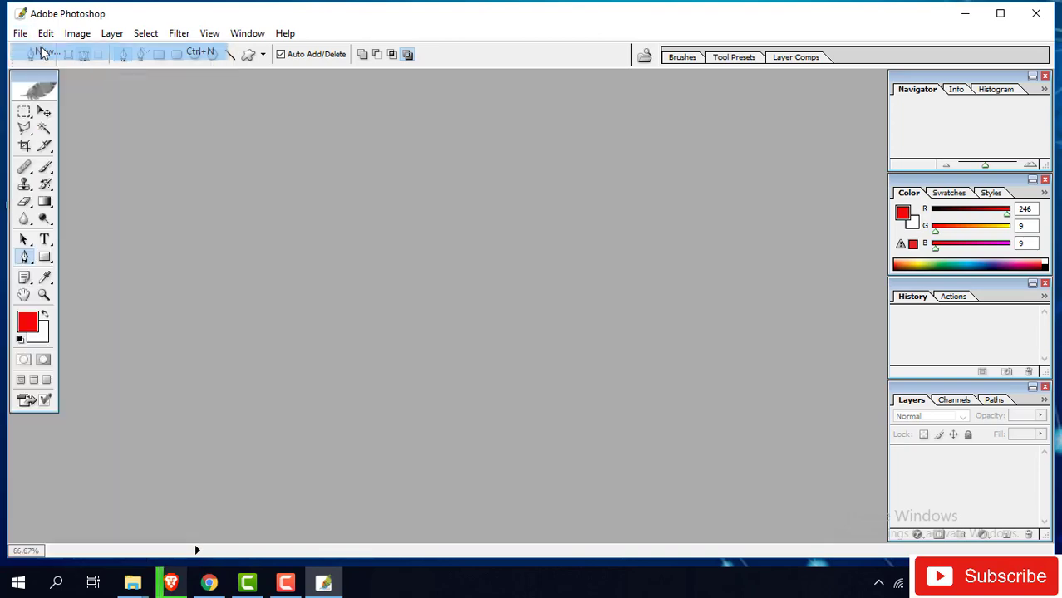
click(432, 200)
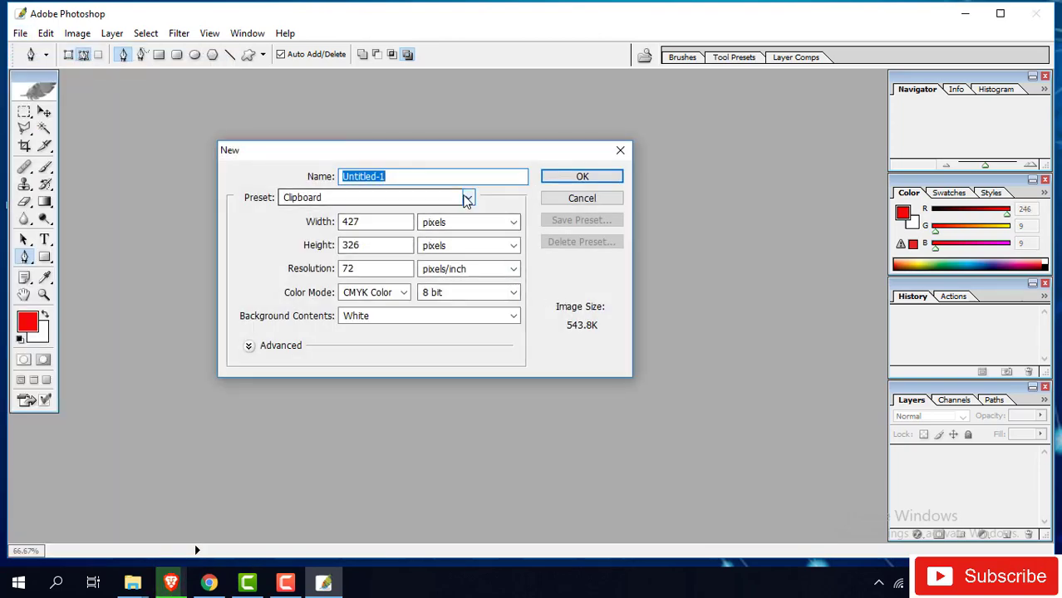
click(331, 389)
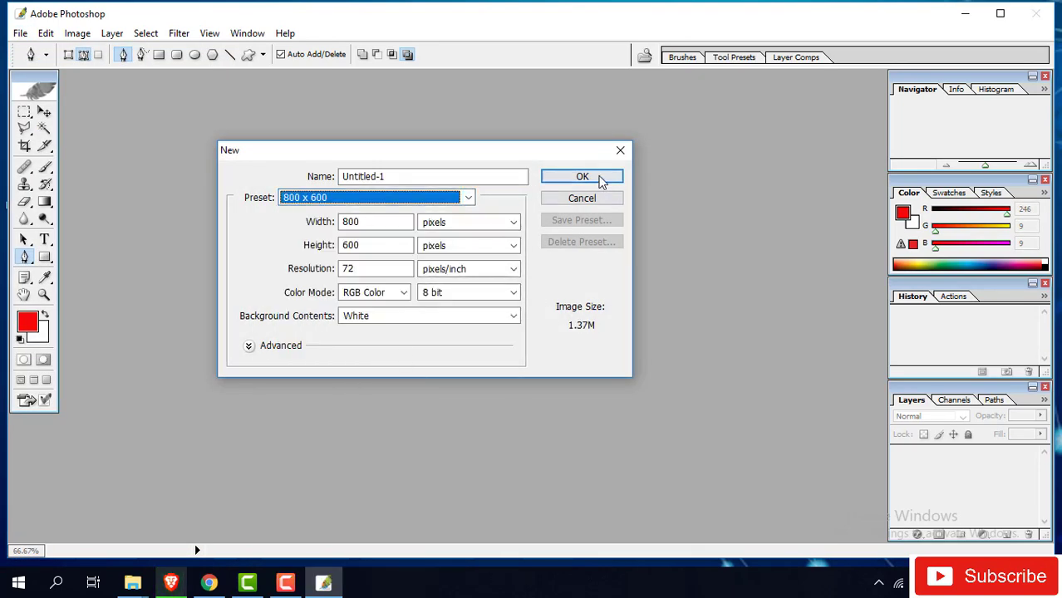
click(581, 177)
click(449, 86)
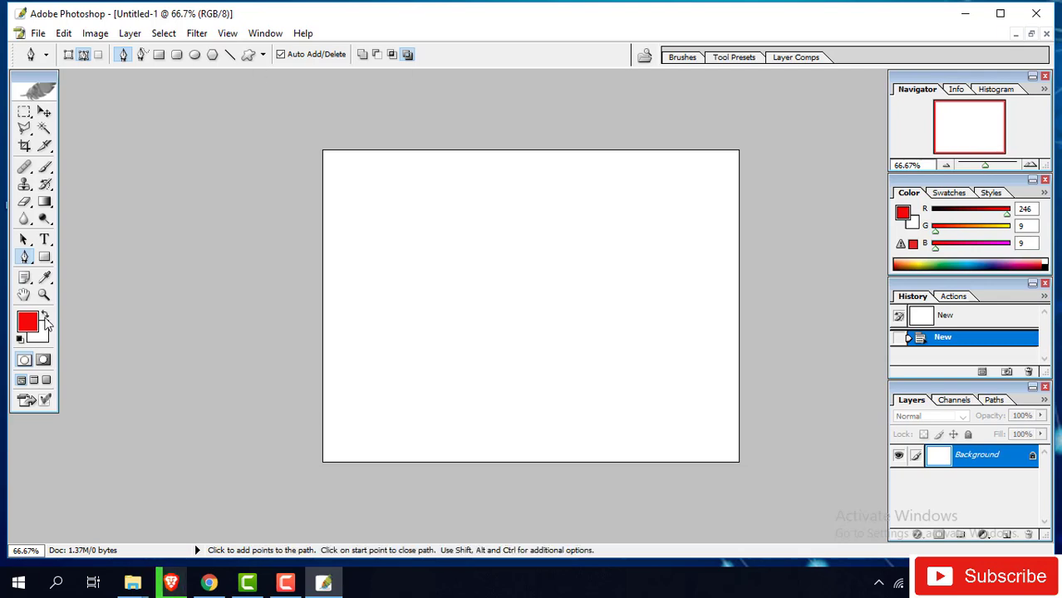
- Select the top half of the canvas, fill it with red, and deselect
click(24, 111)
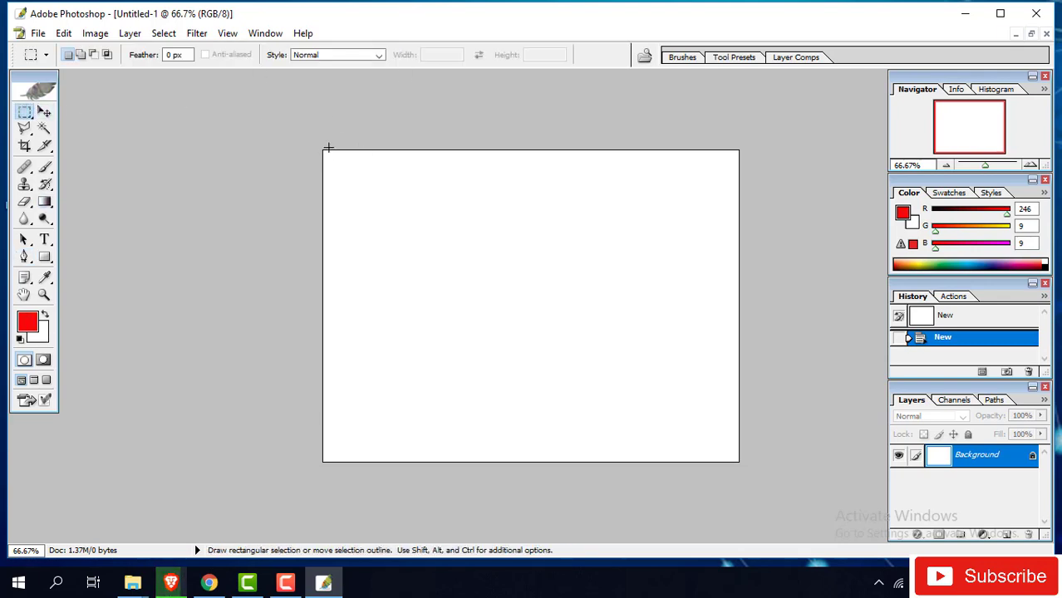
drag(321, 148, 740, 298)
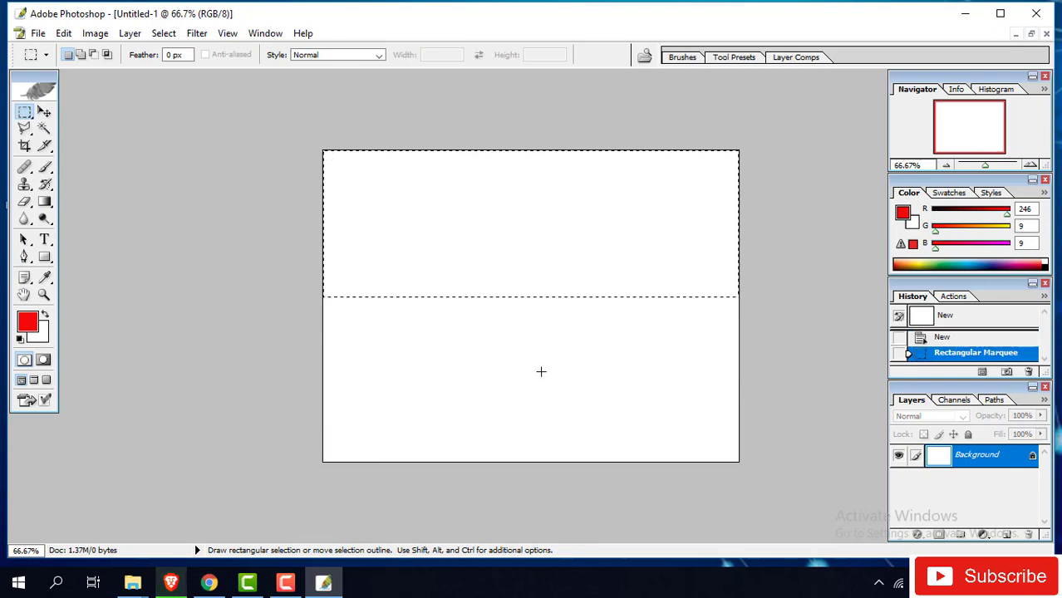
key(alt+BackSpace)
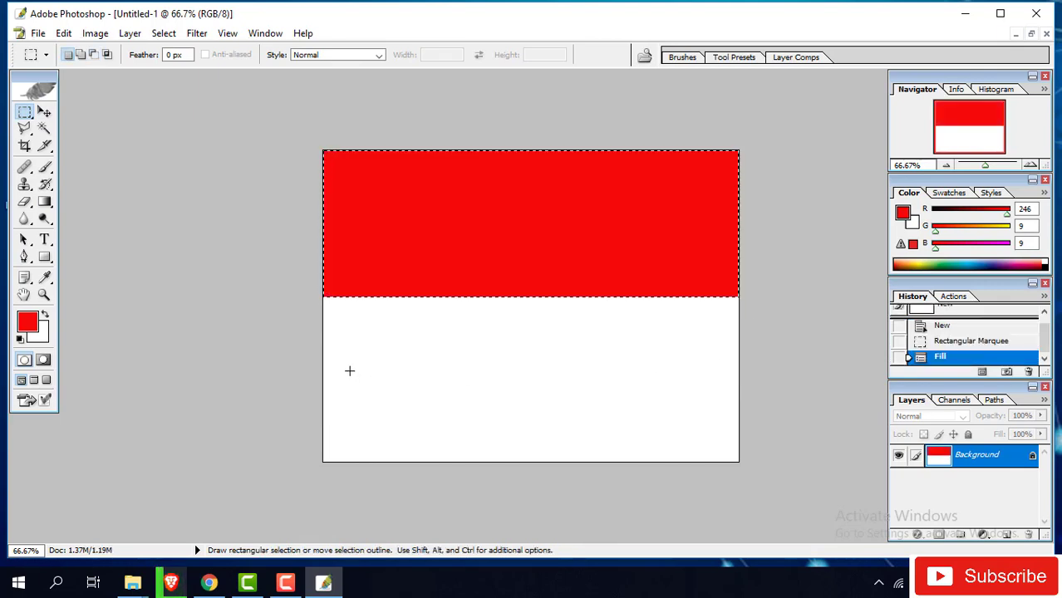
key(ctrl+d)
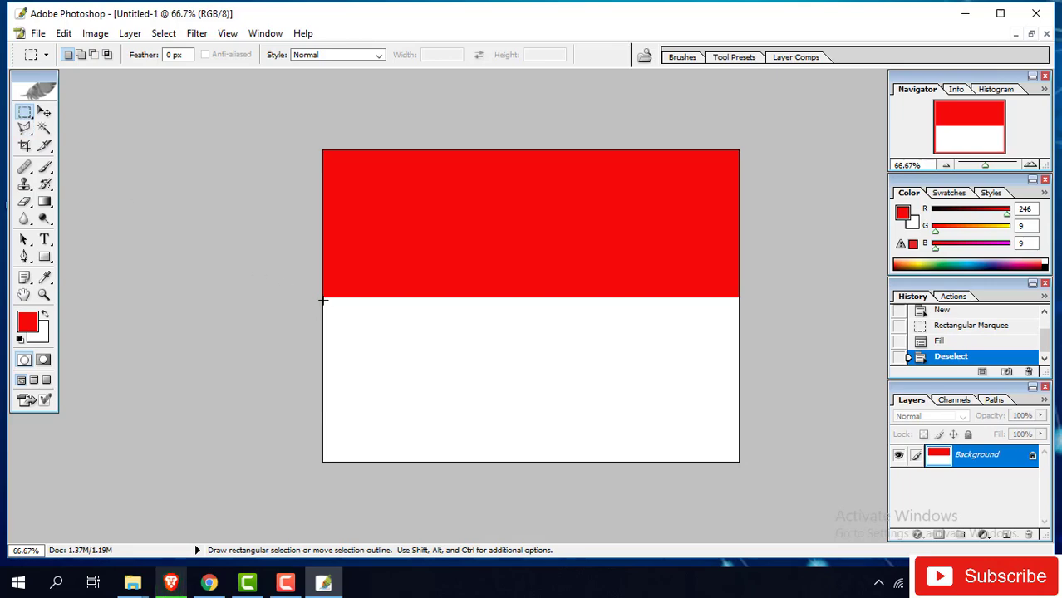
- Select the bottom half, fill it with medium blue (R23 G108 B174), and deselect
drag(318, 297, 846, 471)
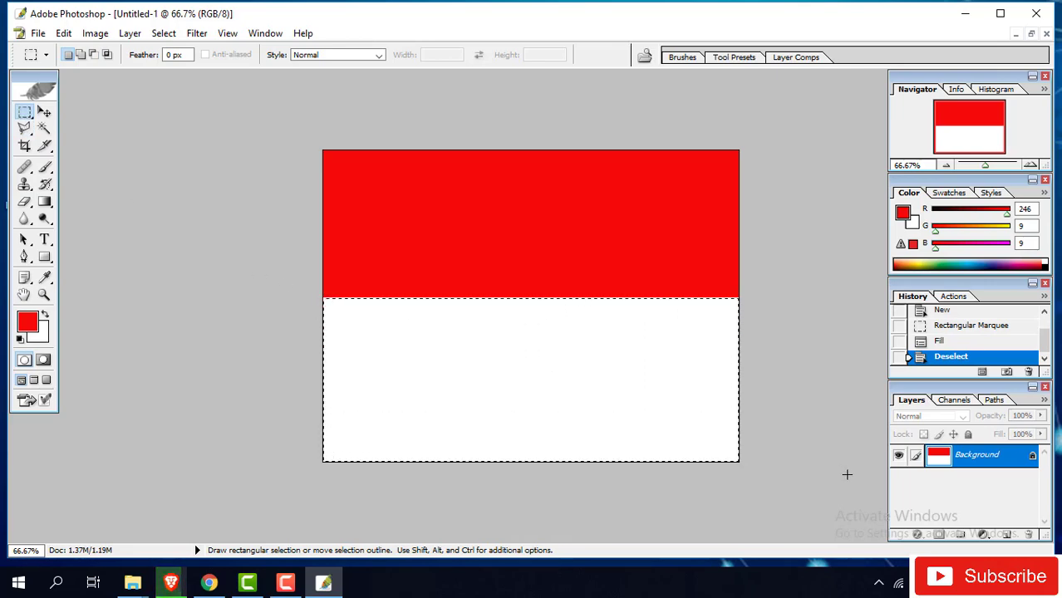
click(27, 321)
click(561, 283)
click(516, 262)
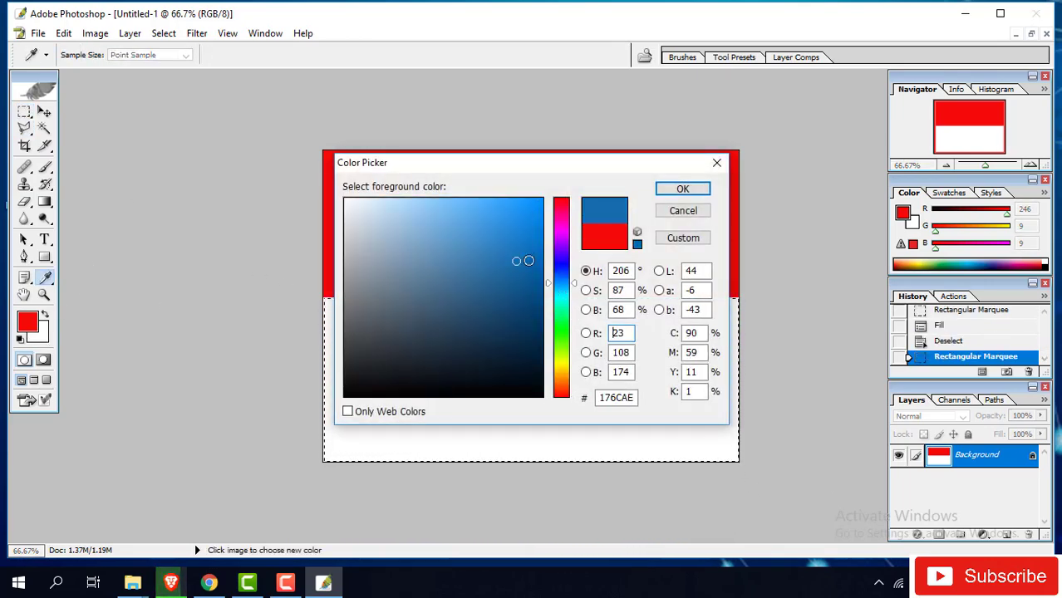
click(684, 188)
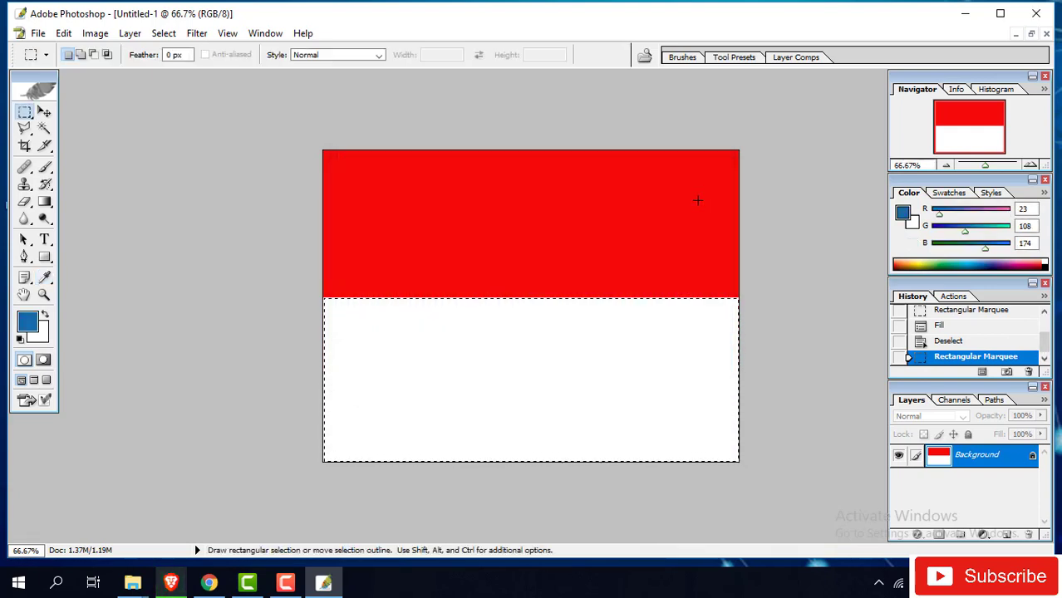
key(alt+BackSpace)
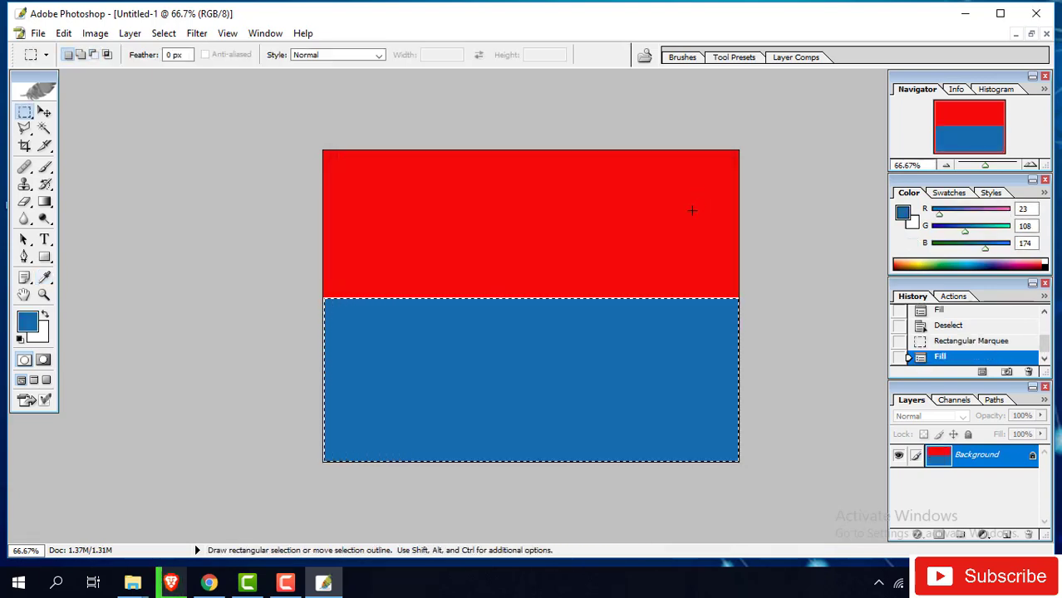
key(ctrl+d)
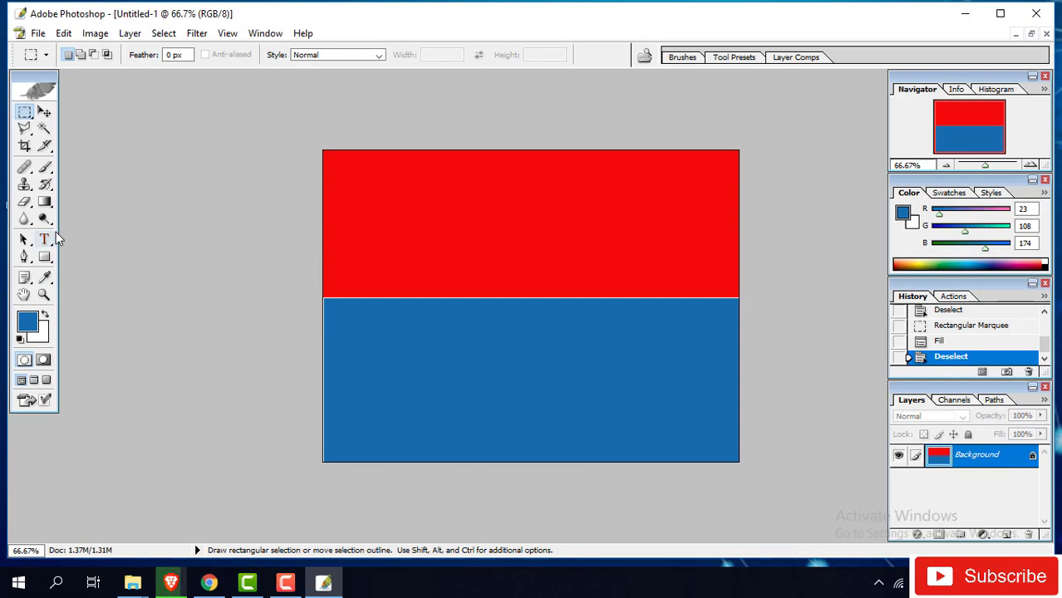
- Type 'AM Technology' in near-black and move it to the centre of the blue half
click(46, 239)
click(391, 377)
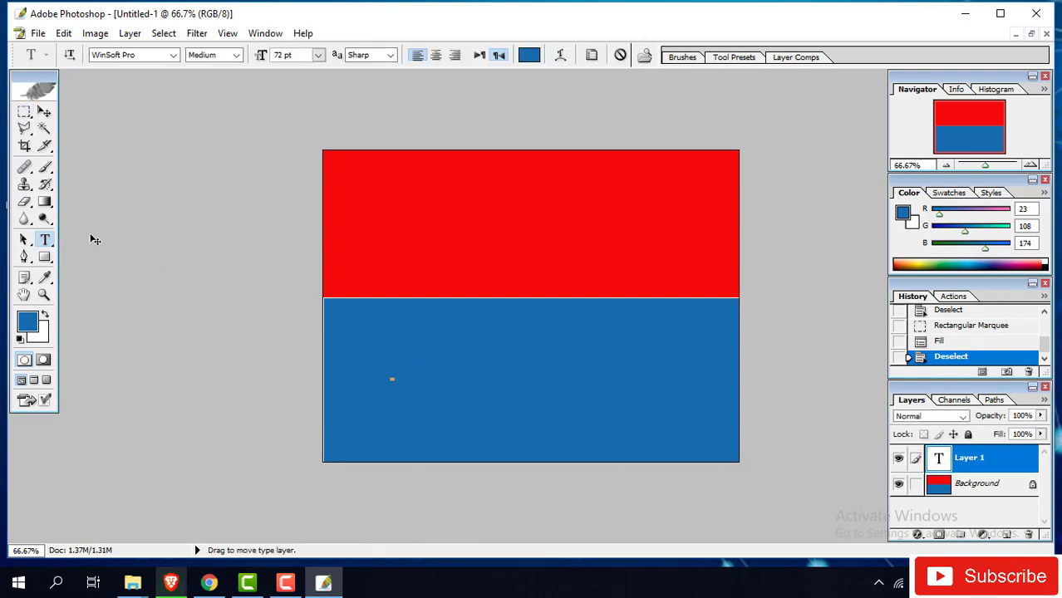
click(34, 322)
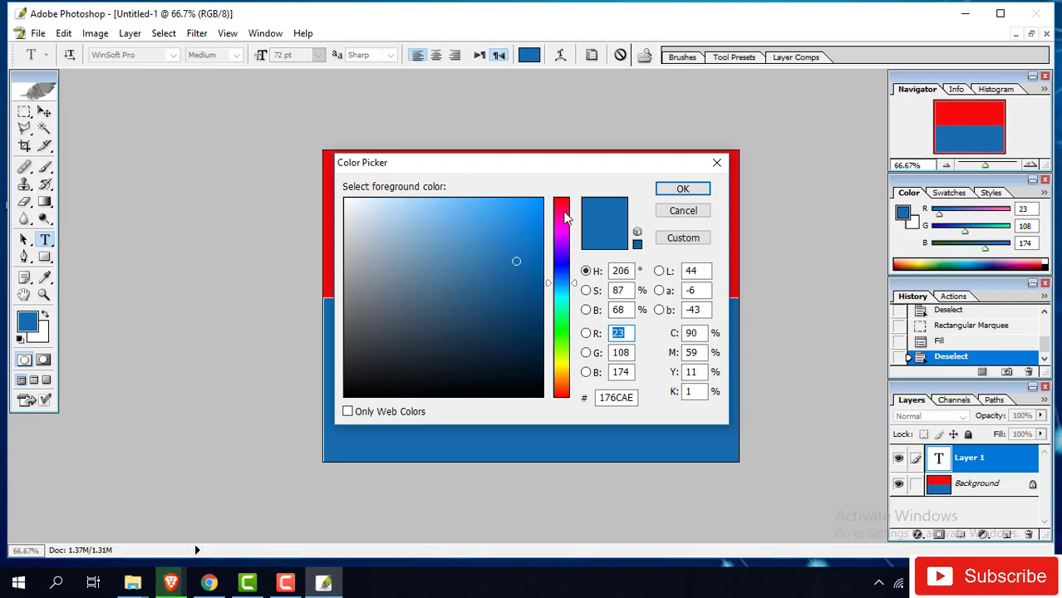
click(359, 384)
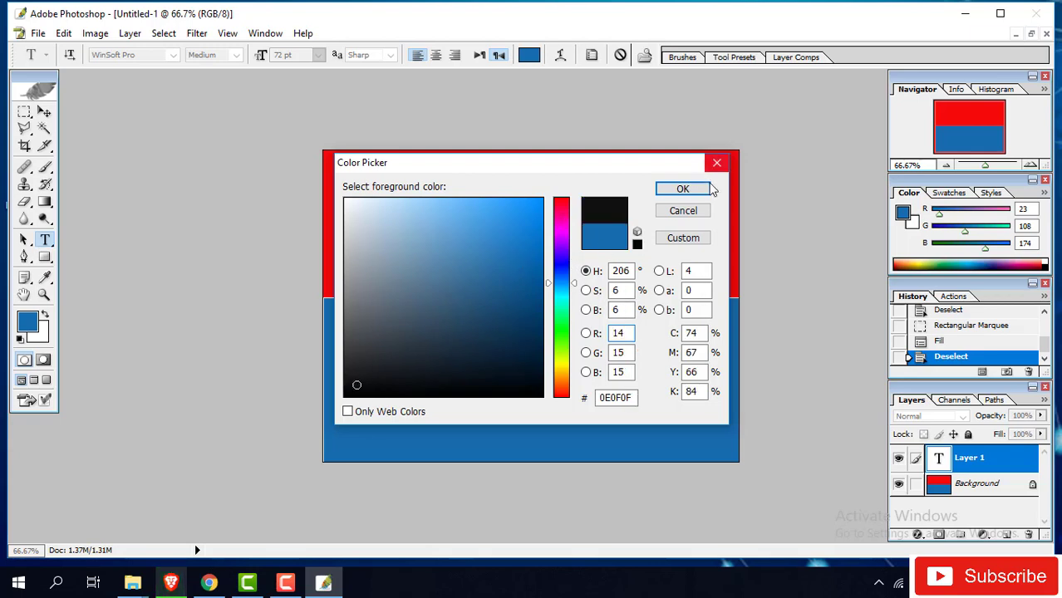
click(683, 188)
text(A)
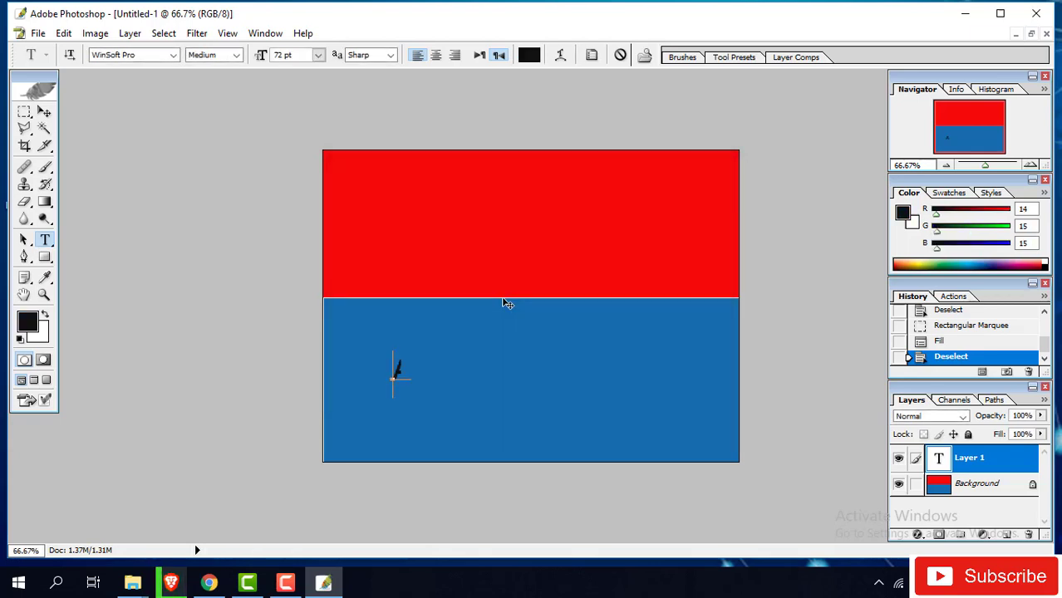
text(M T)
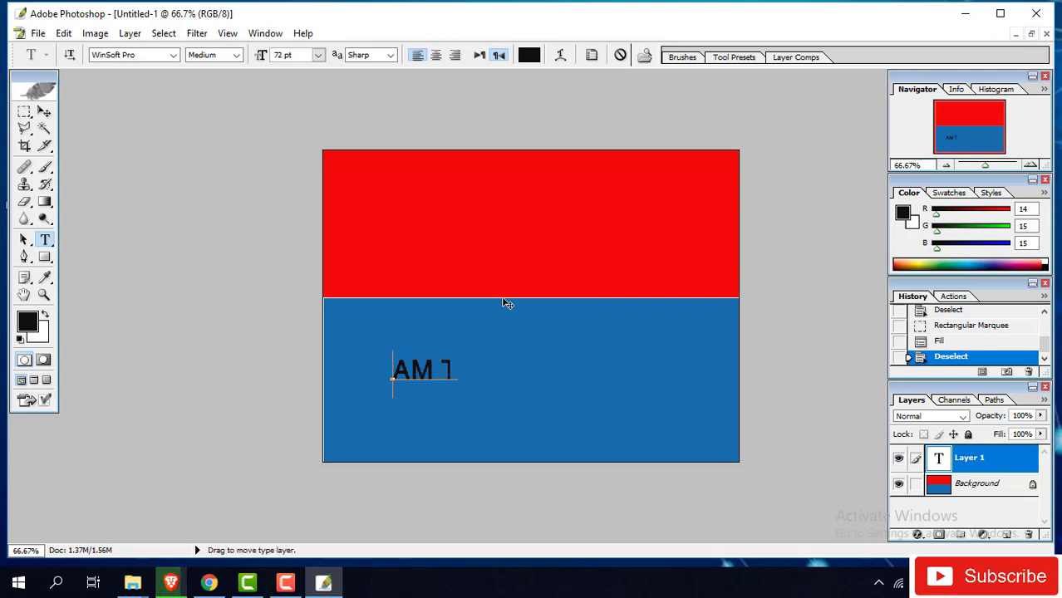
text(echnology)
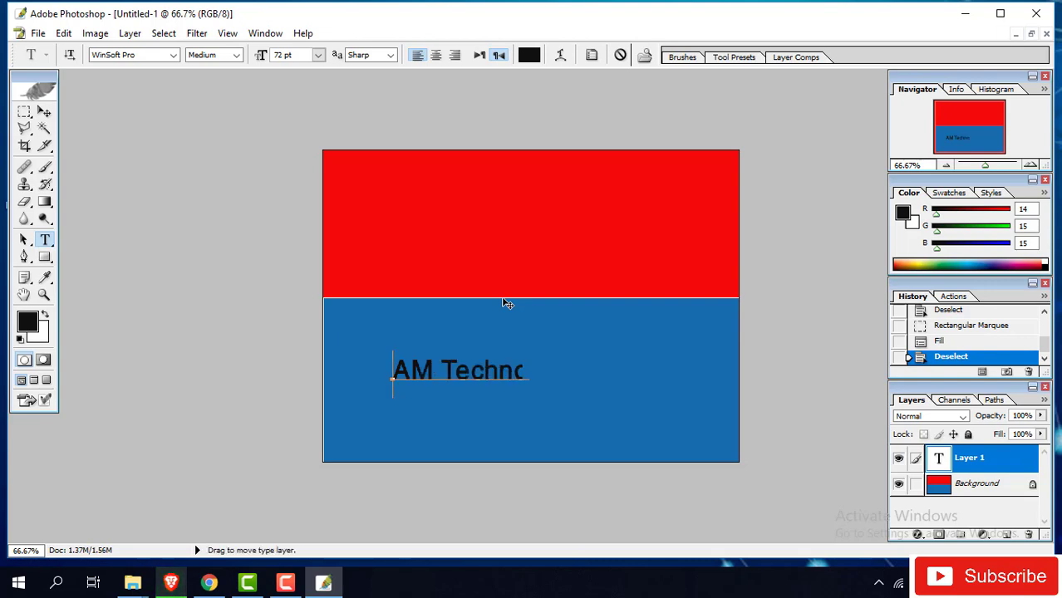
click(45, 112)
drag(477, 375, 513, 388)
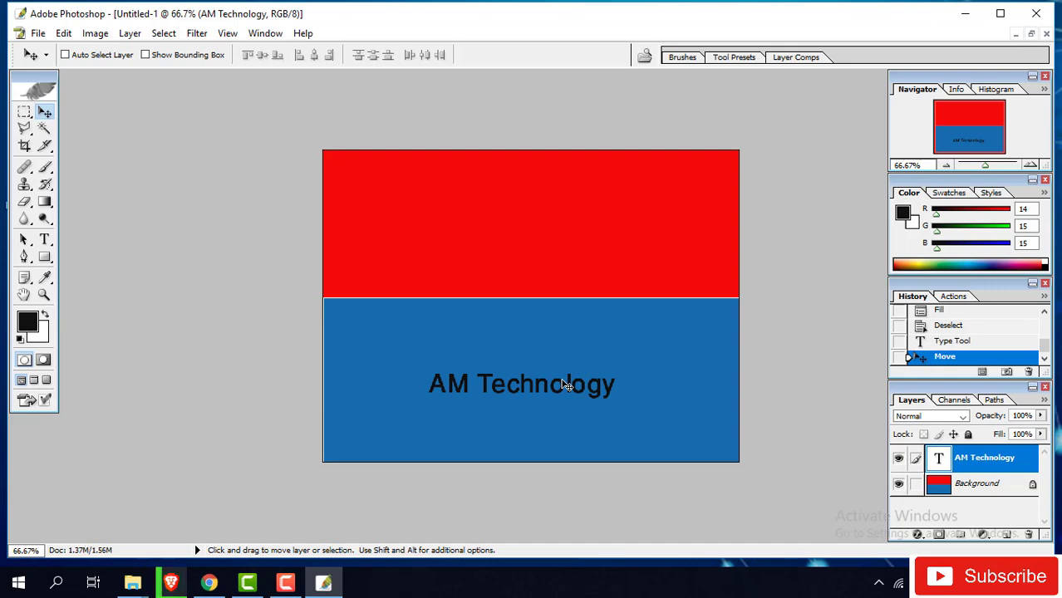
- Start Save As with the Desktop as location and JPEG as format
click(39, 33)
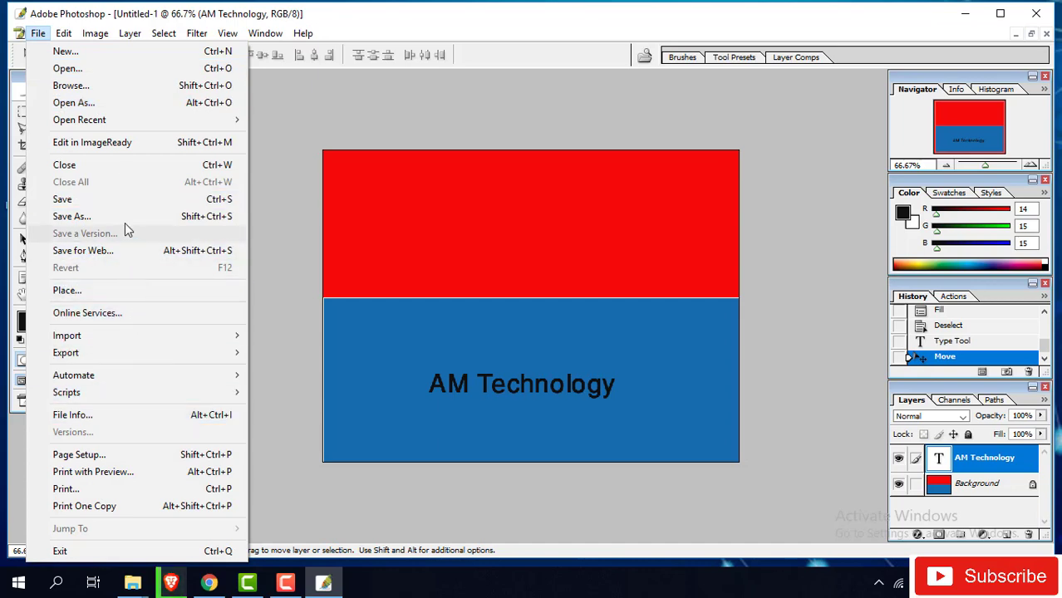
click(110, 201)
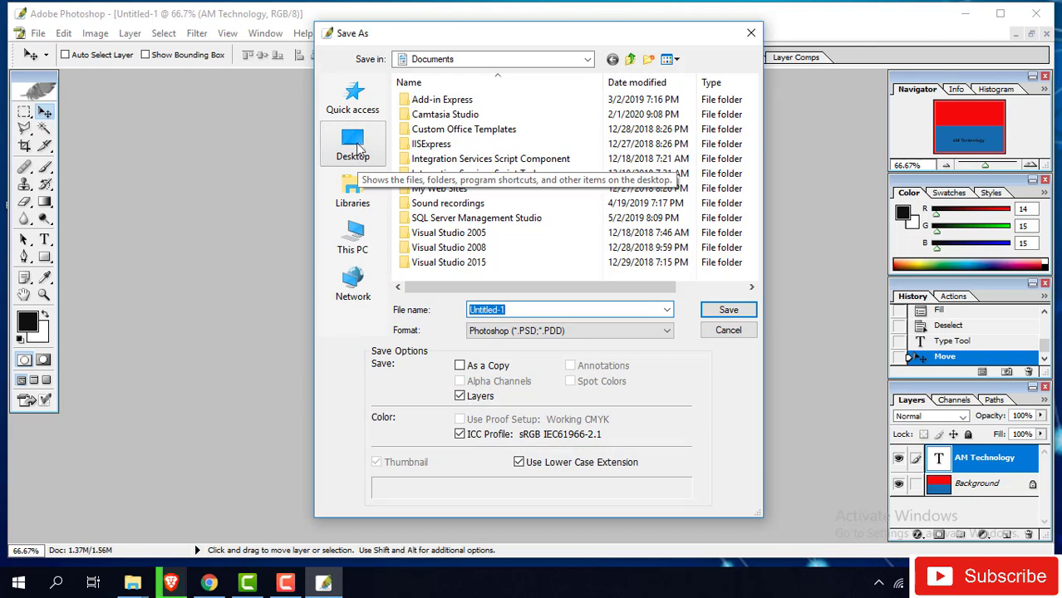
click(357, 147)
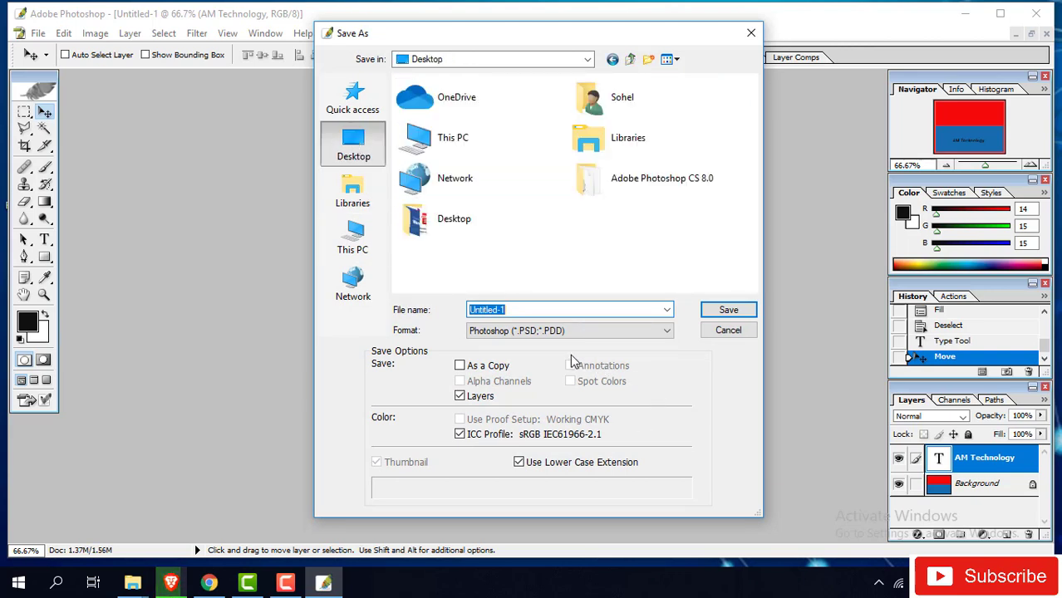
click(540, 333)
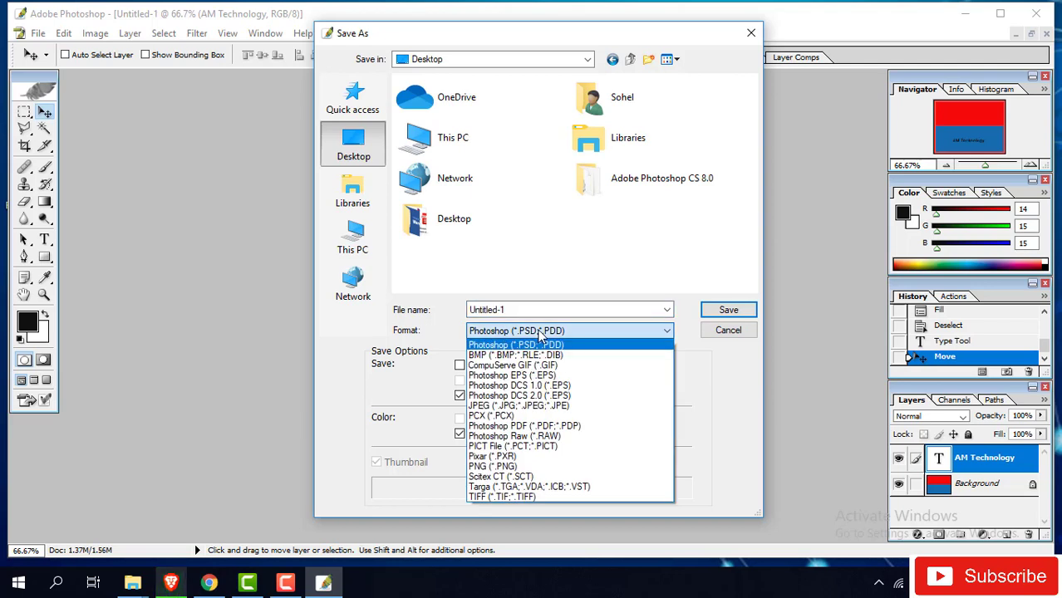
click(549, 406)
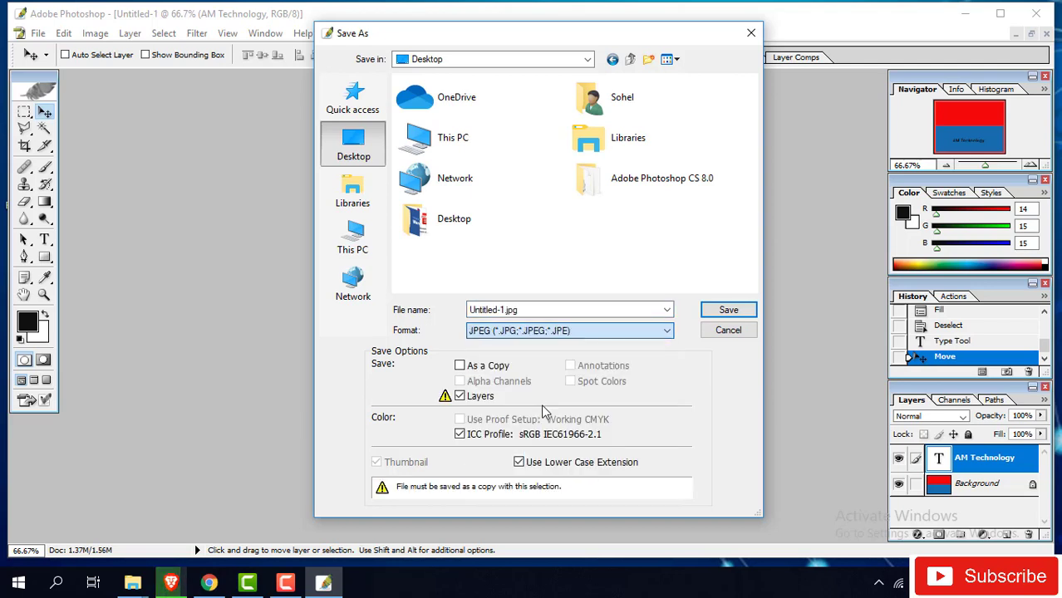
- Save the file as 'firstwork' with JPEG quality 8 (High)
double_click(532, 311)
text(Sim)
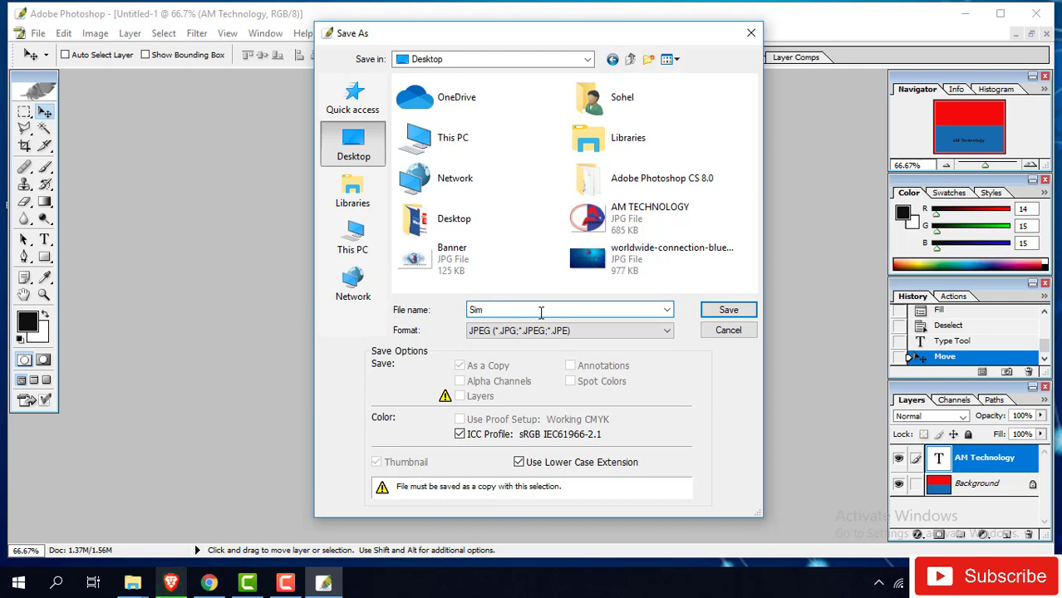
key(BackSpace)
key(BackSpace)
key(BackSpace)
text(firstworki)
key(BackSpace)
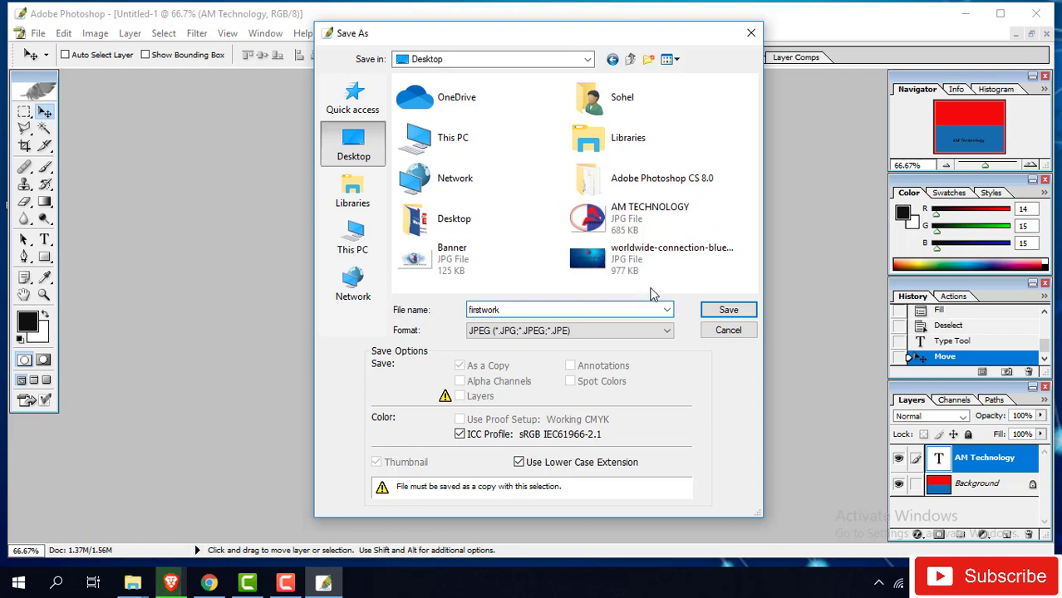
click(728, 314)
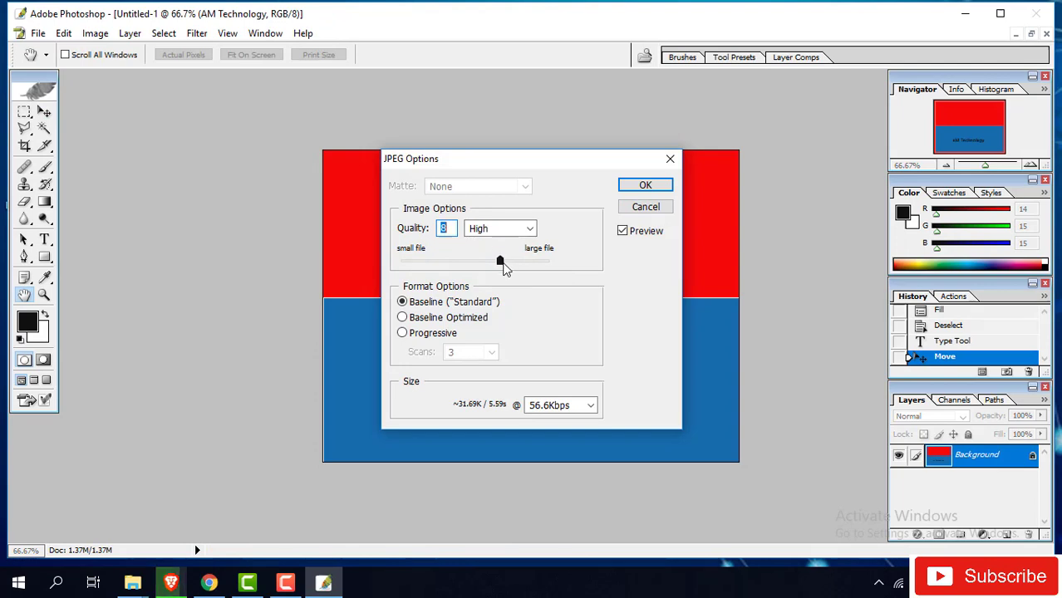
mouse_move(500, 264)
mouse_down()
mouse_move(542, 265)
mouse_move(497, 262)
mouse_up()
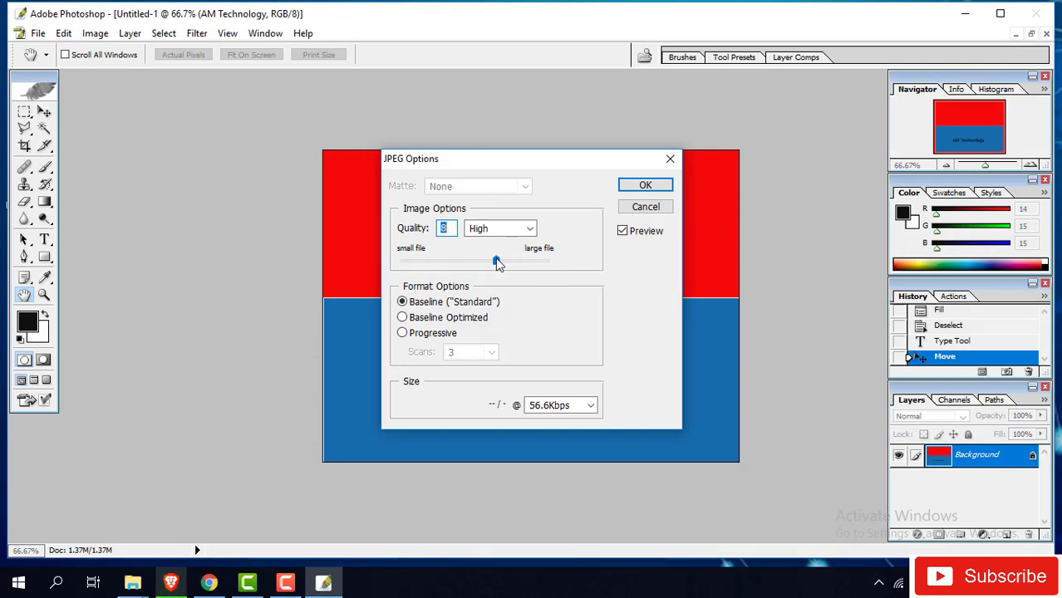
click(645, 185)
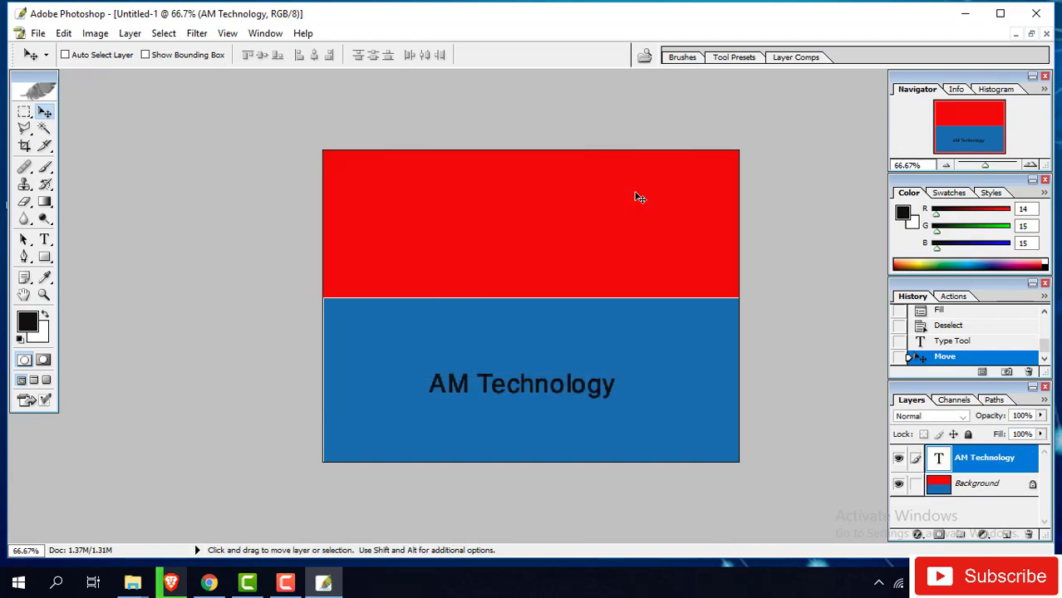
- Open firstwork.jpg from the desktop in Windows Photos, view it, then return to Photoshop
click(971, 14)
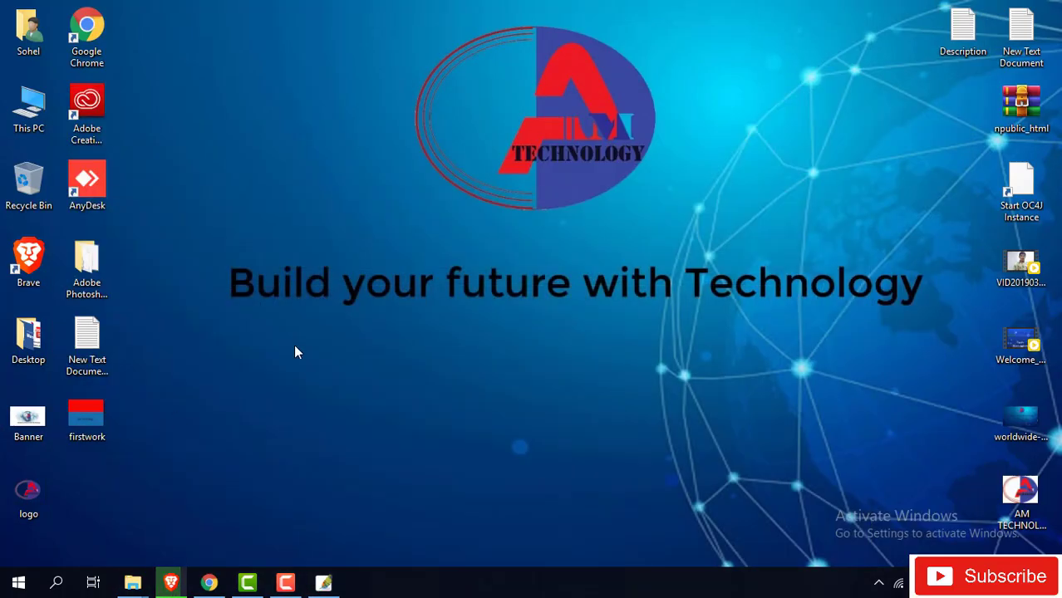
click(86, 417)
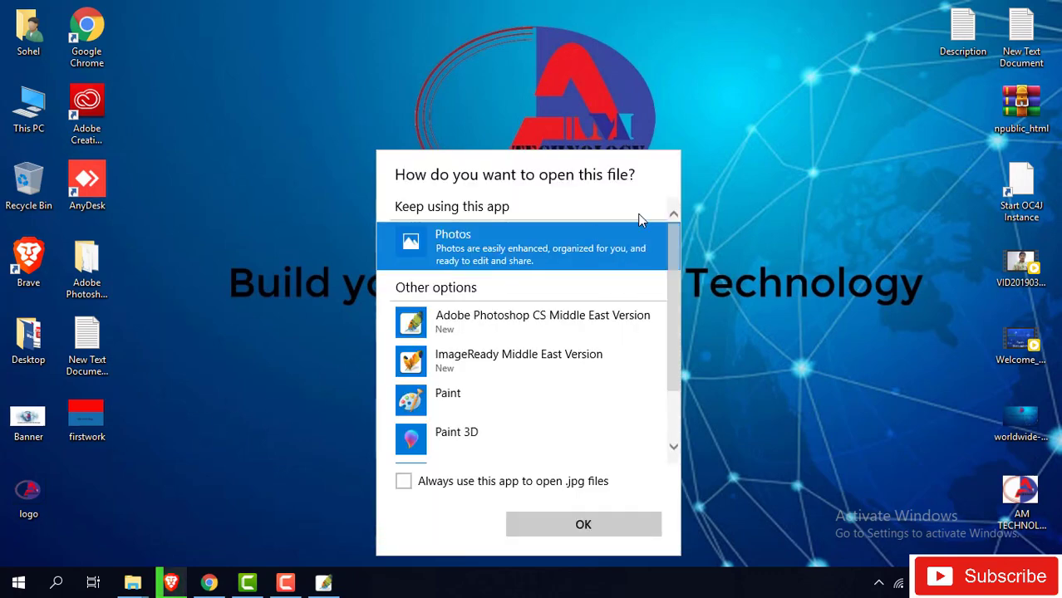
click(603, 522)
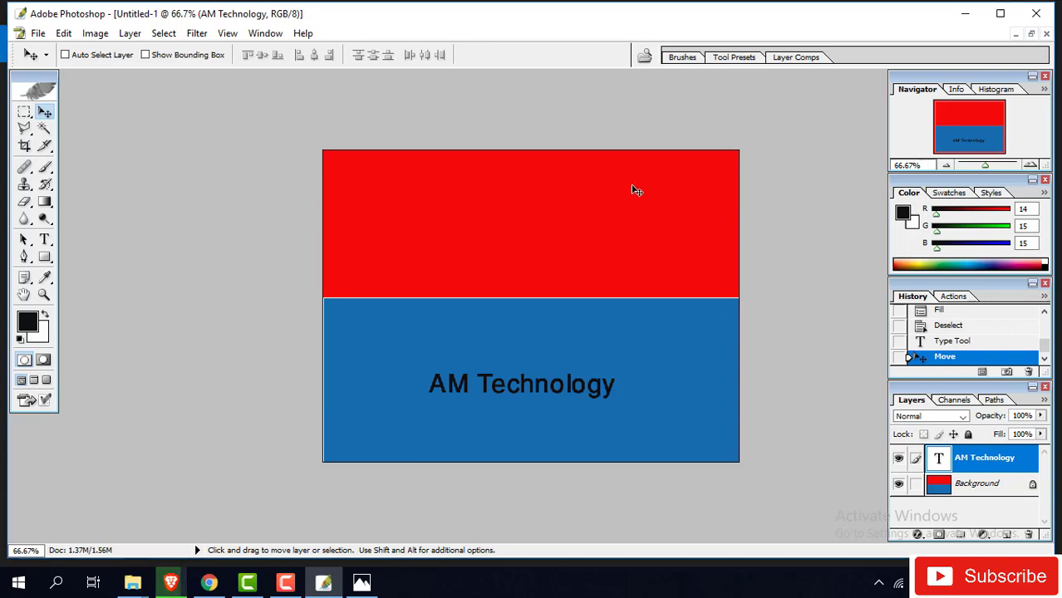
click(363, 584)
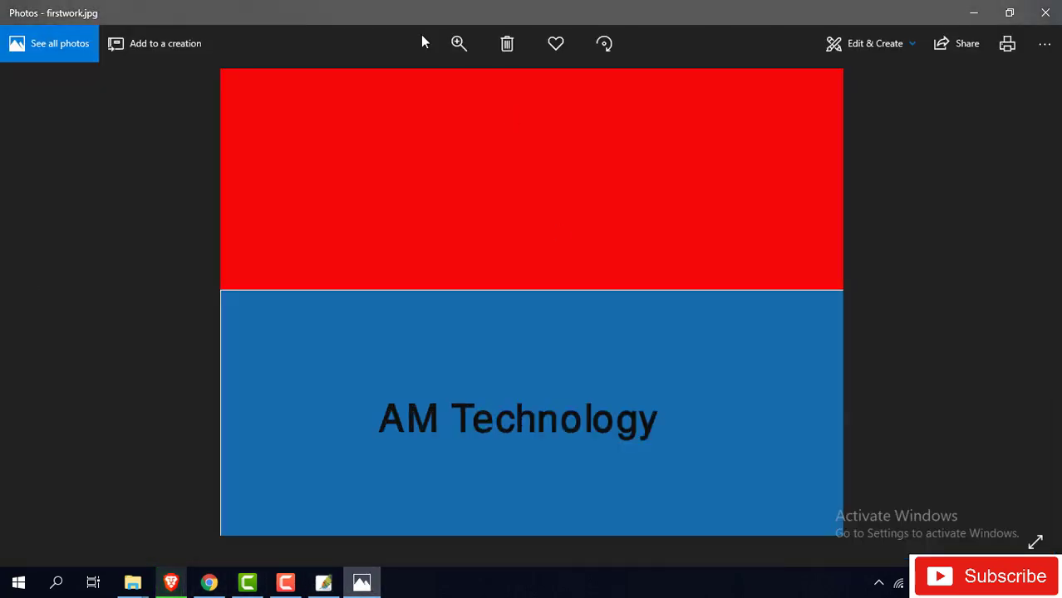
click(976, 11)
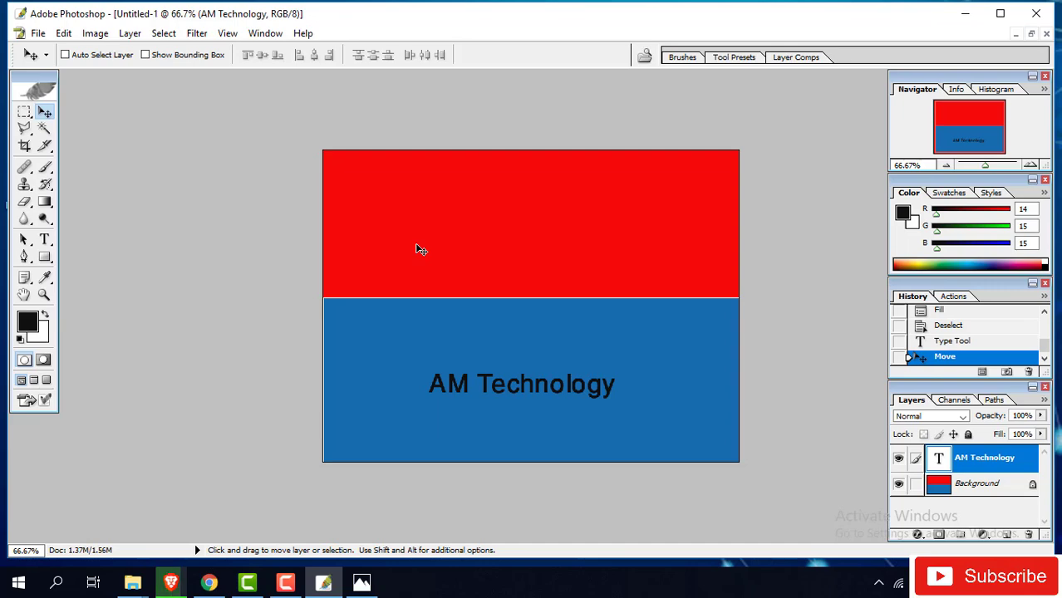
- Browse the Select, Edit and View menus to show the View > Proof Setup submenu
click(37, 33)
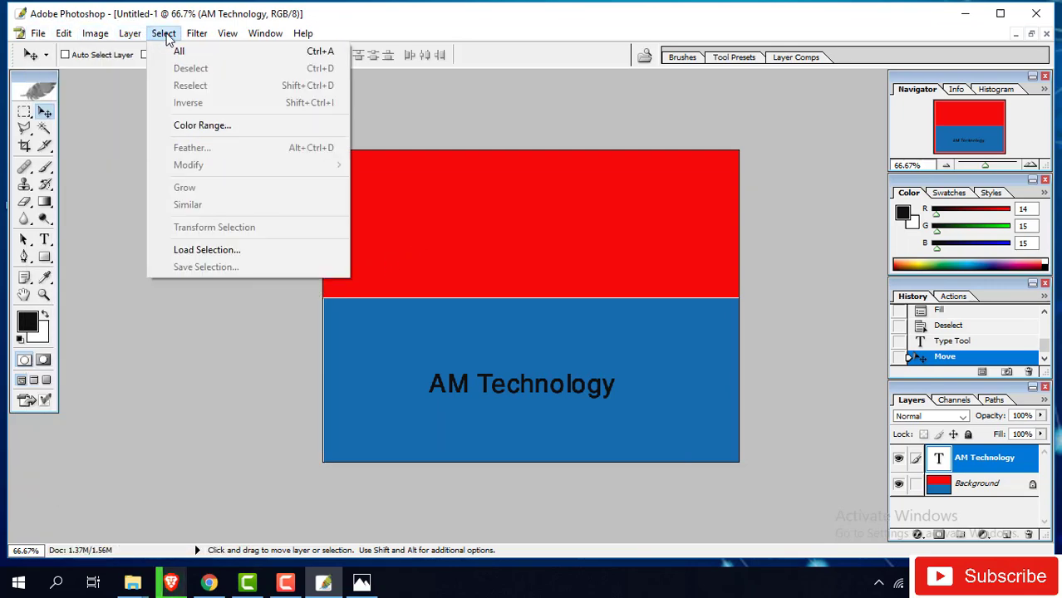
mouse_move(66, 35)
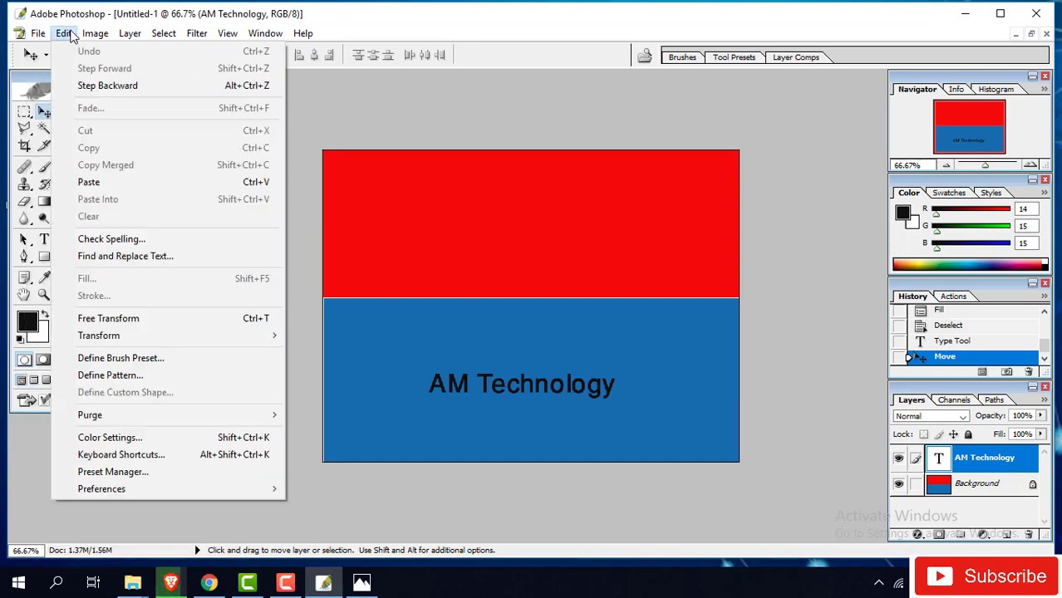
mouse_move(229, 33)
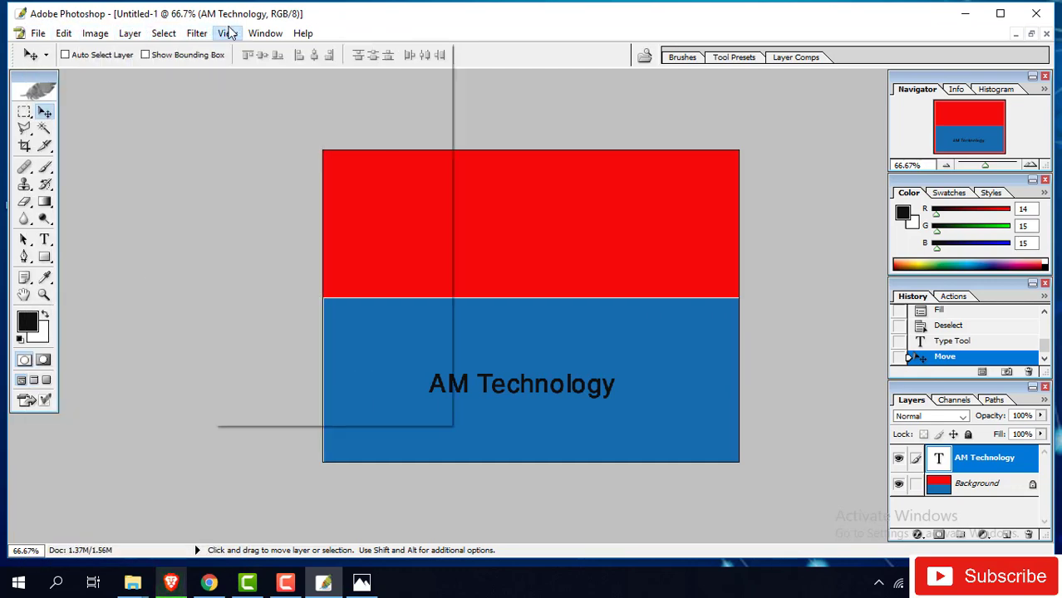
mouse_move(241, 53)
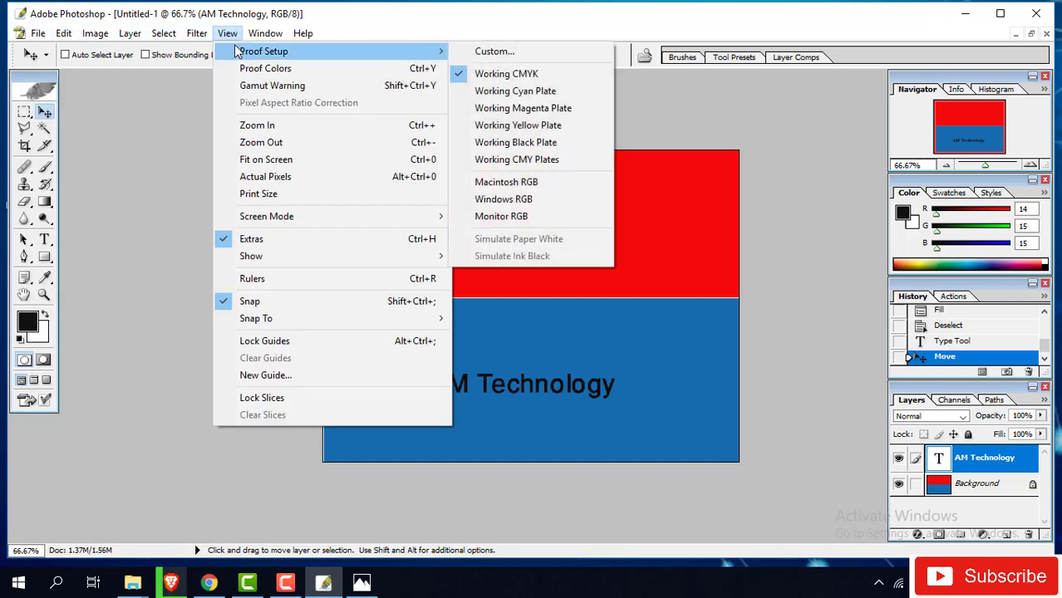